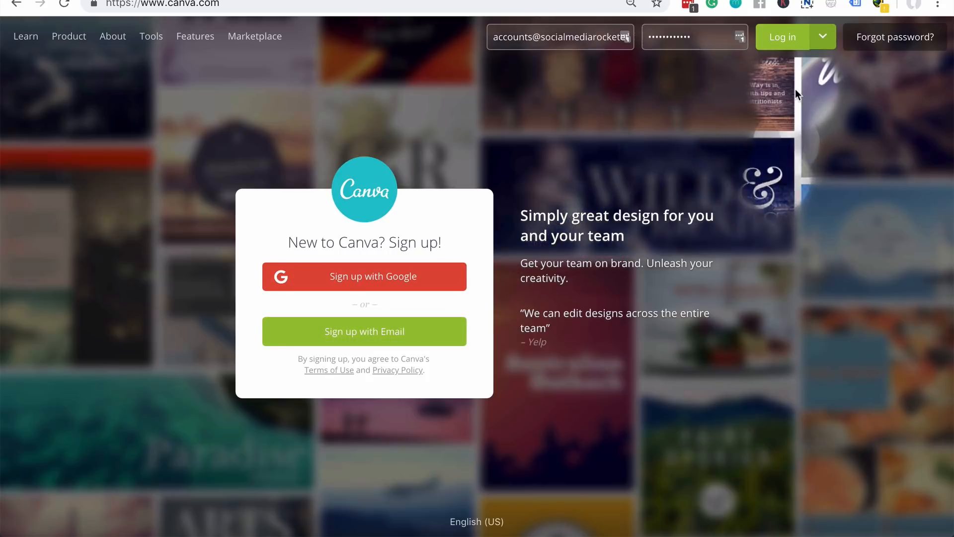
# - Log in to Canva and bring up the Explore Canva 2.0 introduction
pyautogui.click(790, 44)
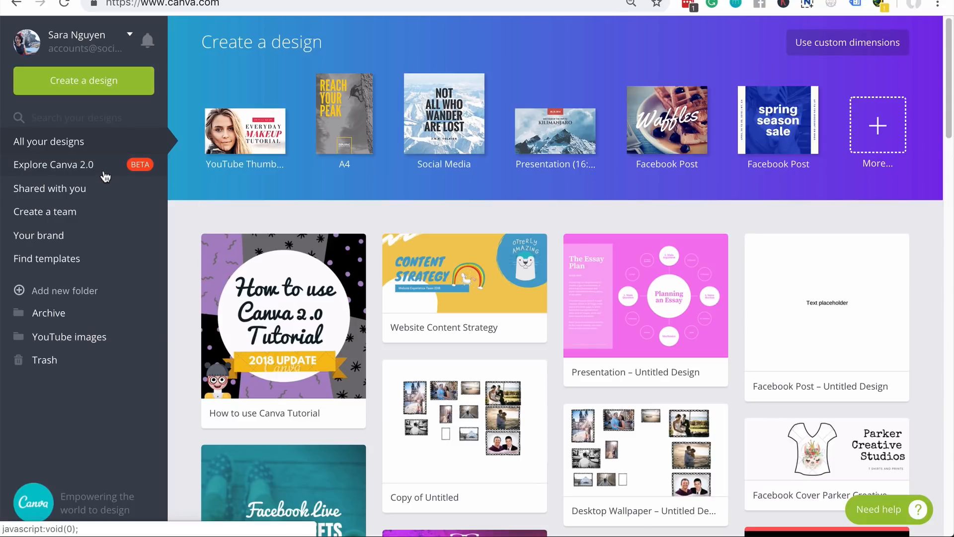
pyautogui.click(103, 168)
# - Switch to Canva 2.0, page through the Recommended design types, and open the design-type search suggestions
pyautogui.click(526, 455)
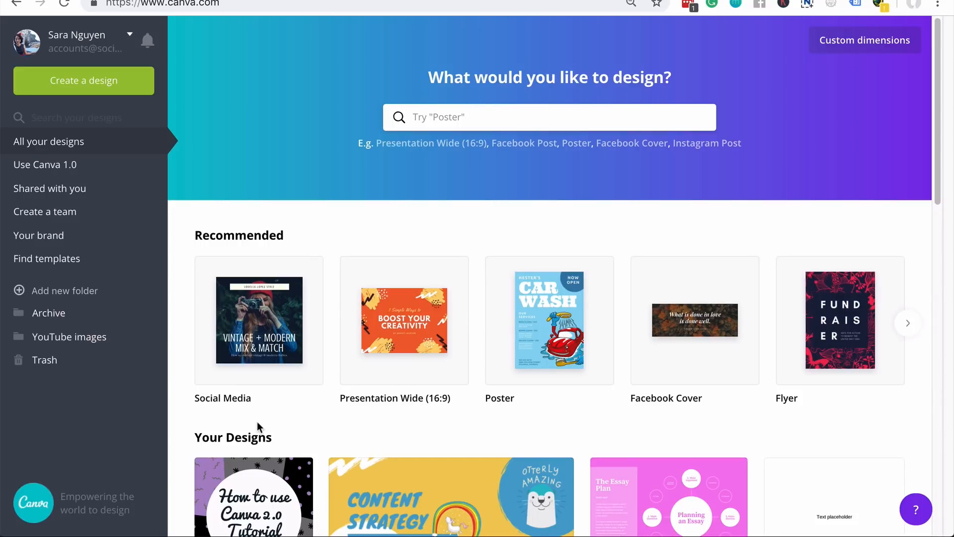
pyautogui.click(907, 324)
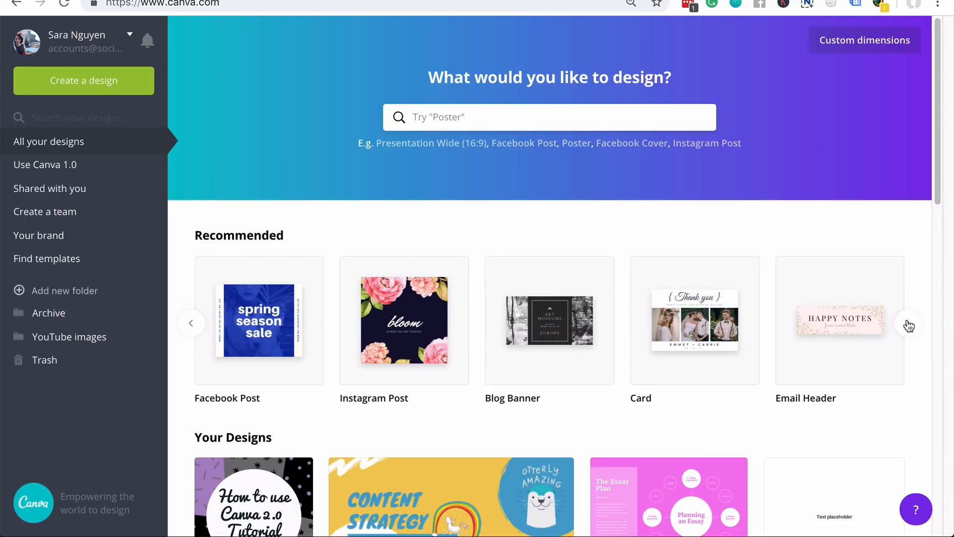
pyautogui.click(909, 326)
pyautogui.click(909, 325)
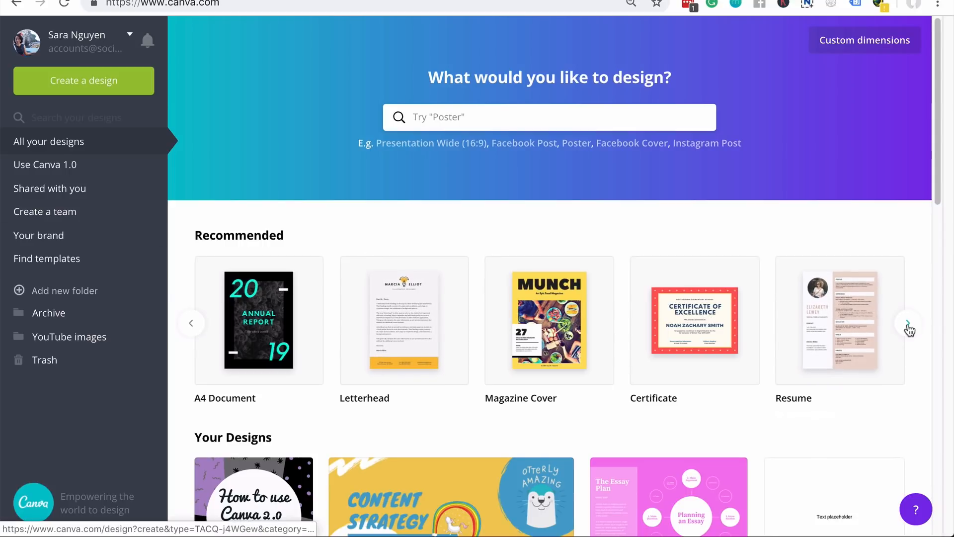
pyautogui.click(909, 328)
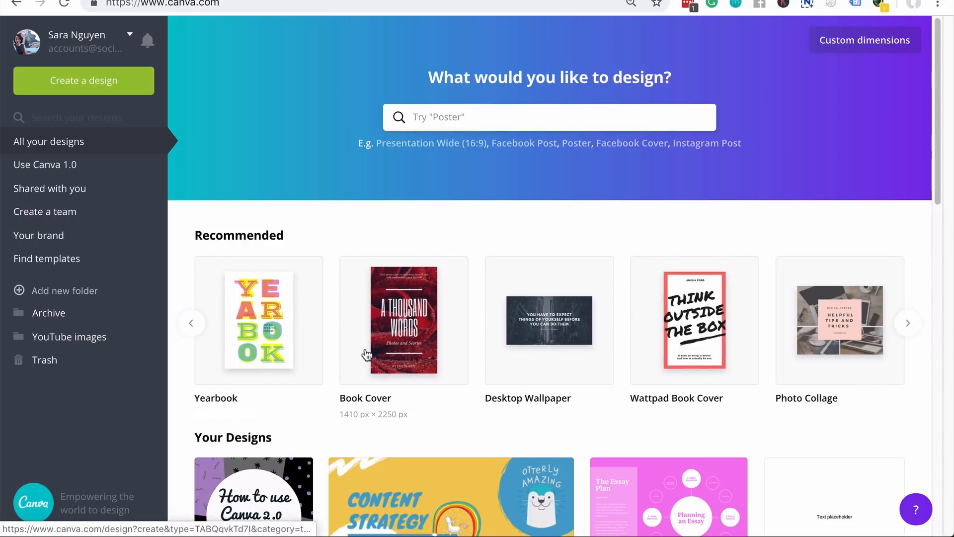
pyautogui.click(537, 348)
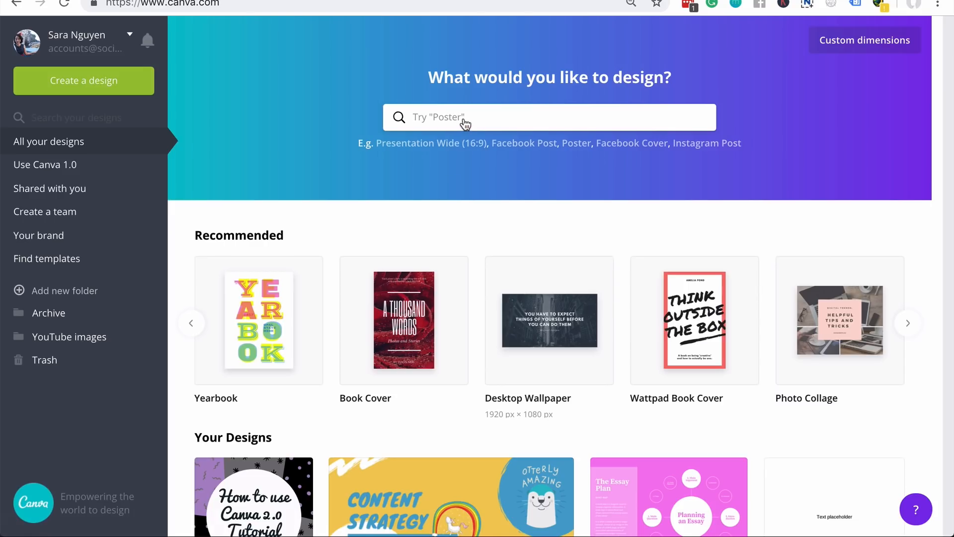
pyautogui.click(463, 118)
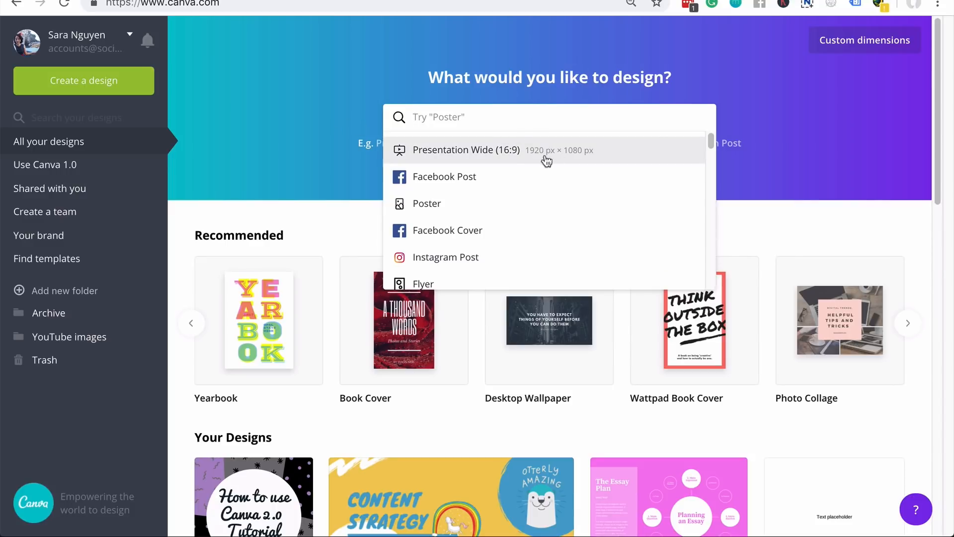
# - Scroll the design-type suggestions and try a search for 'info', then erase it
pyautogui.scroll(-1, 676, 184)
pyautogui.scroll(-5, 675, 190)
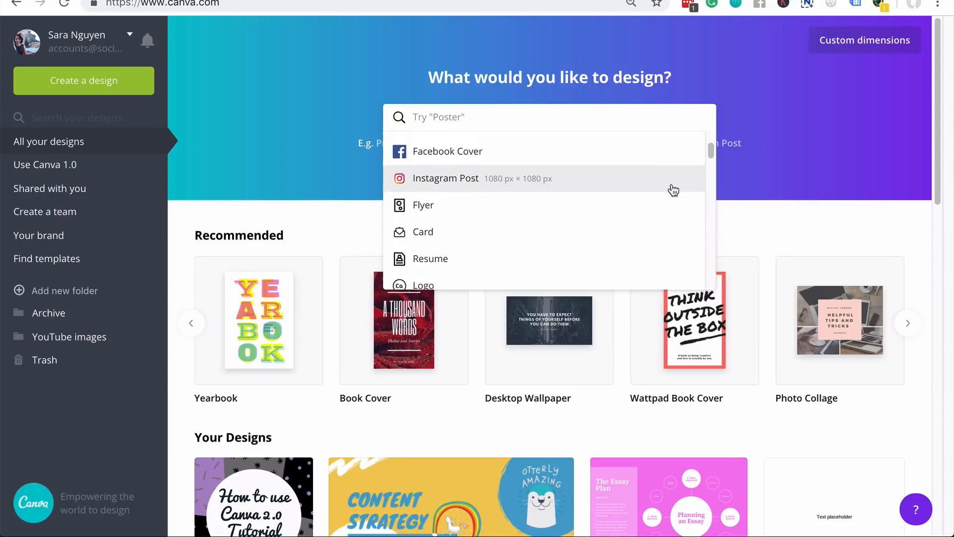
pyautogui.scroll(-3, 673, 190)
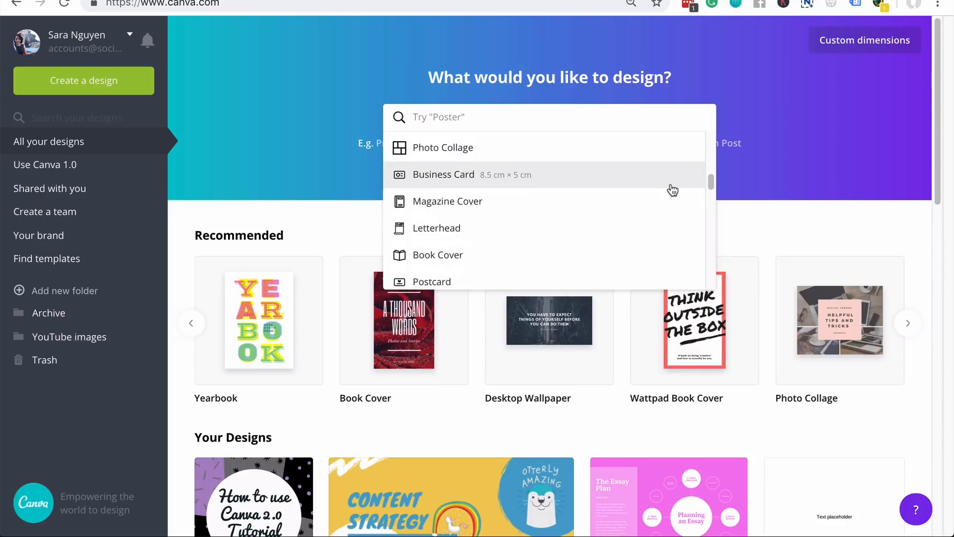
pyautogui.scroll(8, 654, 187)
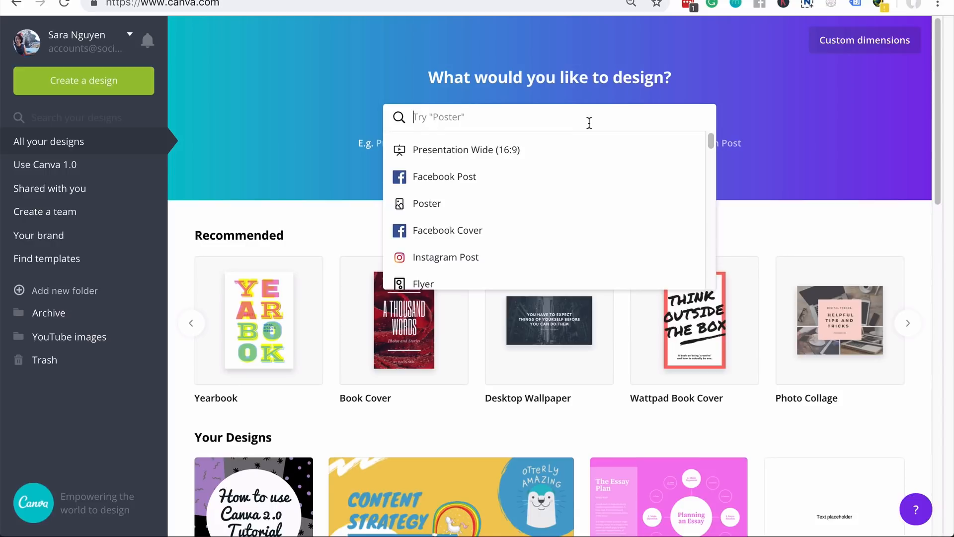
pyautogui.write('info')
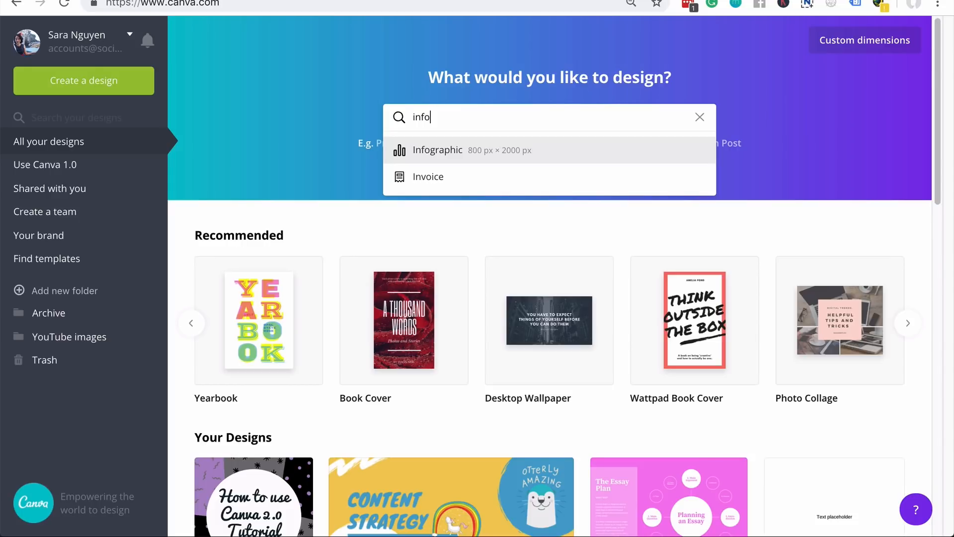
pyautogui.press('BackSpace')
pyautogui.press('BackSpace')
pyautogui.press('BackSpace')
pyautogui.press('BackSpace')
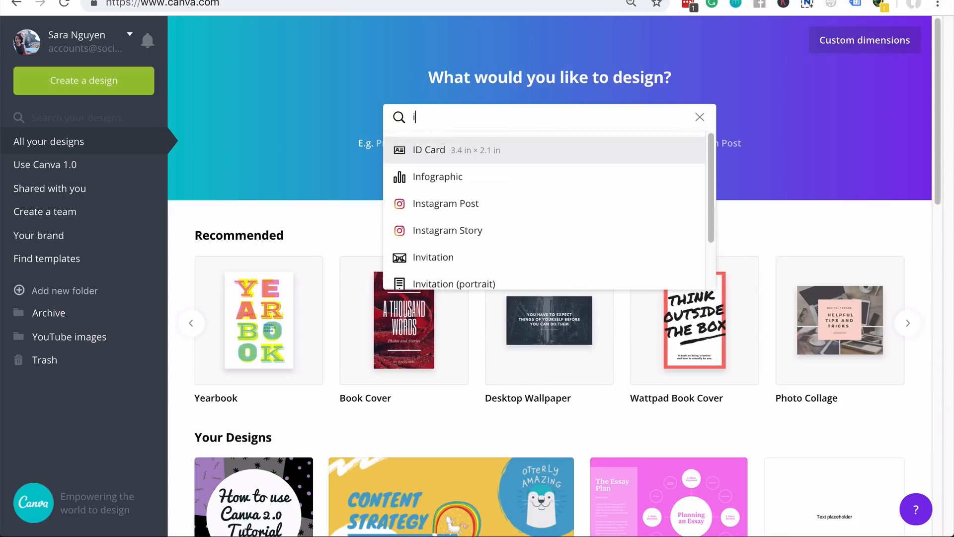
# - Search 'facebook' to see Facebook sizes, then clear the search and close the suggestions
pyautogui.write('facebook')
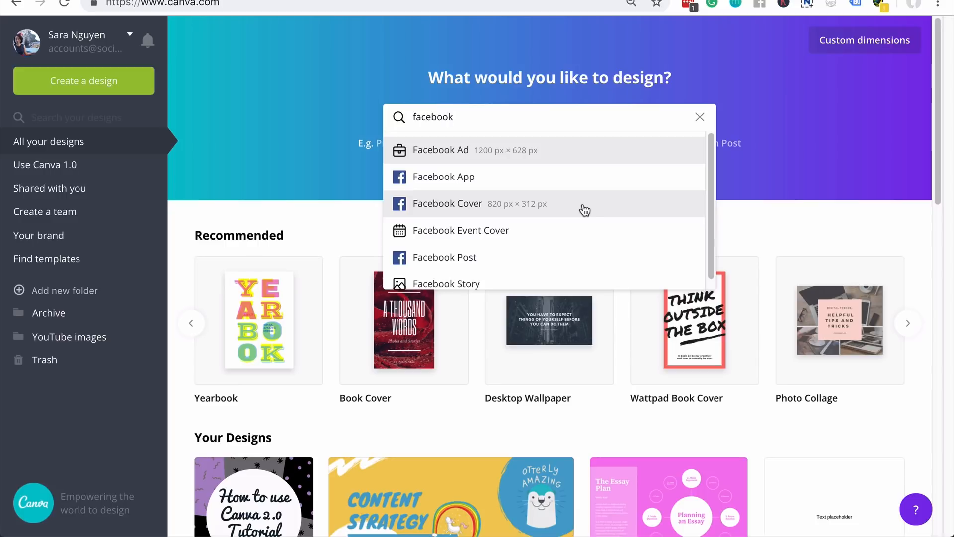
pyautogui.scroll(-1, 581, 238)
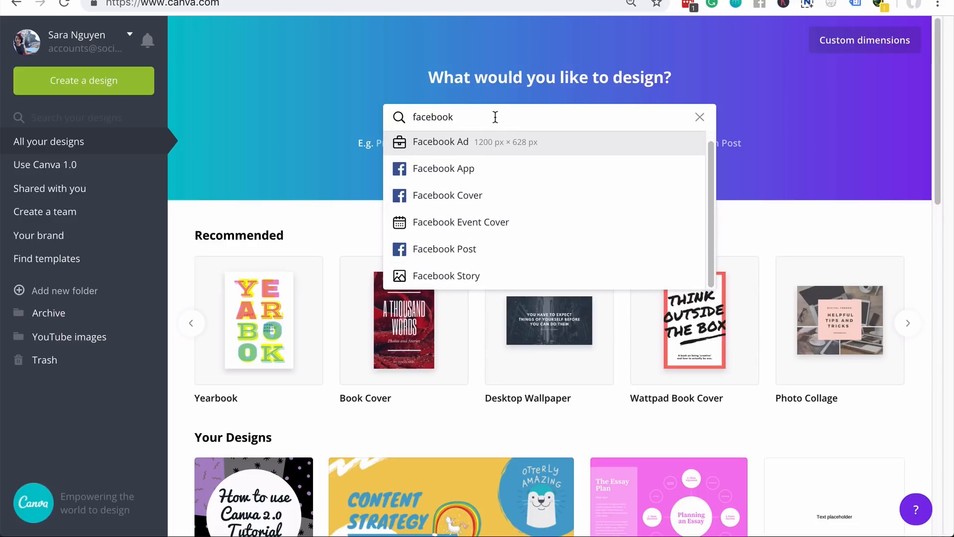
pyautogui.moveTo(454, 117); pyautogui.dragTo(300, 110)
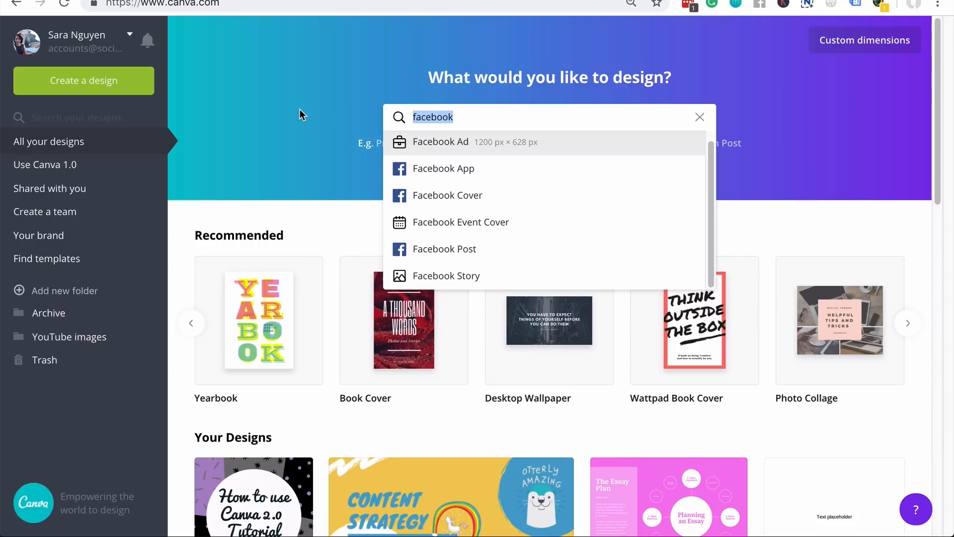
pyautogui.press('BackSpace')
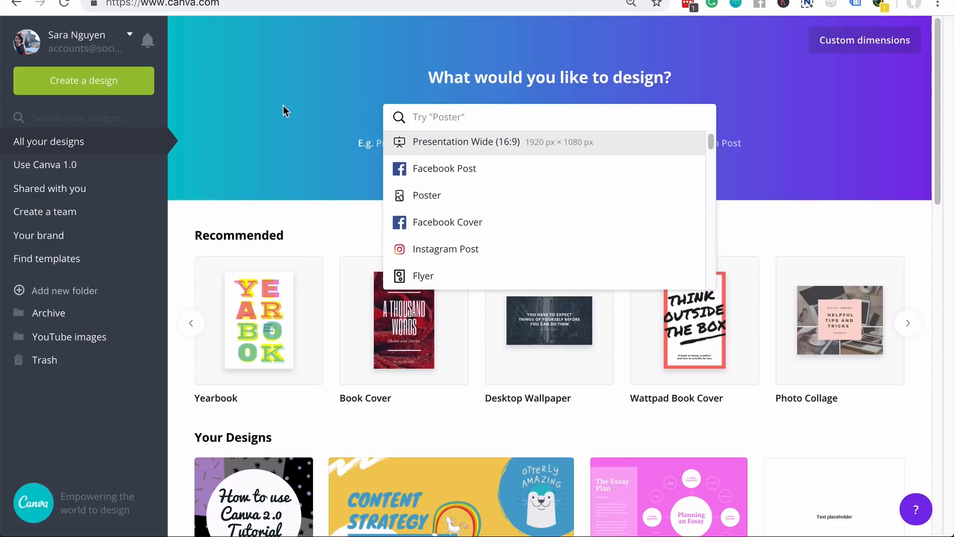
pyautogui.click(284, 105)
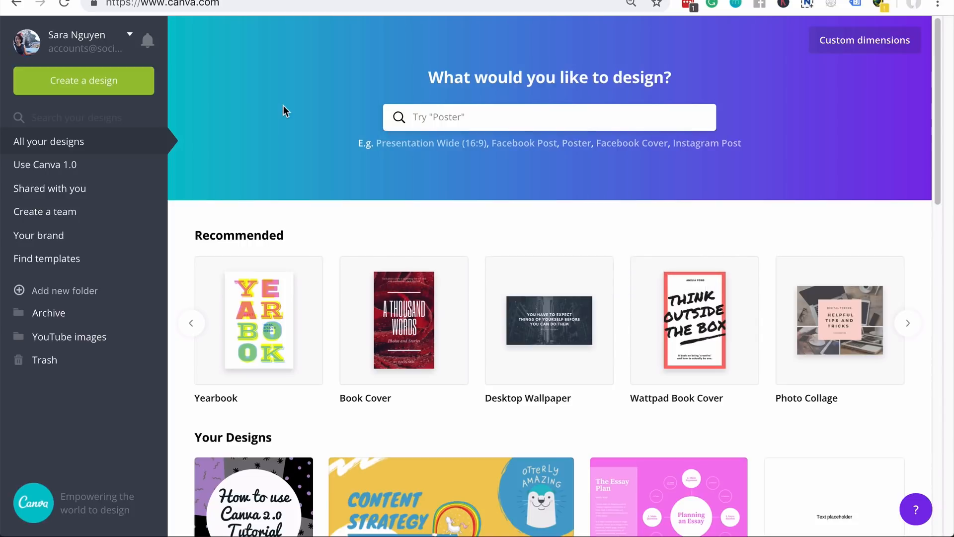
# - Create a custom 1000 × 1000 px design in pixels, then page back through Recommended types
pyautogui.click(851, 45)
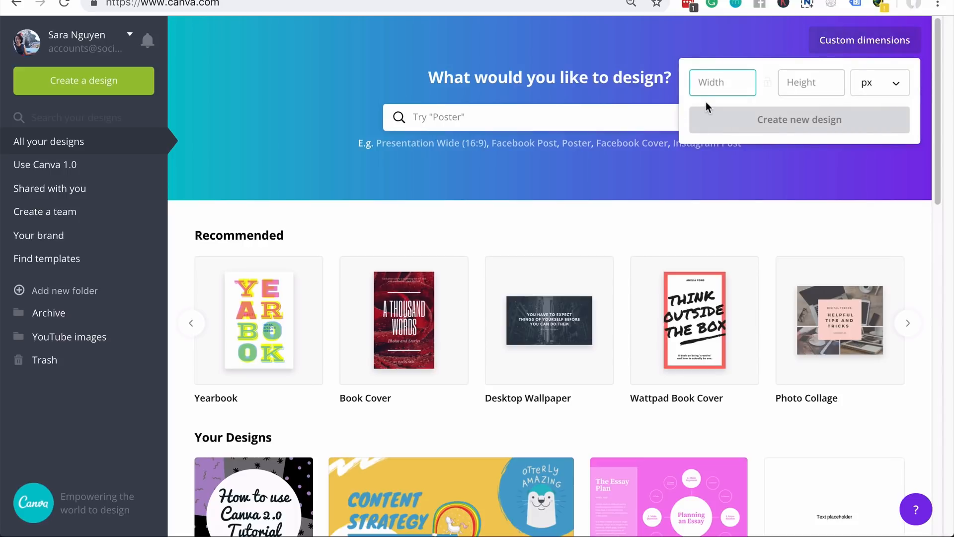
pyautogui.click(895, 84)
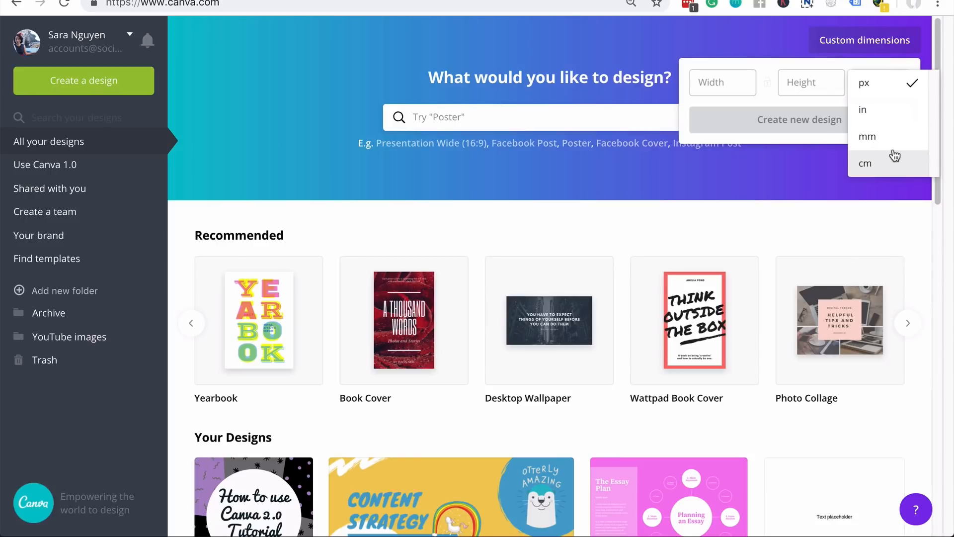
pyautogui.click(726, 82)
pyautogui.click(725, 82)
pyautogui.write('1000')
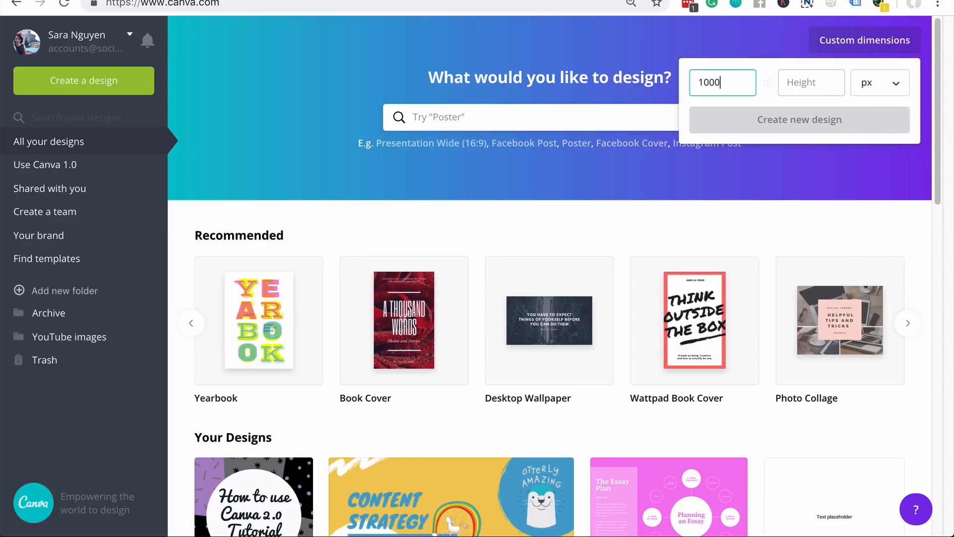
pyautogui.click(803, 79)
pyautogui.write('1000')
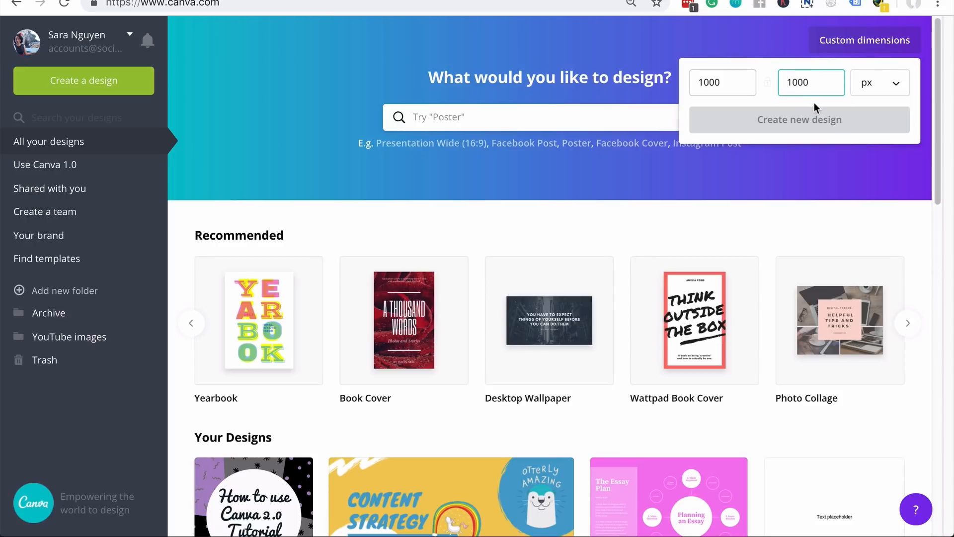
pyautogui.click(815, 120)
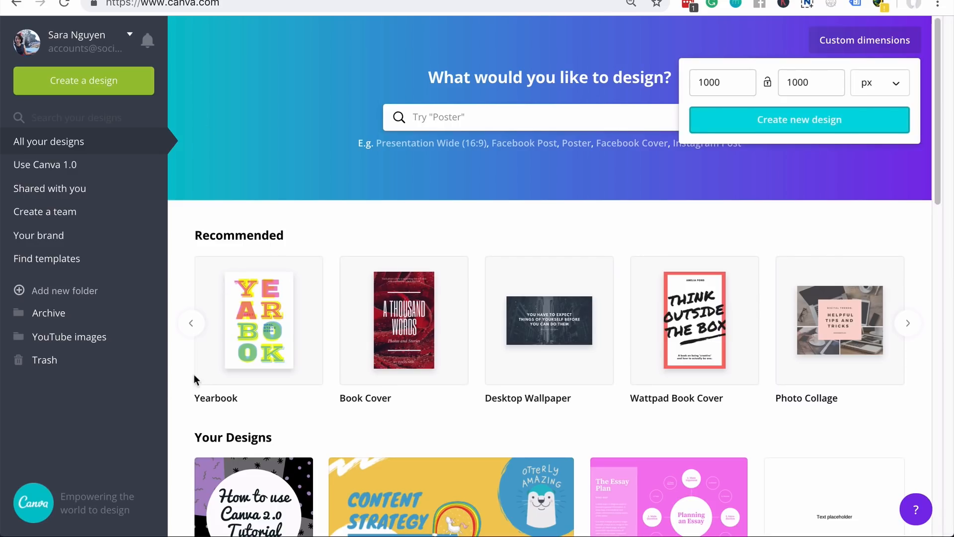
pyautogui.click(191, 323)
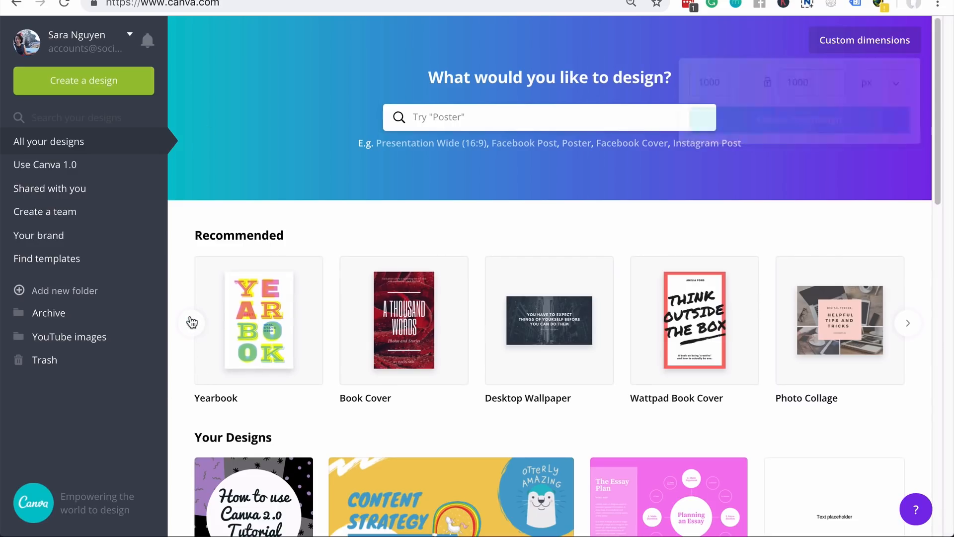
pyautogui.click(191, 323)
# - Page the Recommended carousel back to Facebook Post and start that design
pyautogui.click(191, 323)
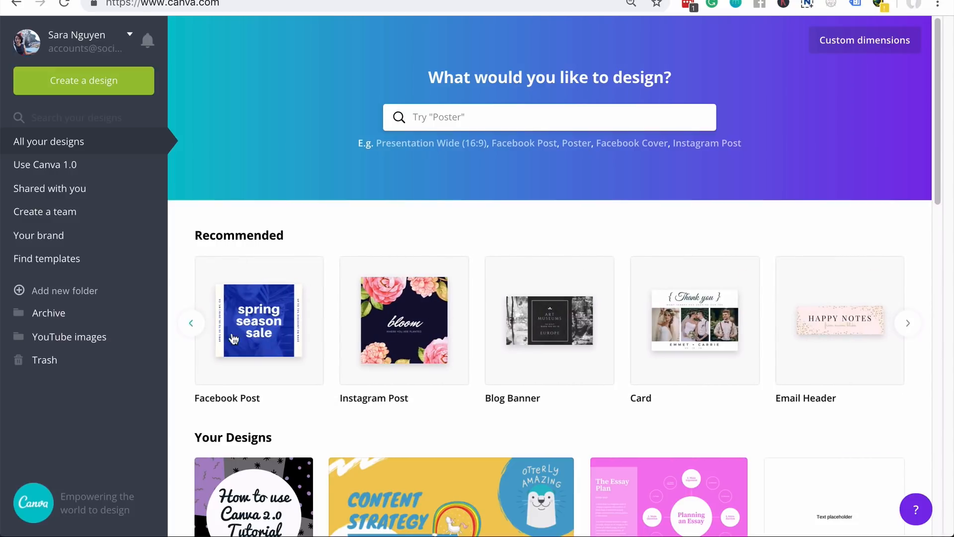
pyautogui.click(285, 343)
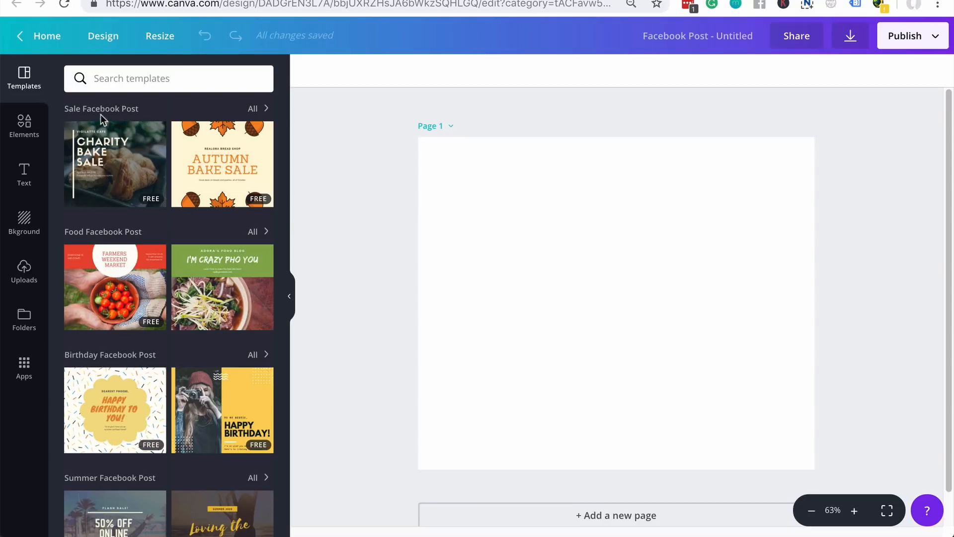
# - Search 'inspirational' templates and apply 'Don't quit your daydream' to the page
pyautogui.scroll(-15, 158, 234)
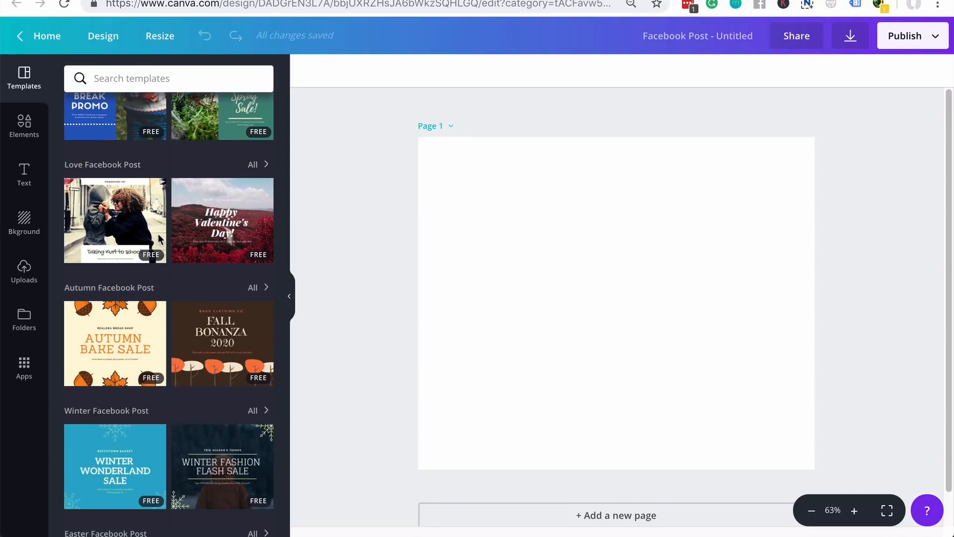
pyautogui.scroll(15, 185, 276)
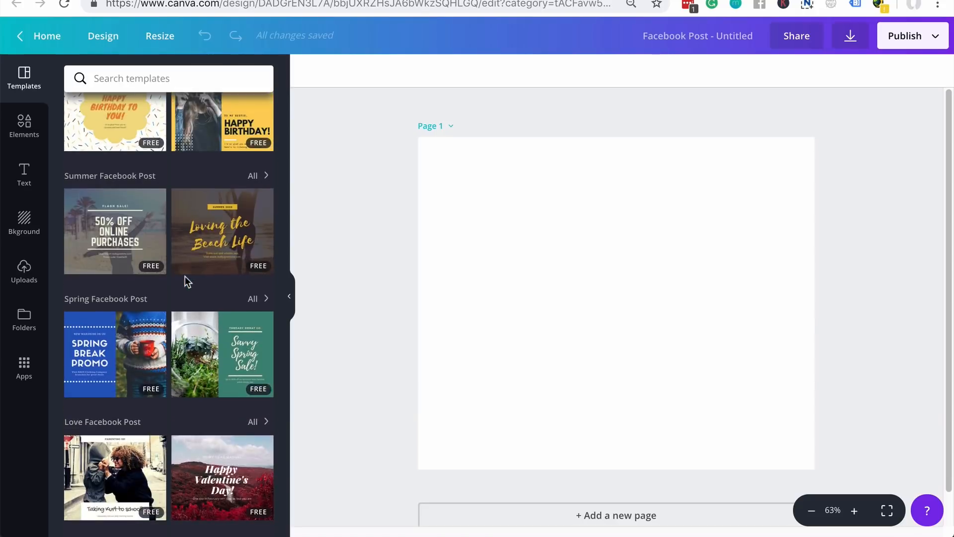
pyautogui.click(154, 78)
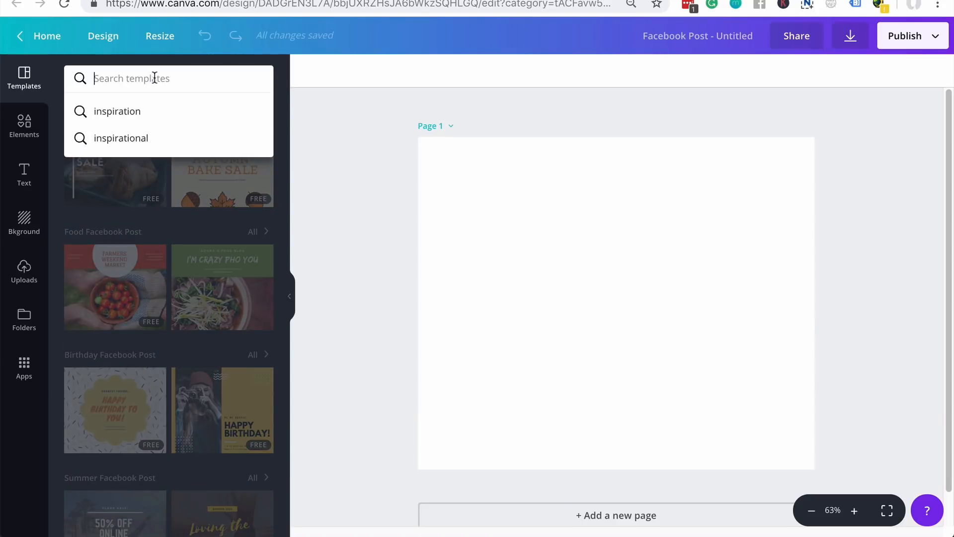
pyautogui.click(153, 138)
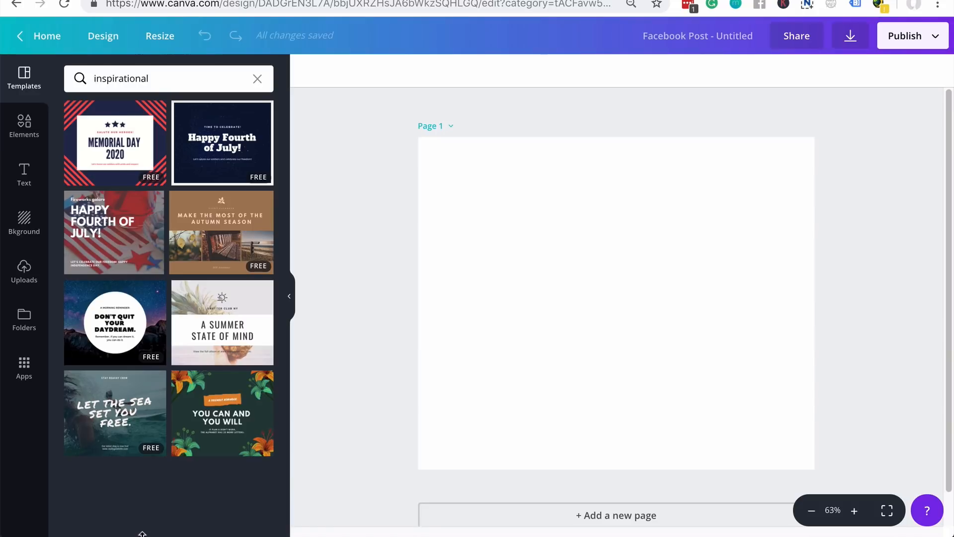
pyautogui.click(89, 328)
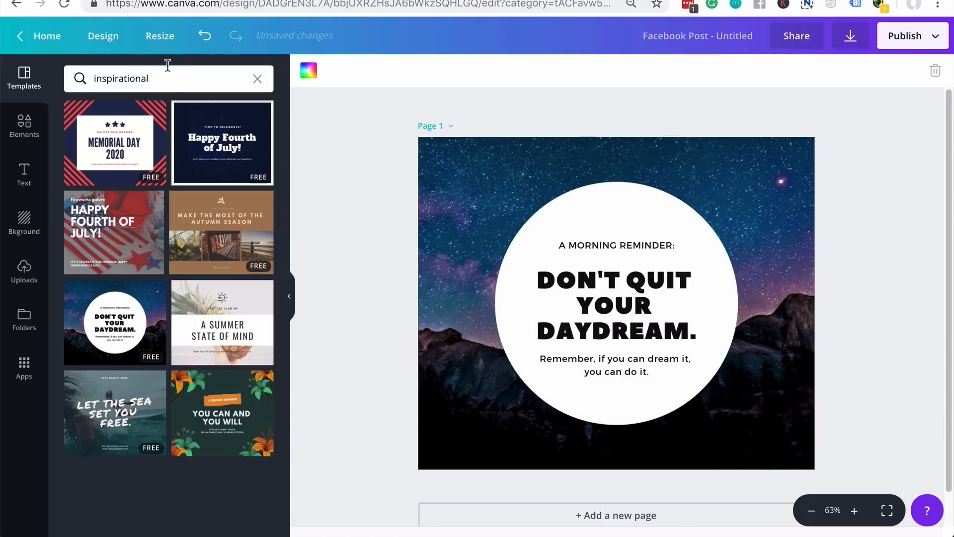
# - Replace the template search with 'sale' and show the Sale Facebook Post results
pyautogui.click(174, 79)
pyautogui.hotkey('ctrl', 'a')
pyautogui.press('BackSpace')
pyautogui.write('sale')
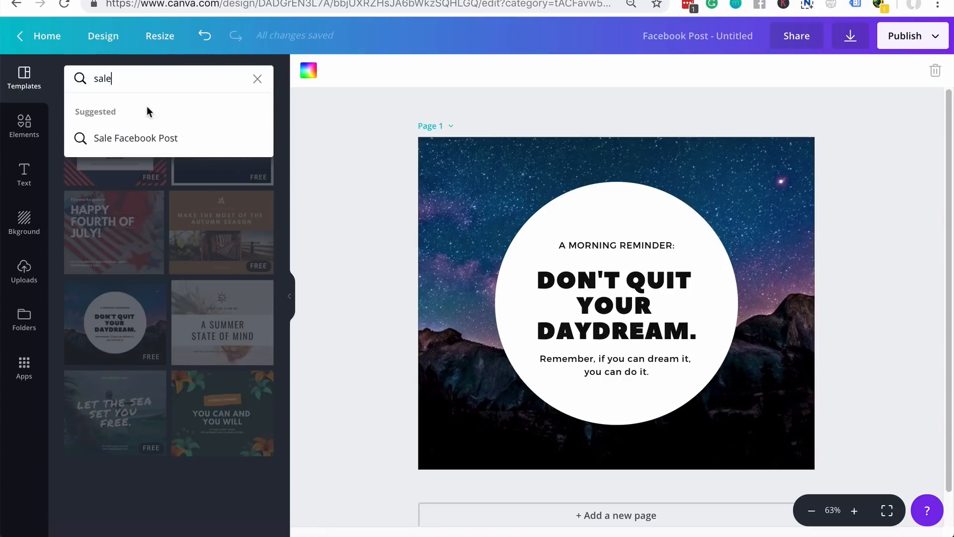
pyautogui.click(186, 138)
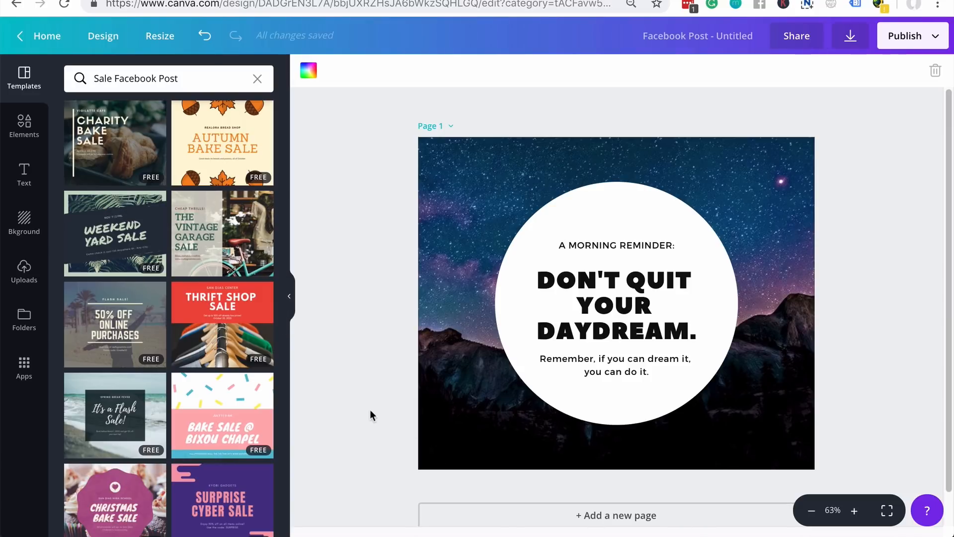
pyautogui.scroll(-1, 371, 426)
# - Add Page 2 and apply the cupcake Bake Sale template from the sale results
pyautogui.scroll(1, 371, 425)
pyautogui.click(607, 517)
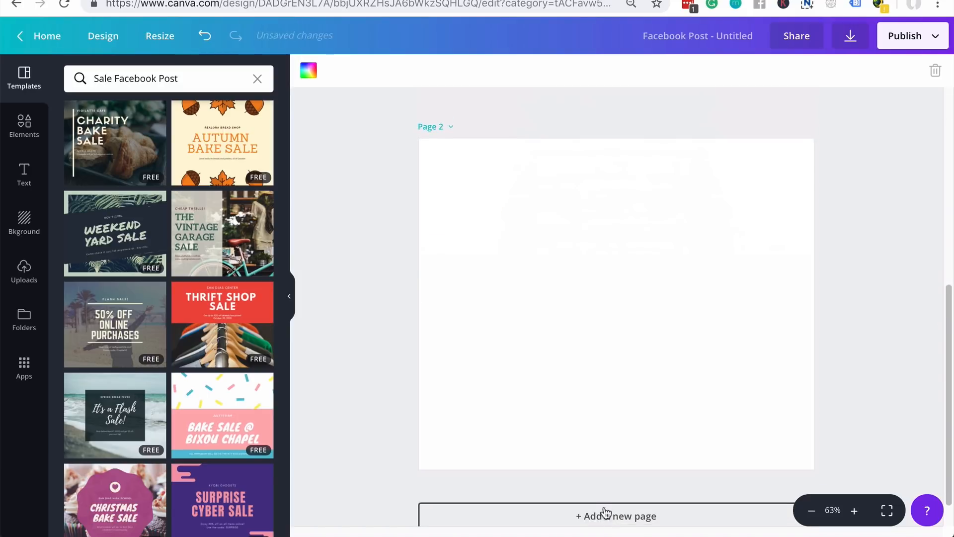
pyautogui.scroll(6, 380, 419)
pyautogui.scroll(-5, 380, 419)
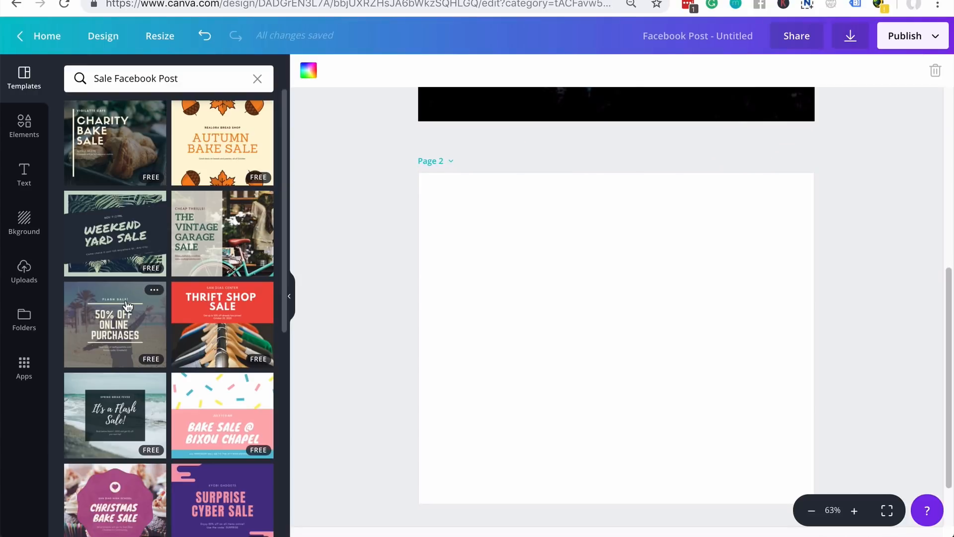
pyautogui.scroll(-13, 128, 305)
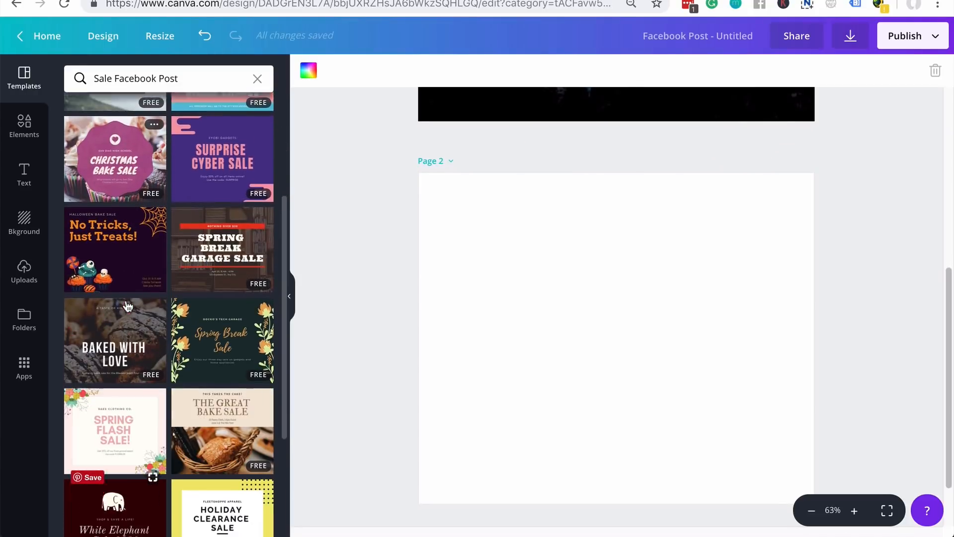
pyautogui.scroll(-1, 127, 305)
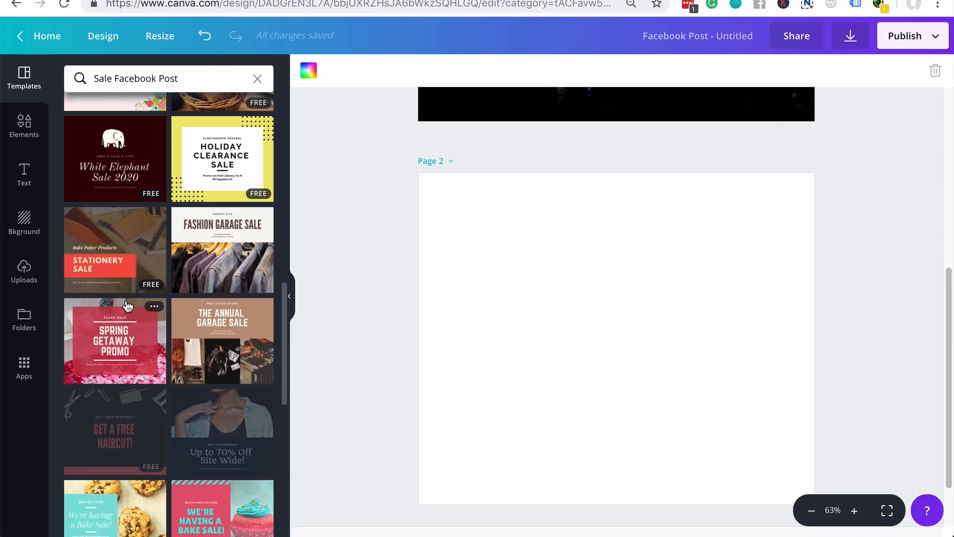
pyautogui.scroll(-5, 128, 305)
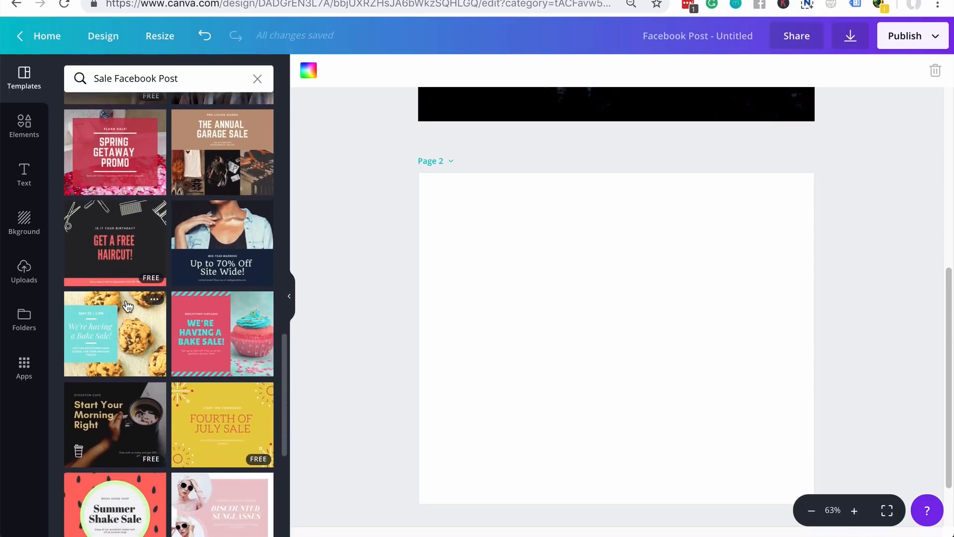
pyautogui.click(195, 300)
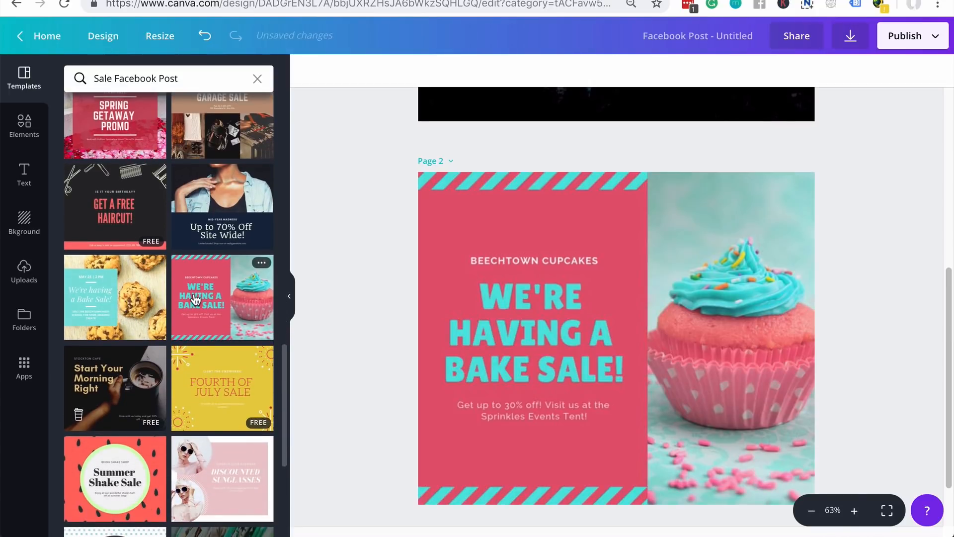
pyautogui.scroll(6, 390, 339)
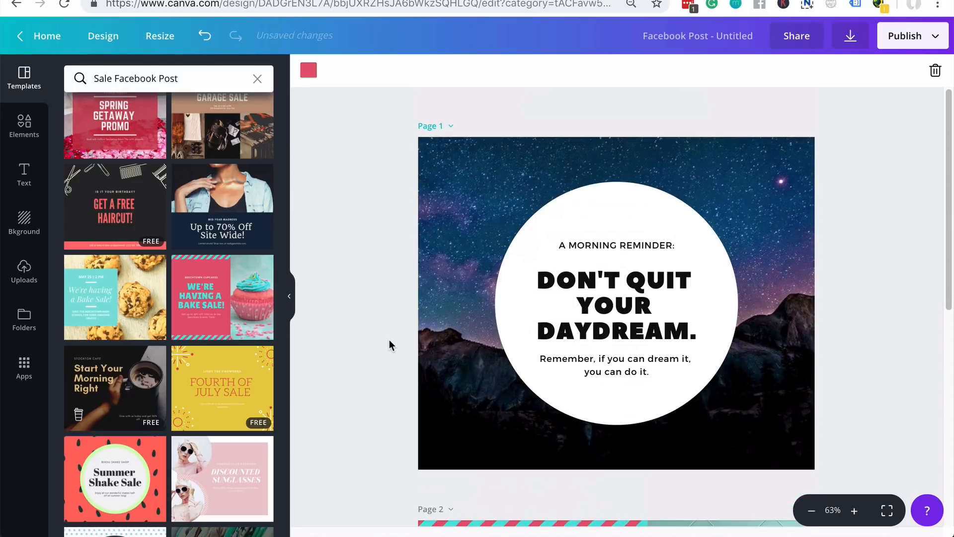
pyautogui.scroll(-6, 389, 339)
pyautogui.scroll(6, 389, 340)
pyautogui.scroll(-2, 388, 348)
pyautogui.scroll(2, 389, 348)
# - Delete the daydream page from the page menu, then copy the bake sale page
pyautogui.click(452, 127)
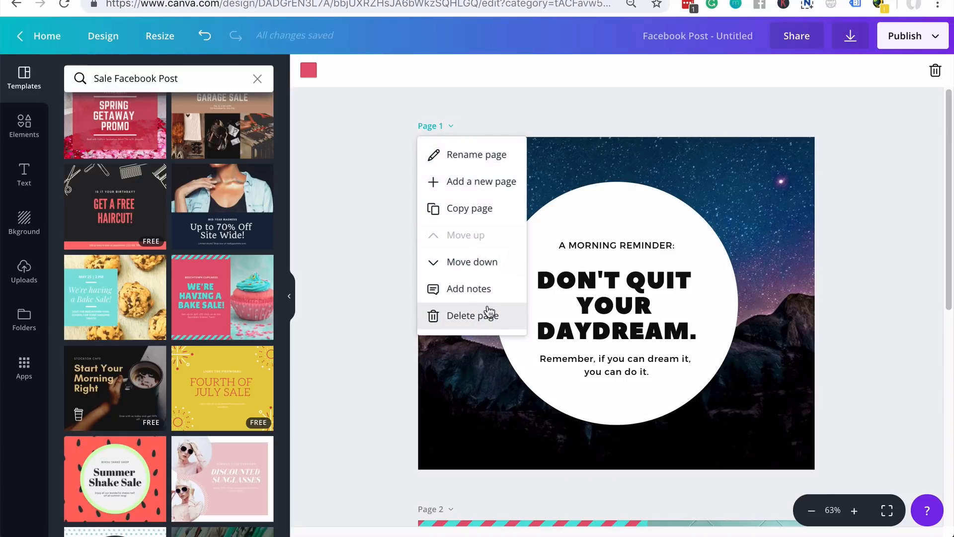
pyautogui.click(488, 312)
pyautogui.click(451, 128)
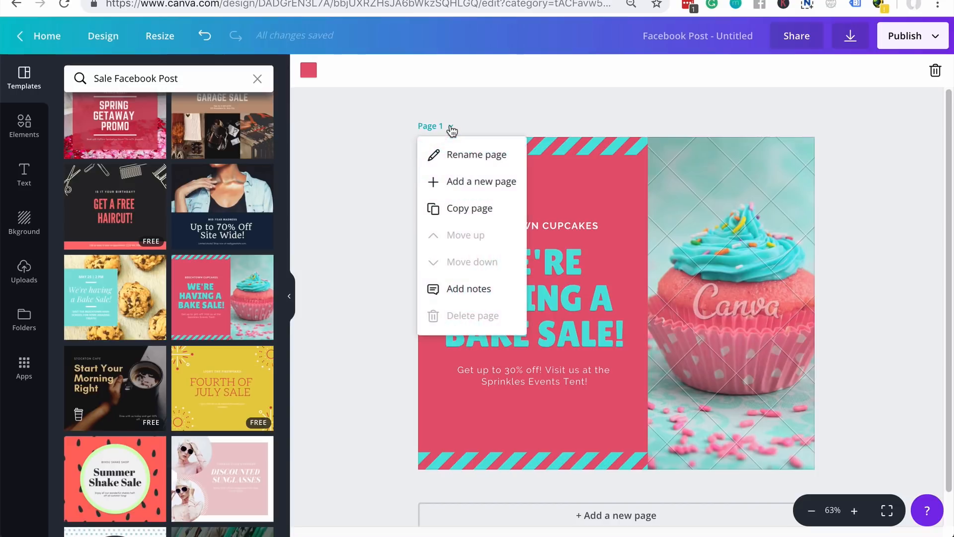
pyautogui.click(504, 209)
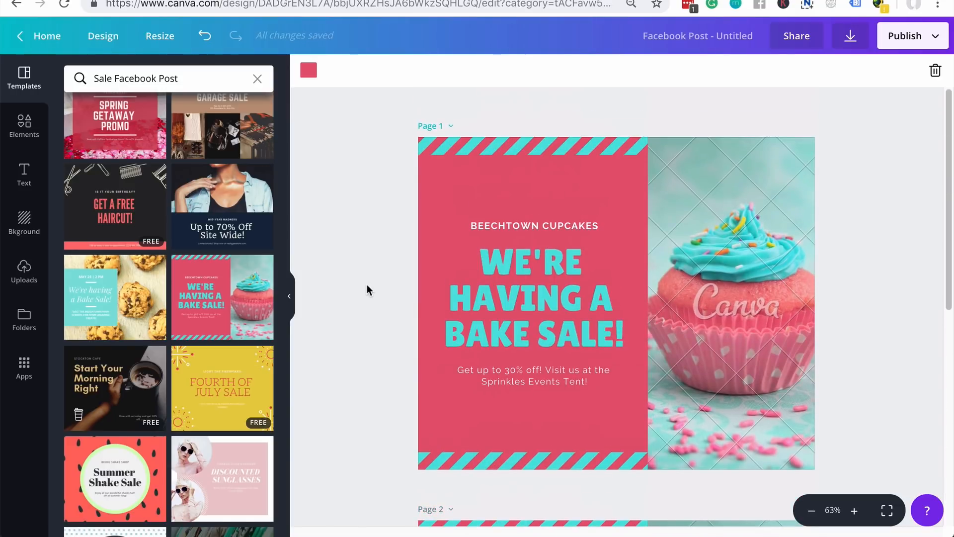
pyautogui.scroll(-8, 367, 290)
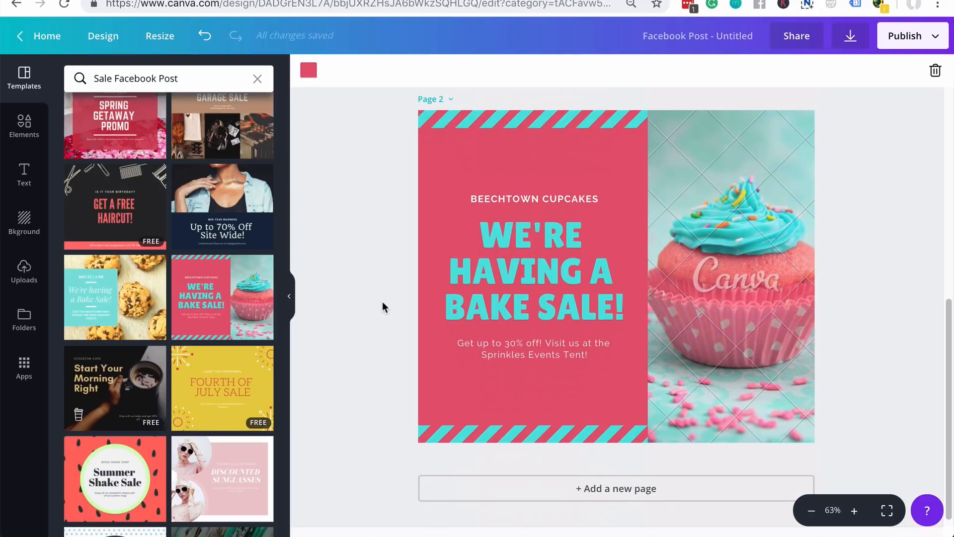
pyautogui.scroll(5, 477, 302)
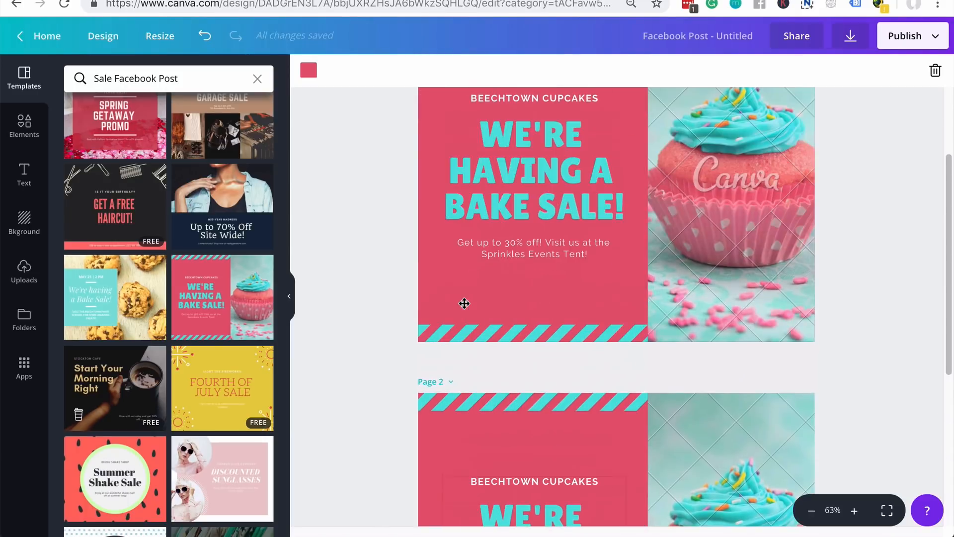
pyautogui.scroll(1, 524, 242)
pyautogui.scroll(-5, 525, 247)
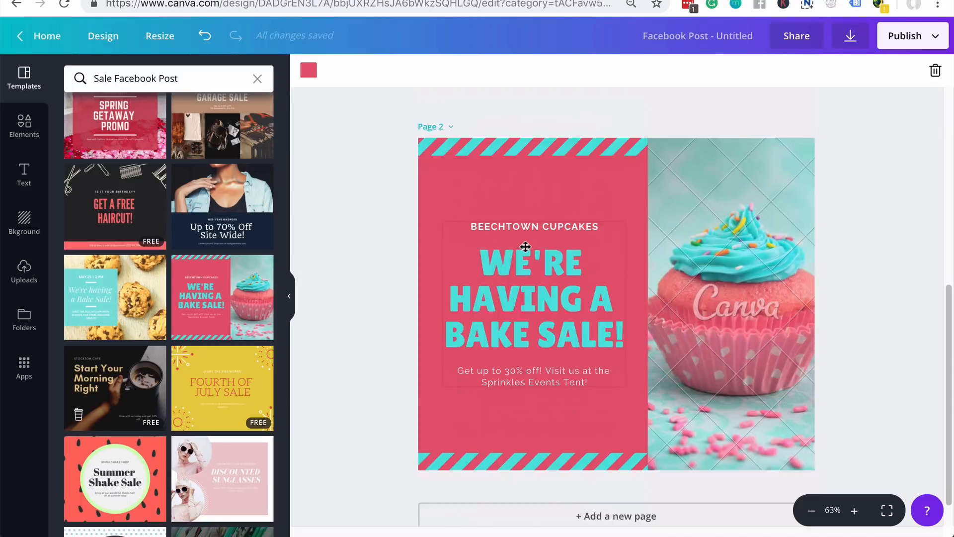
pyautogui.scroll(5, 525, 247)
pyautogui.scroll(2, 525, 247)
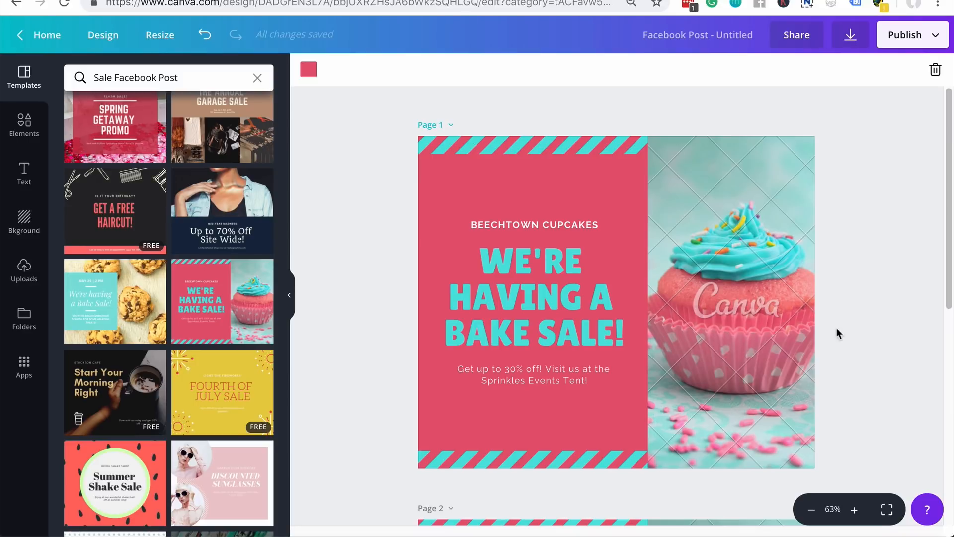
# - Check the watermarked cupcake photo and view its premium licence options under Download
pyautogui.click(744, 322)
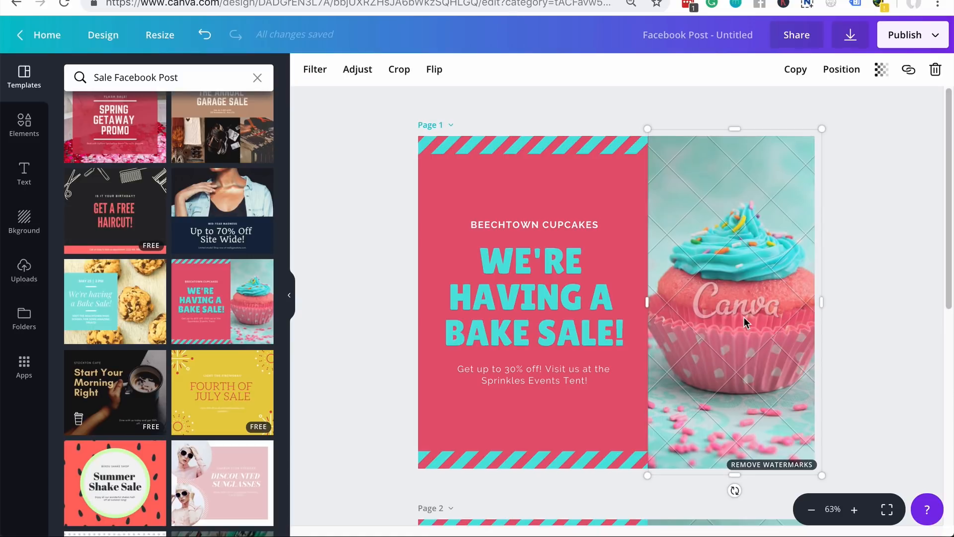
pyautogui.click(854, 150)
pyautogui.click(848, 41)
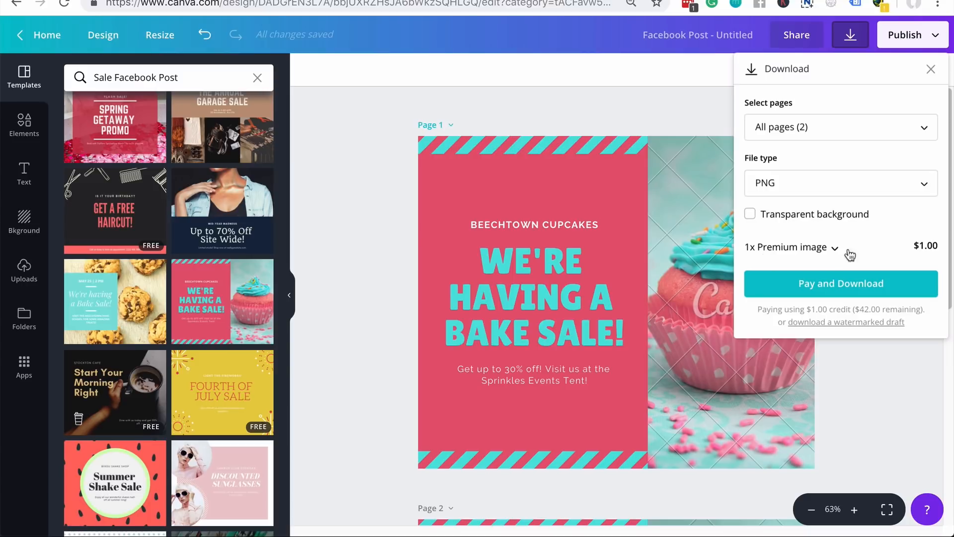
pyautogui.click(836, 250)
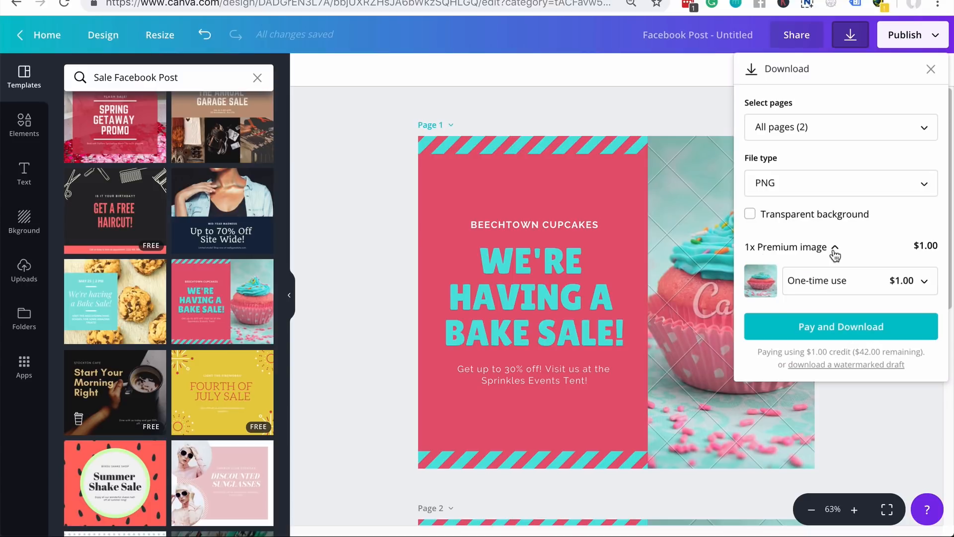
pyautogui.click(860, 295)
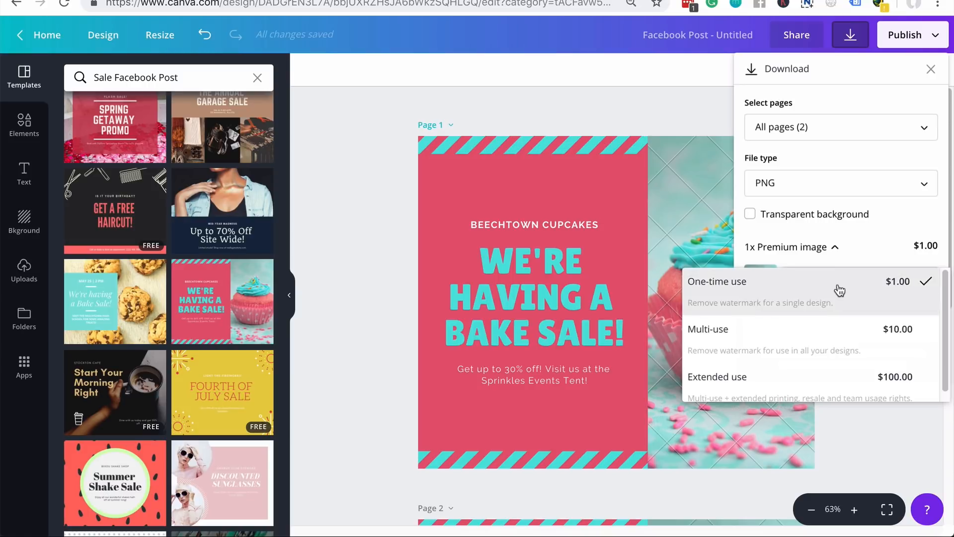
# - Keep the $1.00 one-time use licence and pay to download the pages as PNG
pyautogui.scroll(-1, 848, 347)
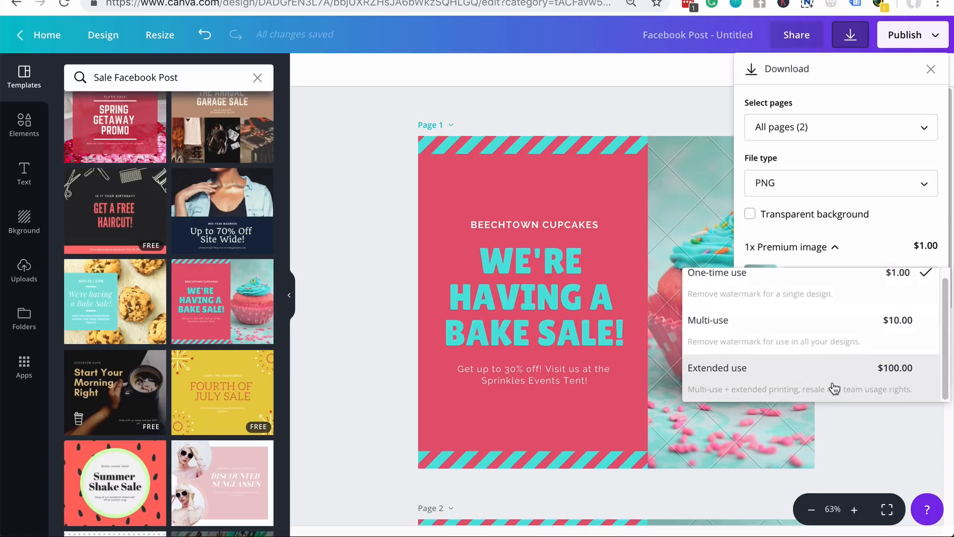
pyautogui.scroll(1, 853, 309)
pyautogui.click(868, 238)
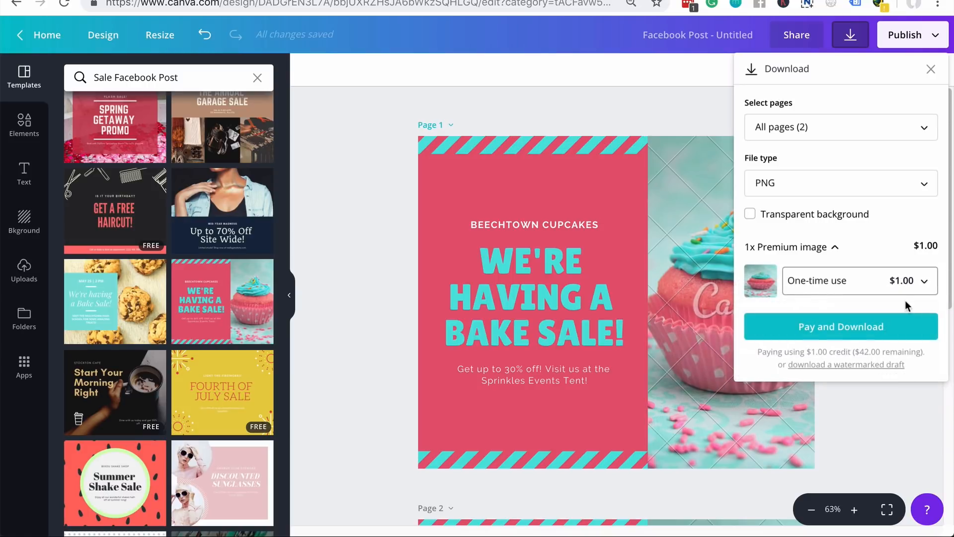
pyautogui.click(889, 330)
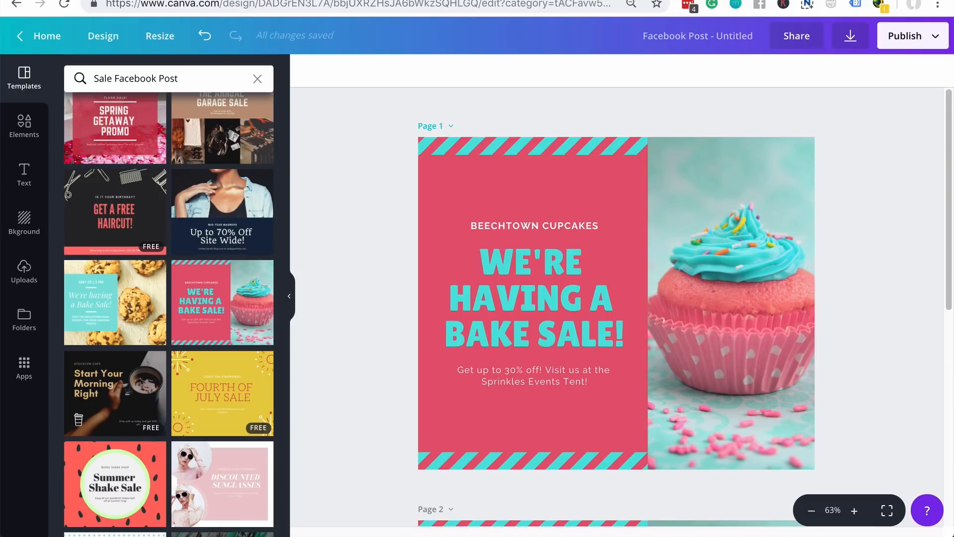
pyautogui.scroll(-5, 909, 360)
pyautogui.scroll(5, 904, 361)
pyautogui.click(30, 134)
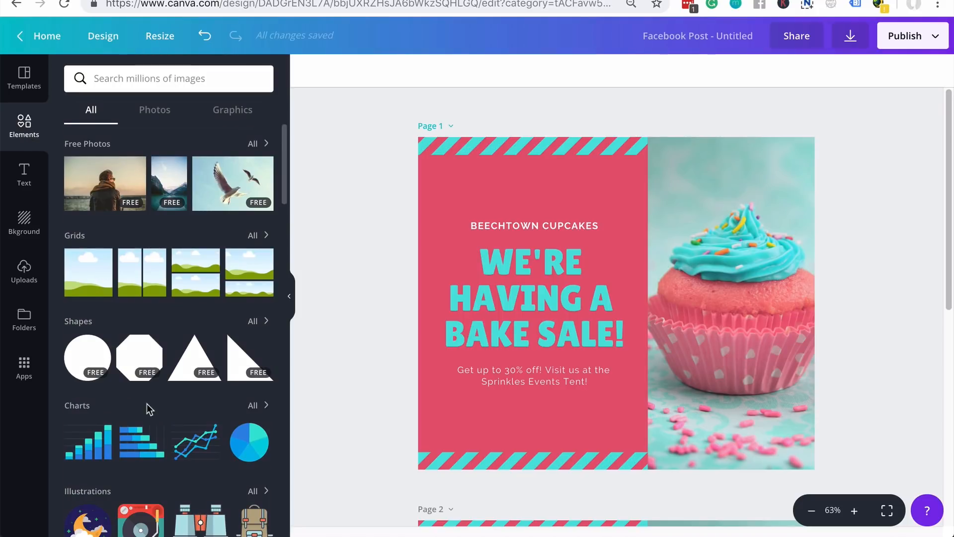
pyautogui.scroll(-6, 139, 383)
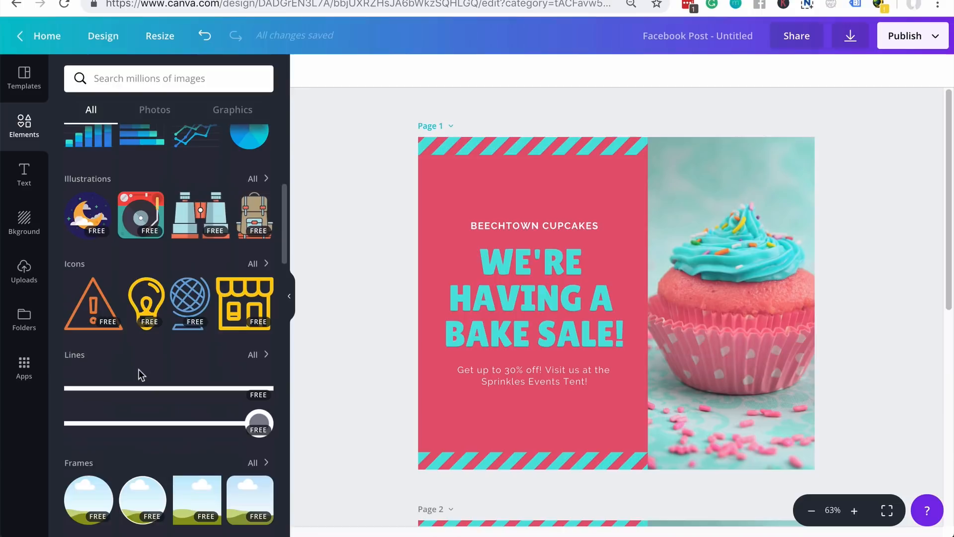
pyautogui.scroll(-4, 139, 374)
pyautogui.scroll(-6, 139, 372)
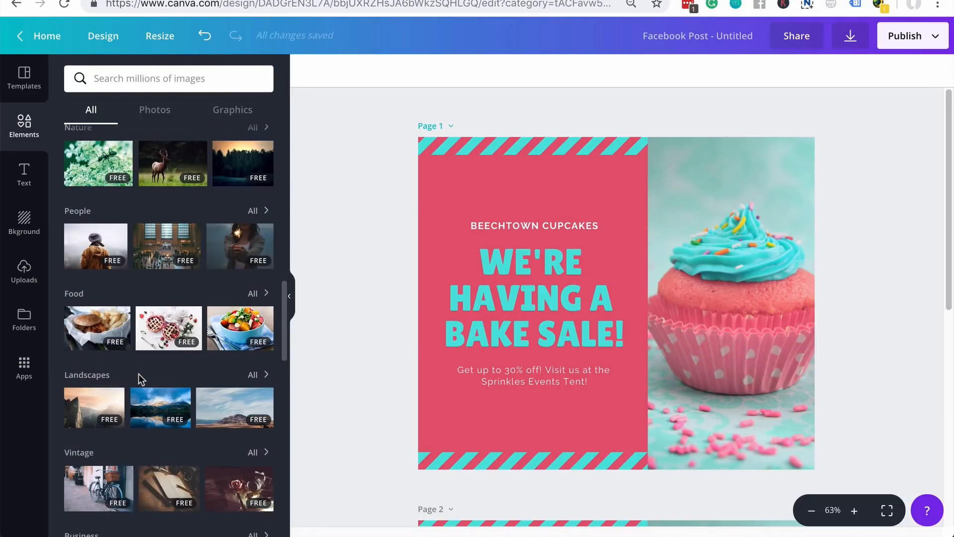
pyautogui.scroll(-3, 139, 374)
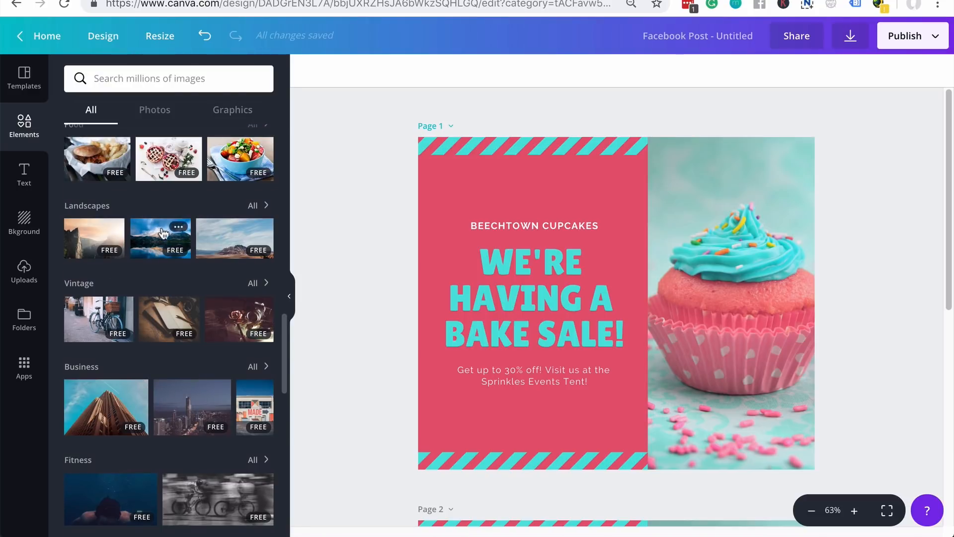
pyautogui.scroll(12, 182, 298)
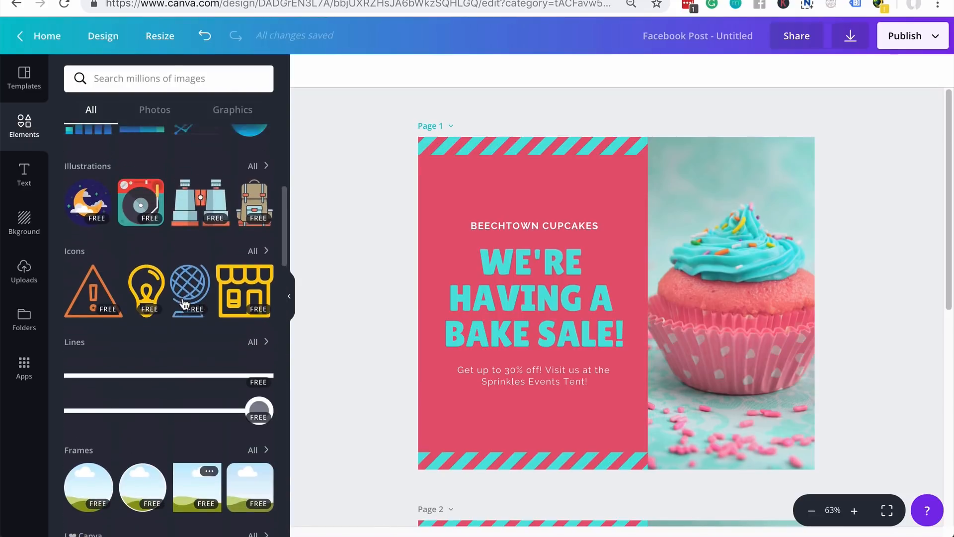
pyautogui.click(186, 82)
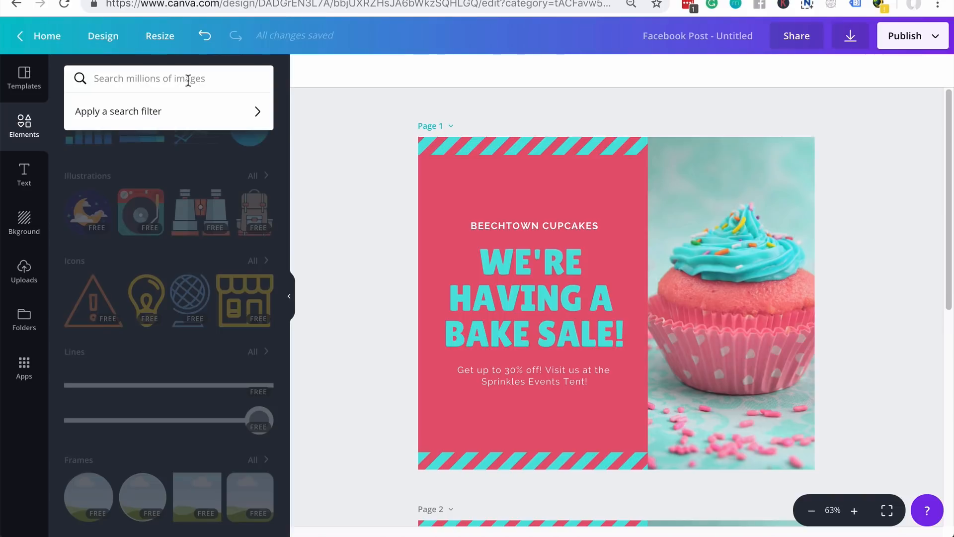
pyautogui.write('dress')
pyautogui.press('Return')
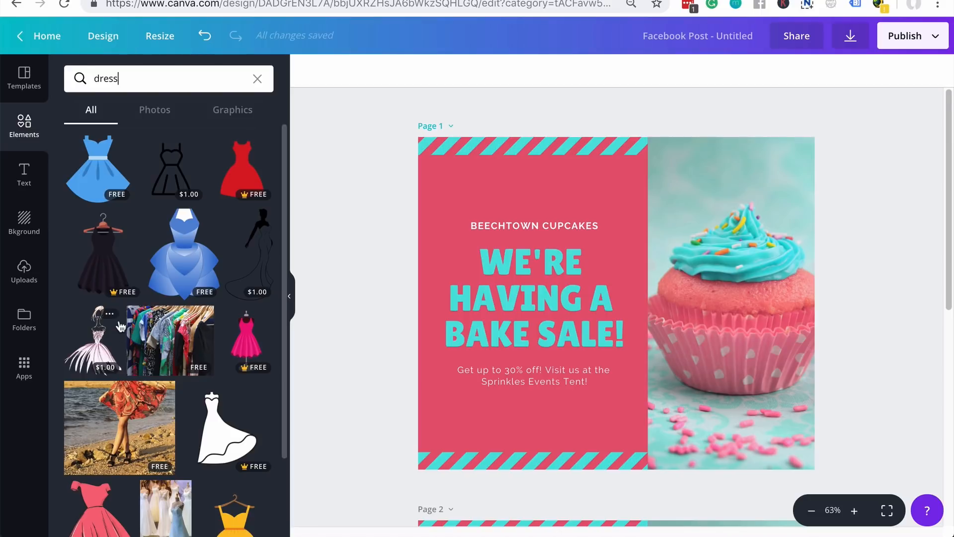
pyautogui.moveTo(135, 295)
pyautogui.scroll(-10, 214, 373)
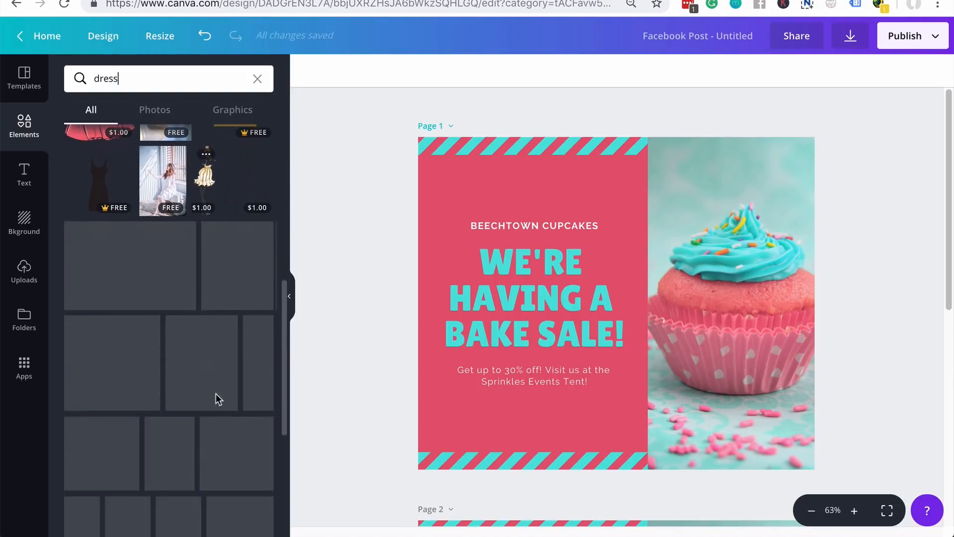
pyautogui.scroll(10, 223, 429)
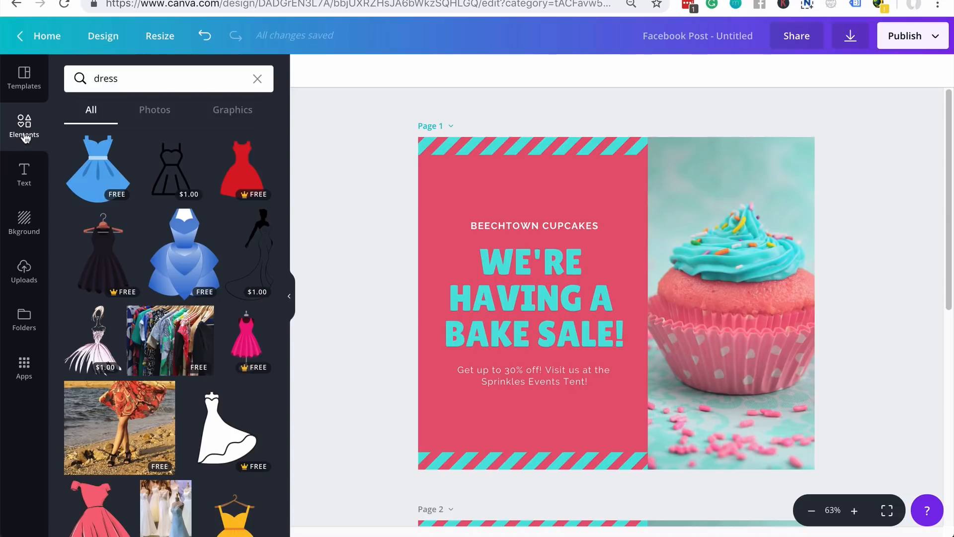
pyautogui.click(257, 79)
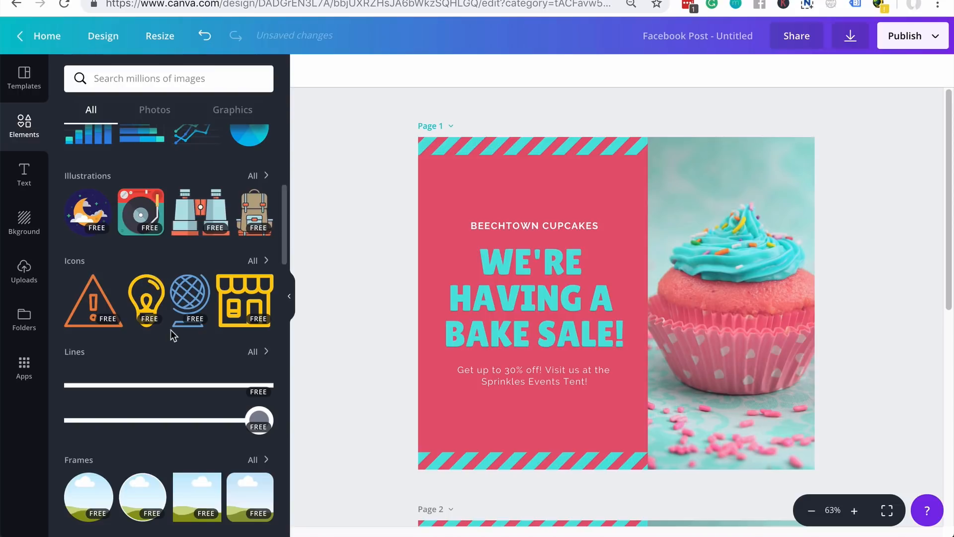
# - Add a shrunken yellow lightbulb icon, and place a Happy Birthday text design at lower right
pyautogui.click(148, 303)
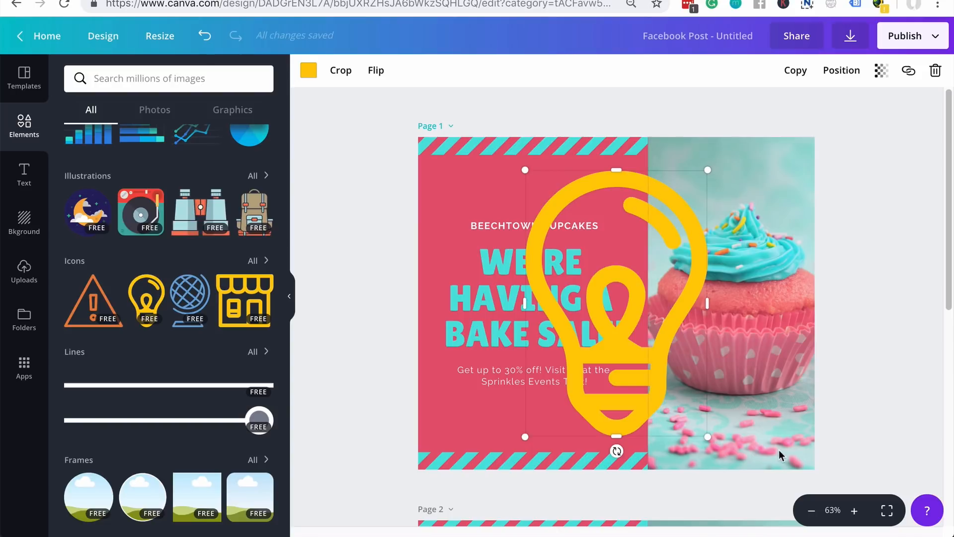
pyautogui.moveTo(707, 437); pyautogui.dragTo(601, 302)
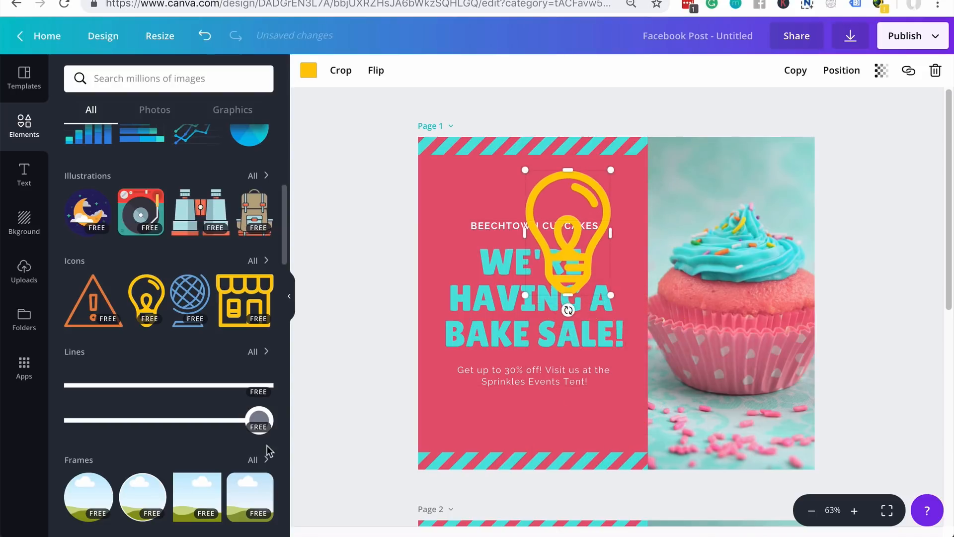
pyautogui.click(26, 181)
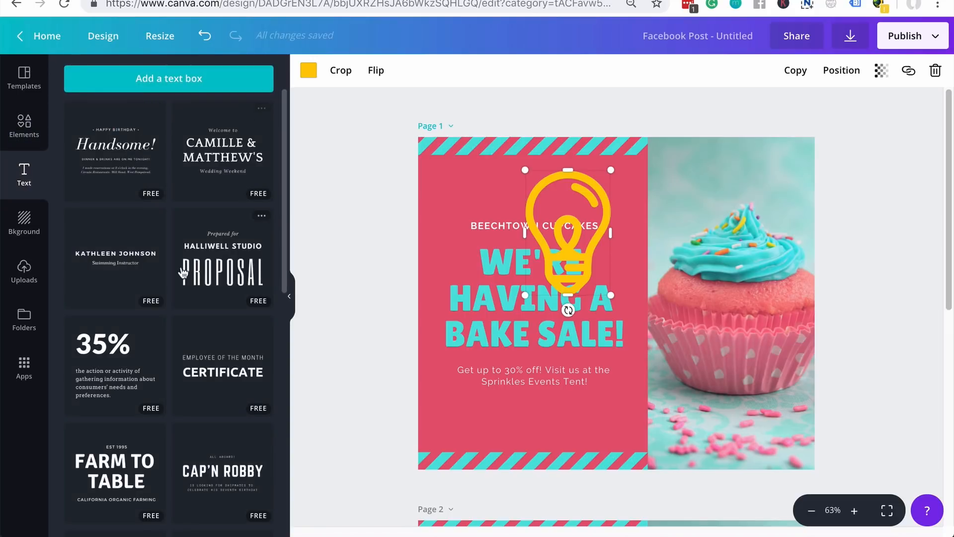
pyautogui.scroll(-5, 191, 248)
pyautogui.scroll(-5, 182, 272)
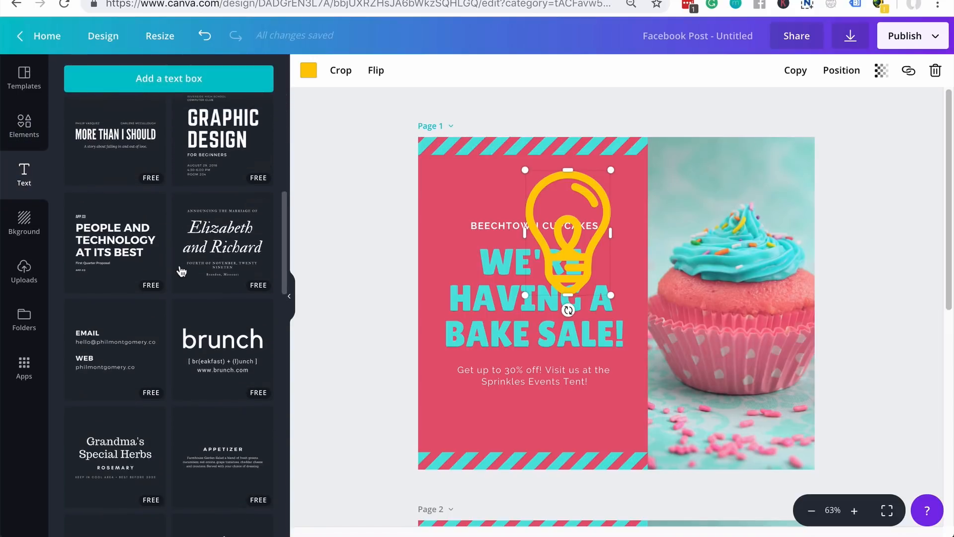
pyautogui.scroll(-10, 193, 341)
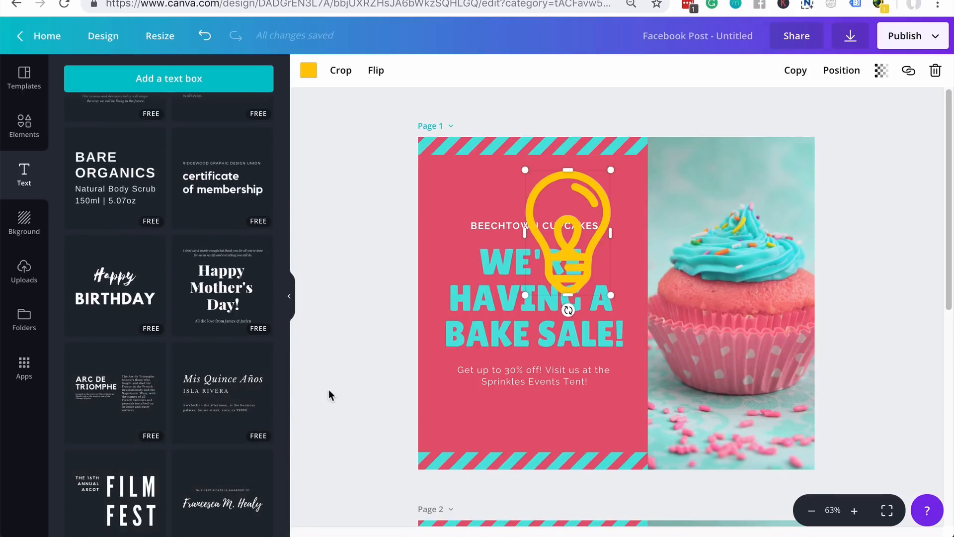
pyautogui.click(100, 289)
pyautogui.moveTo(561, 294); pyautogui.dragTo(693, 374)
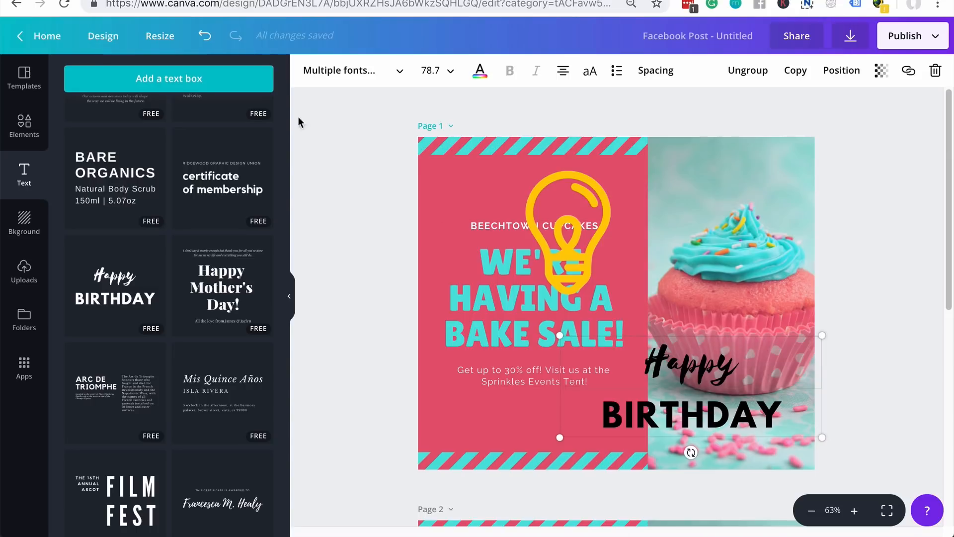
# - Add a text box near the poster centre and replace its placeholder with 'Test test'
pyautogui.click(197, 79)
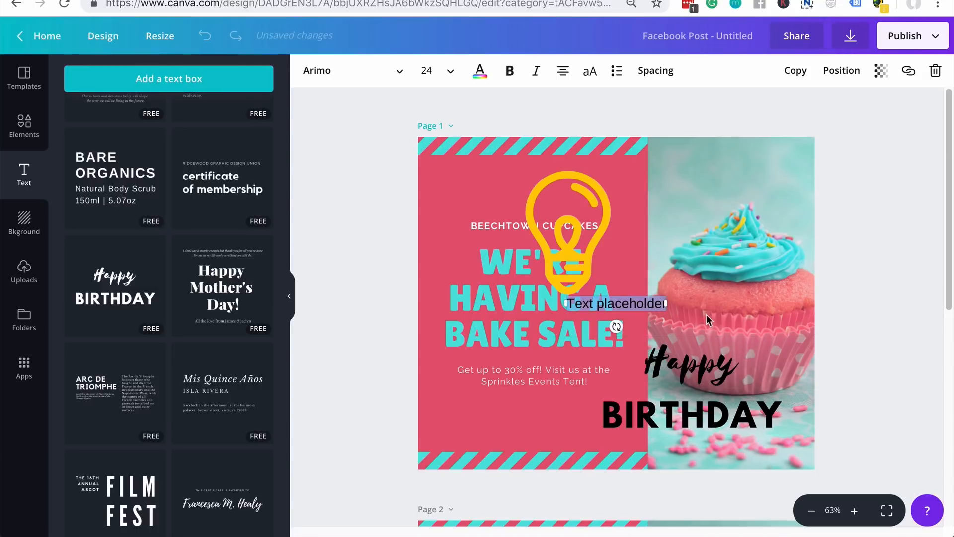
pyautogui.click(636, 302)
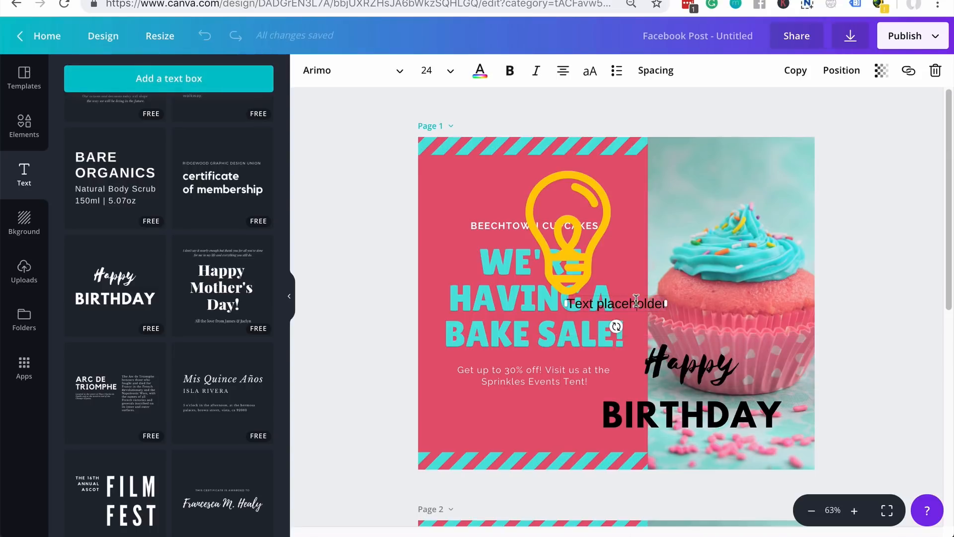
pyautogui.moveTo(567, 303)
pyautogui.mouseDown()
pyautogui.moveTo(727, 312)
pyautogui.moveTo(613, 288)
pyautogui.moveTo(577, 301)
pyautogui.mouseUp()
pyautogui.hotkey('ctrl', 'a')
pyautogui.press('BackSpace')
pyautogui.write('Test')
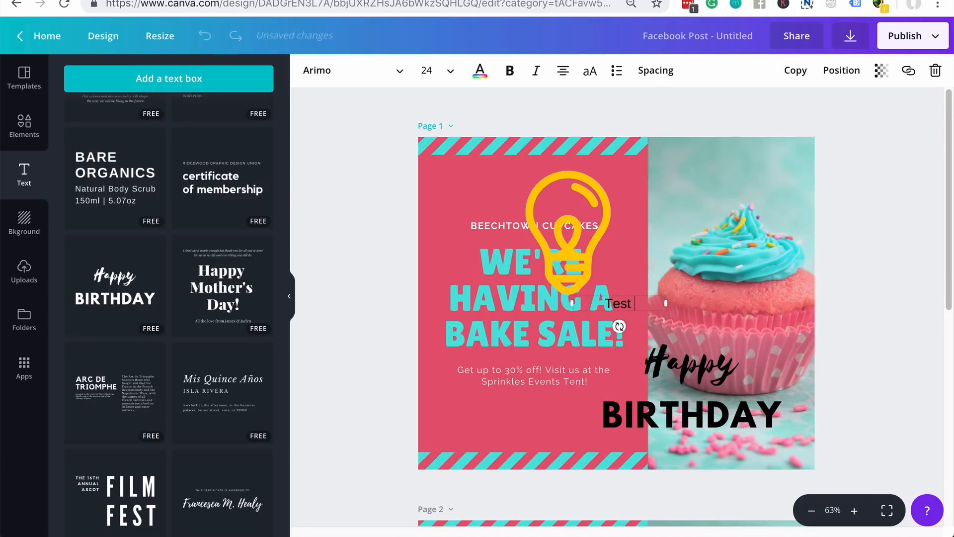
pyautogui.write(' test')
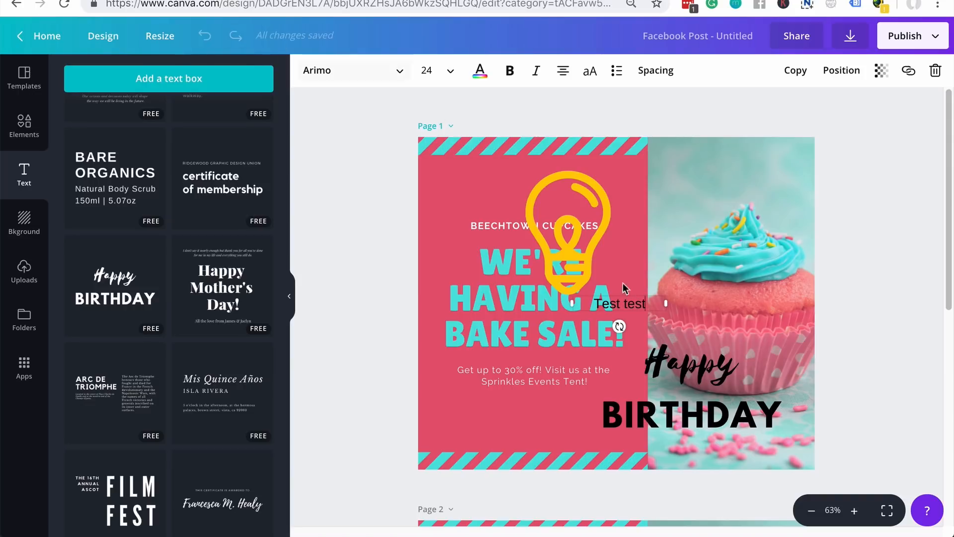
pyautogui.press('super+a')
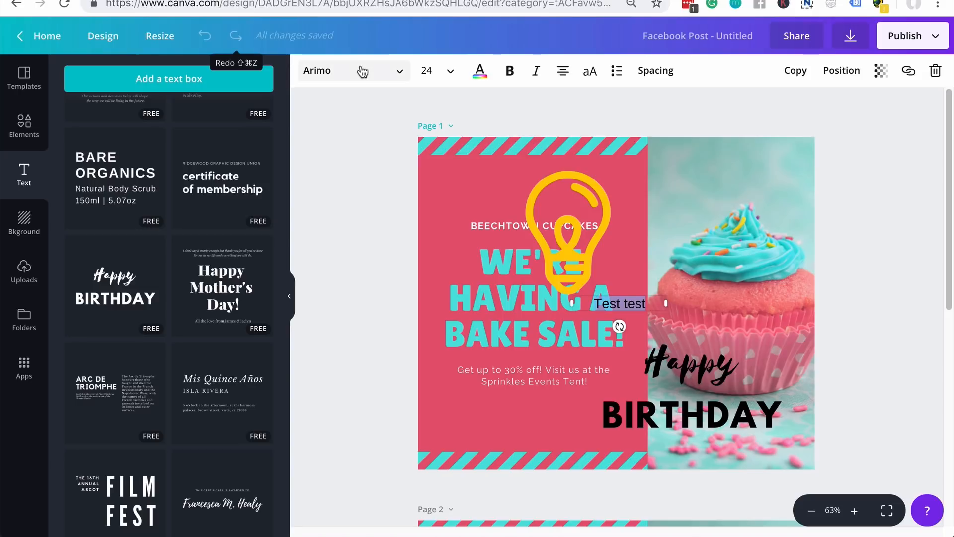
# - Set the 'Test test' text in Decalotype Bold
pyautogui.click(399, 72)
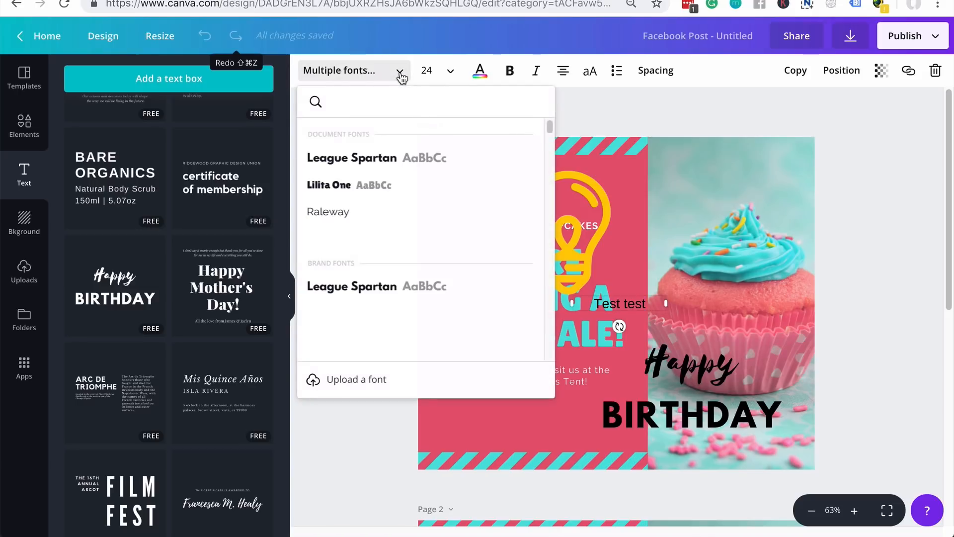
pyautogui.scroll(-10, 450, 223)
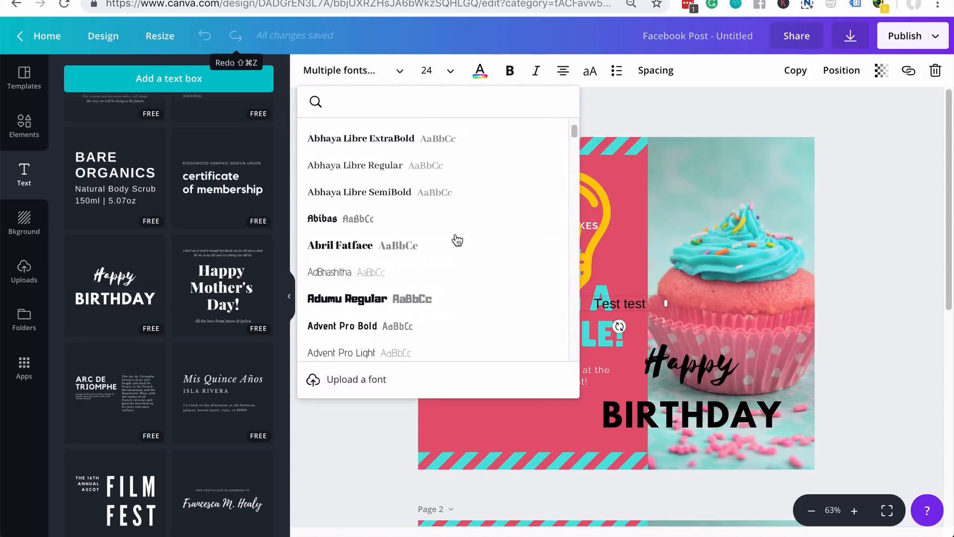
pyautogui.scroll(-5, 458, 243)
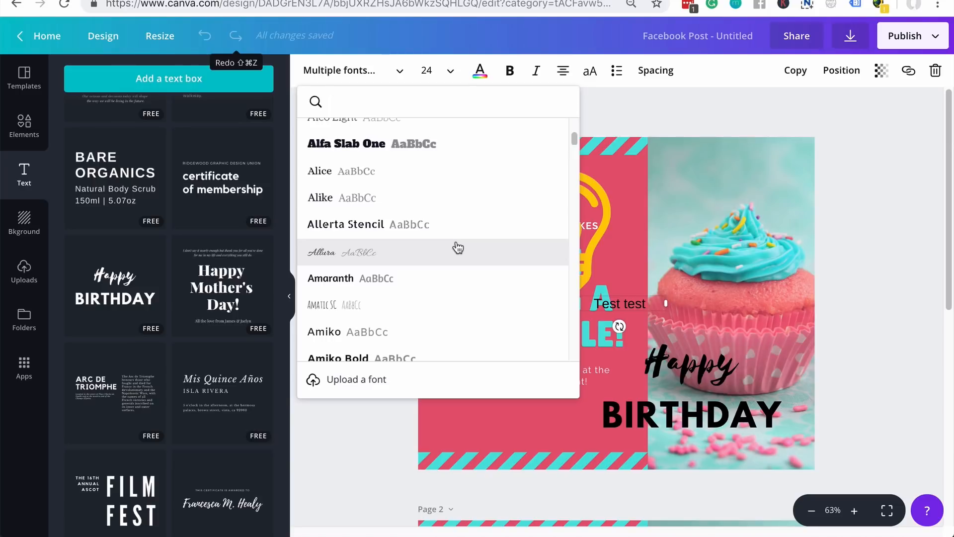
pyautogui.scroll(-20, 457, 248)
pyautogui.scroll(-20, 465, 299)
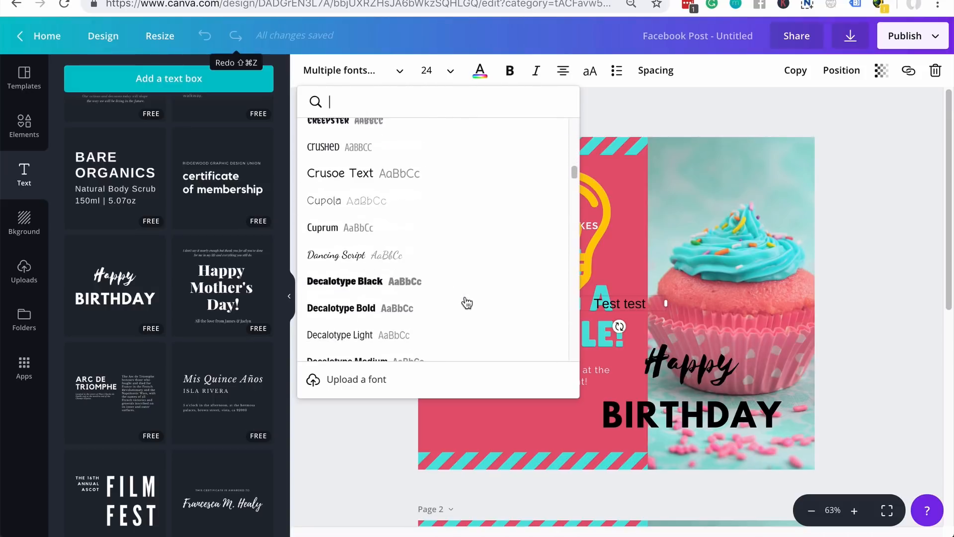
pyautogui.scroll(-1, 467, 303)
pyautogui.click(466, 298)
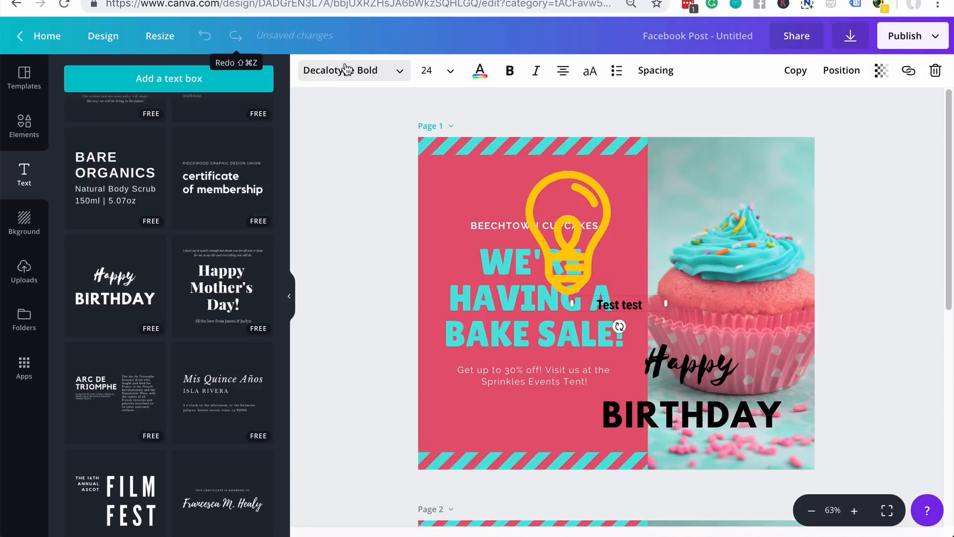
# - Change the text's font size to 16
pyautogui.click(427, 70)
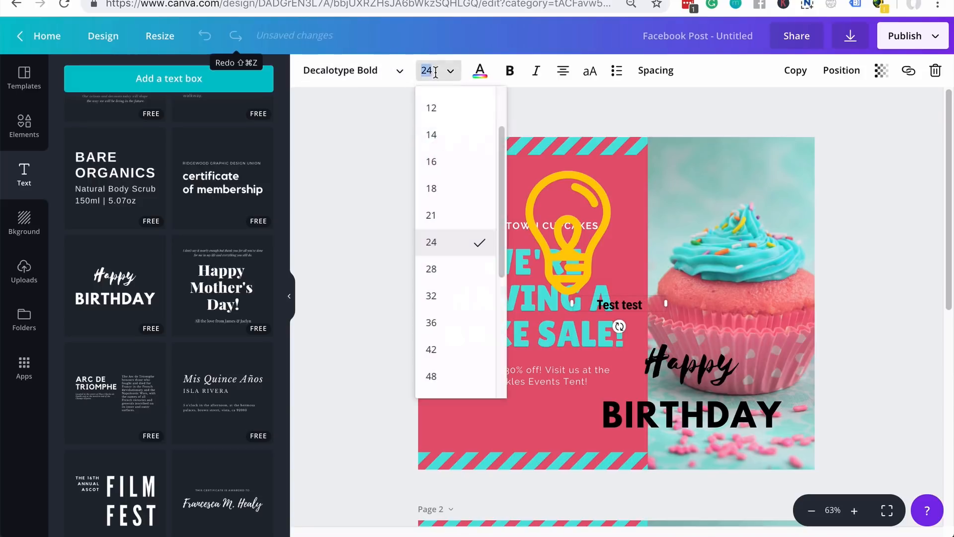
pyautogui.scroll(-2, 449, 159)
pyautogui.scroll(-3, 451, 221)
pyautogui.scroll(6, 447, 243)
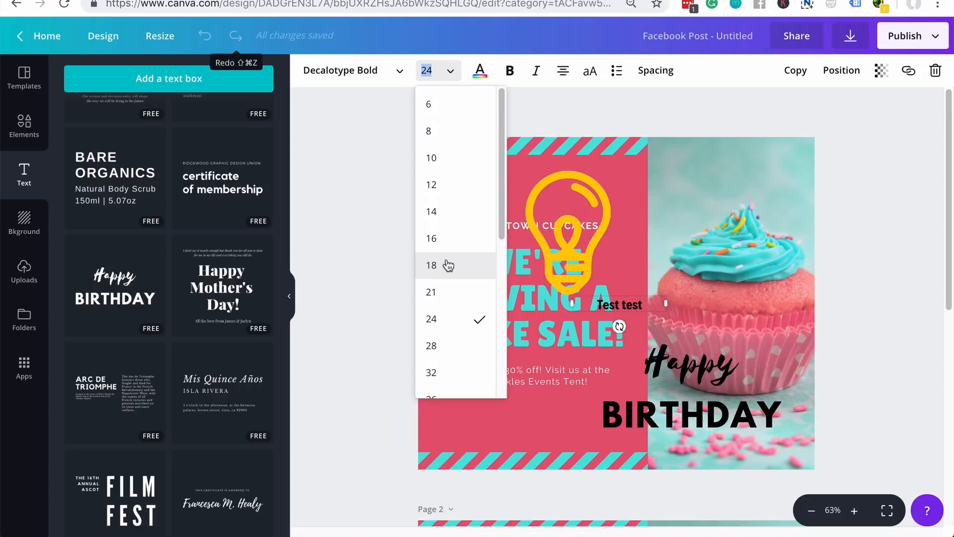
pyautogui.press('BackSpace')
pyautogui.write('16')
pyautogui.press('Return')
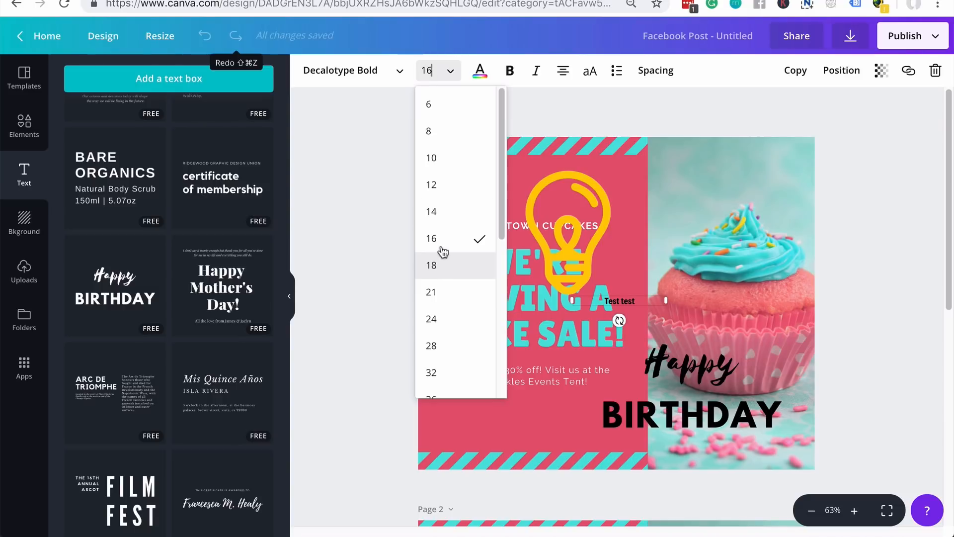
# - Colour the 'Test test' text purple, right-align it and make it uppercase
pyautogui.click(482, 75)
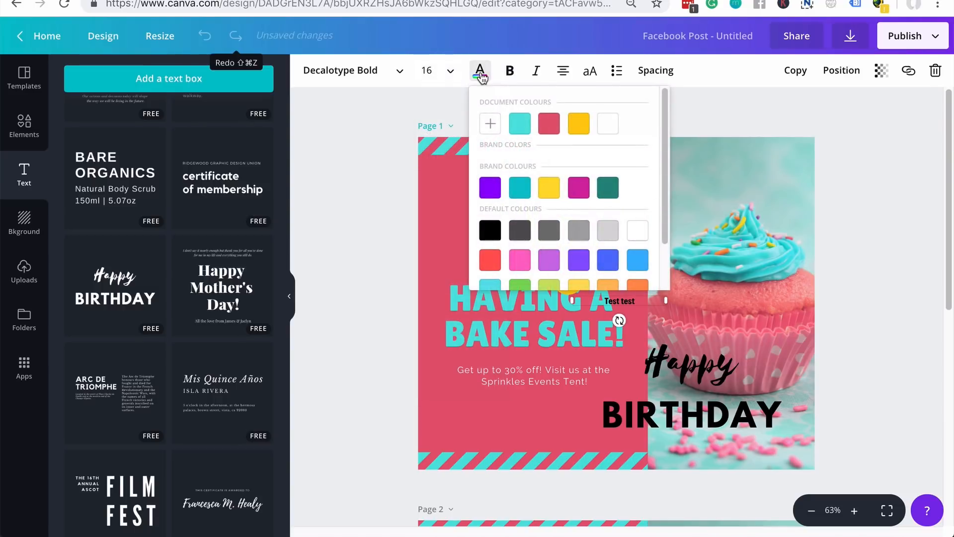
pyautogui.click(490, 189)
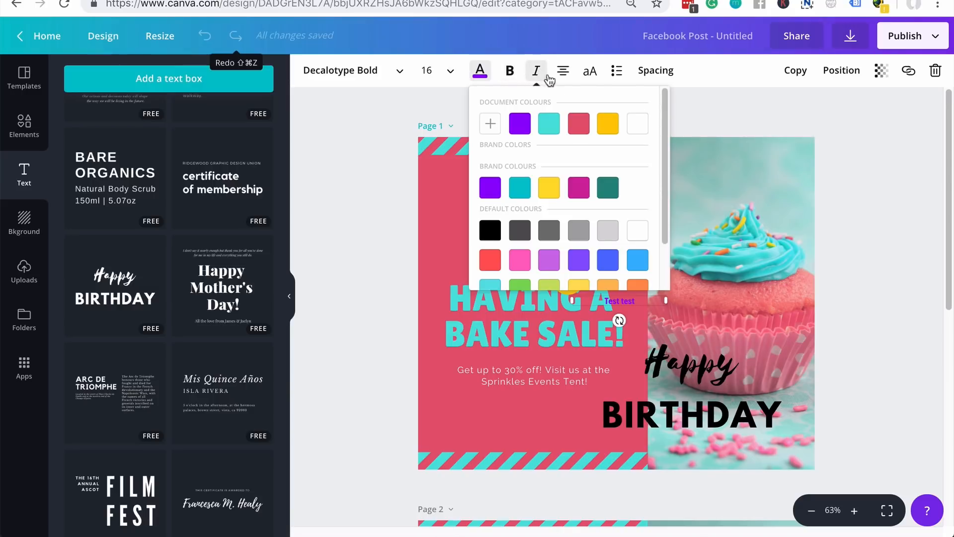
pyautogui.click(563, 75)
pyautogui.click(620, 102)
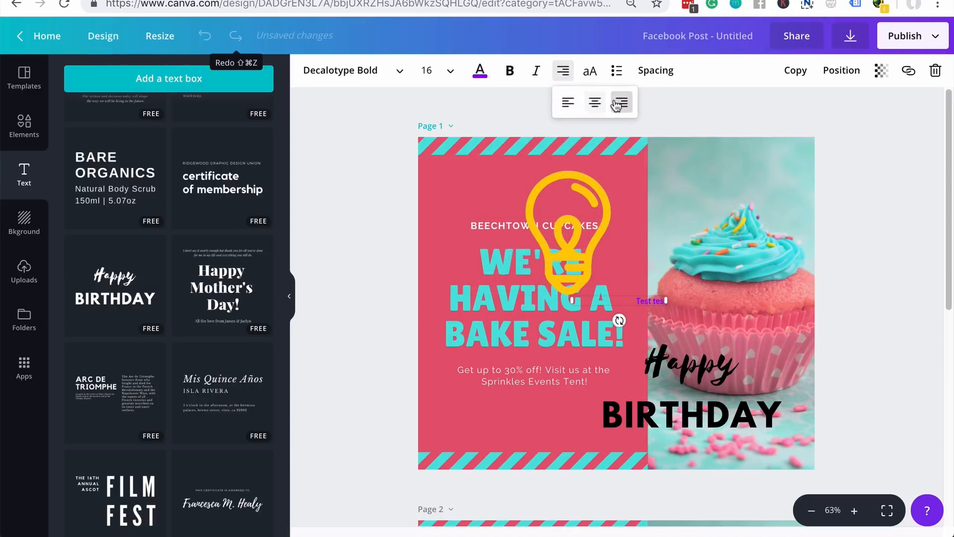
pyautogui.click(589, 73)
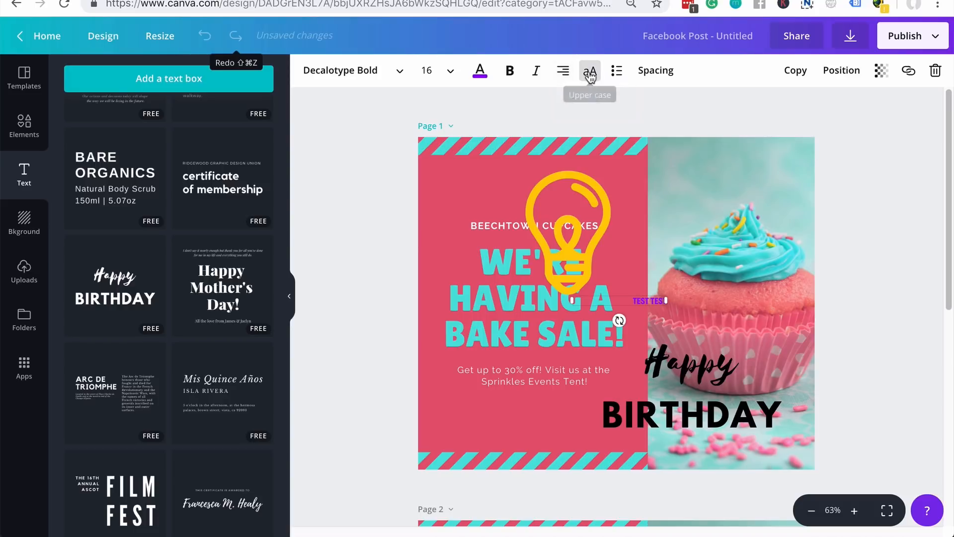
pyautogui.click(589, 74)
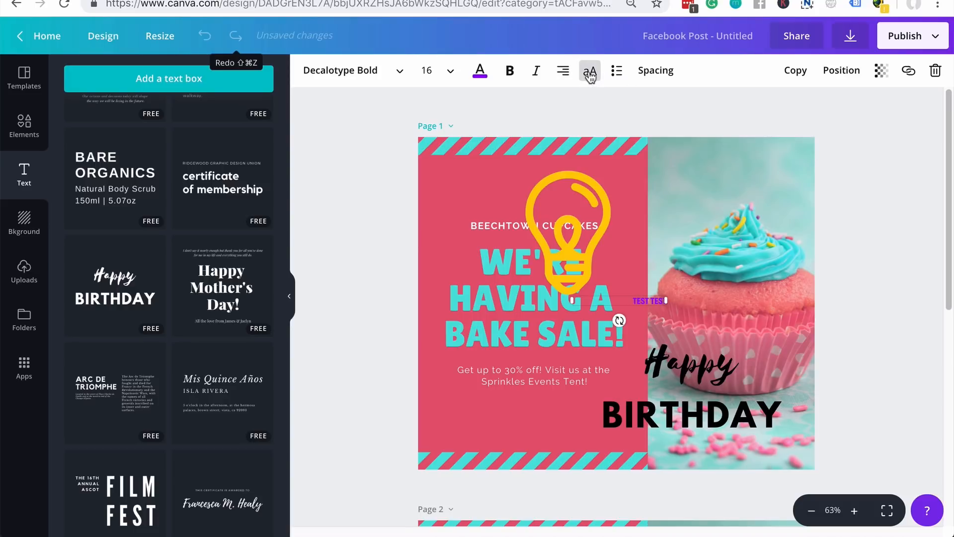
# - Bullet the TEST TEST line, widen its letter spacing to about 150, then select 'Happy'
pyautogui.click(616, 76)
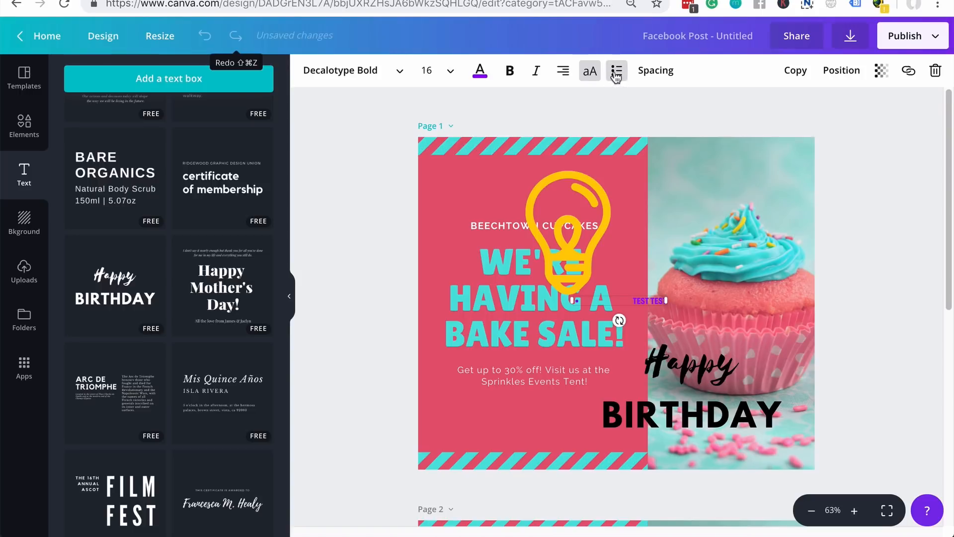
pyautogui.click(658, 72)
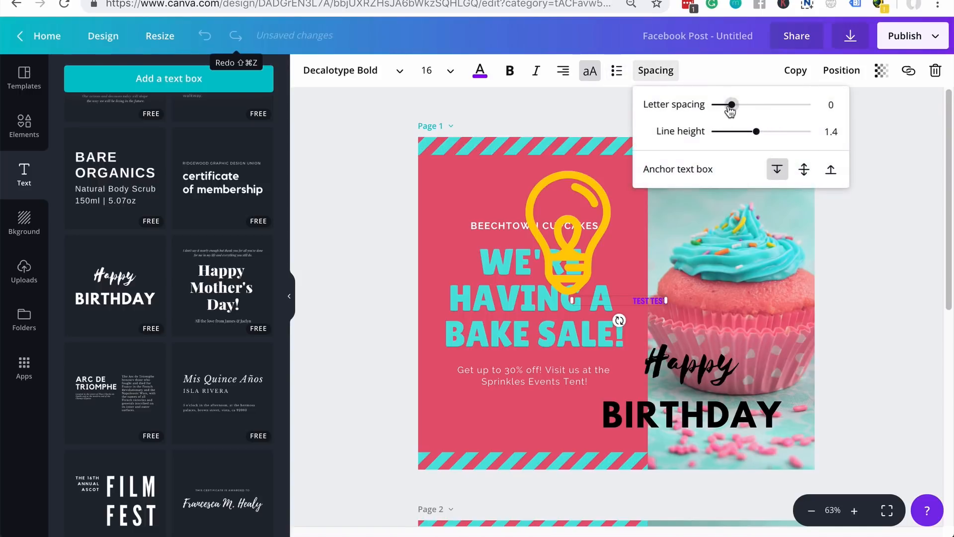
pyautogui.moveTo(730, 110)
pyautogui.mouseDown()
pyautogui.moveTo(765, 109)
pyautogui.moveTo(746, 111)
pyautogui.mouseUp()
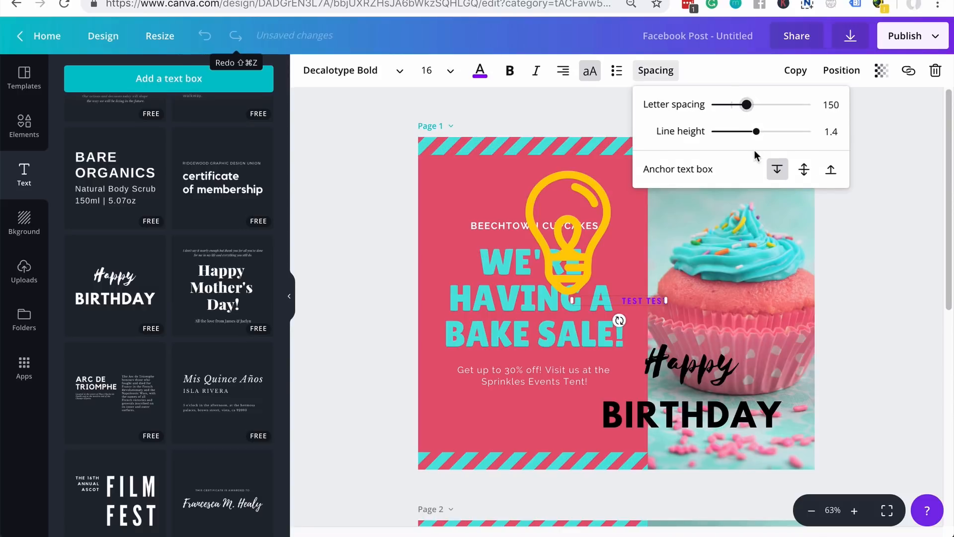
pyautogui.click(663, 370)
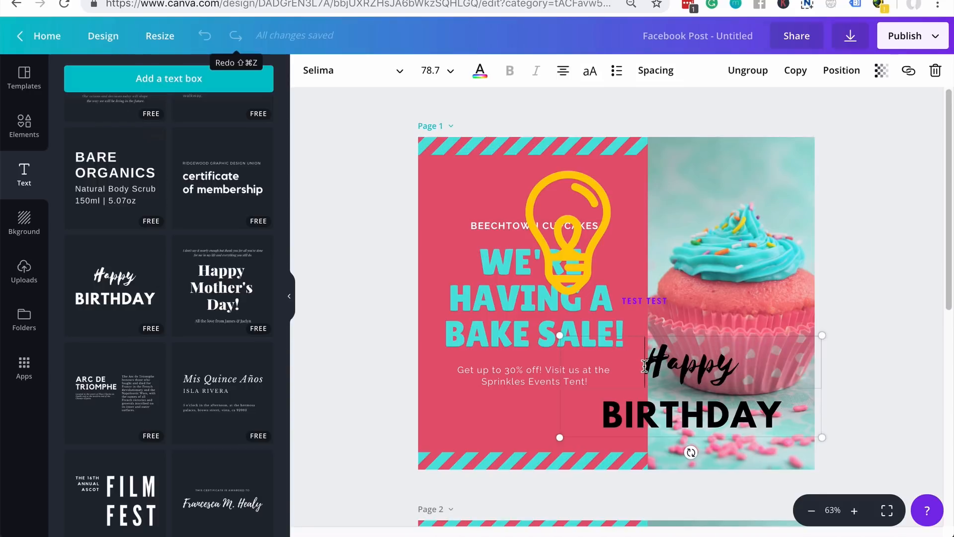
pyautogui.moveTo(645, 366); pyautogui.dragTo(746, 371)
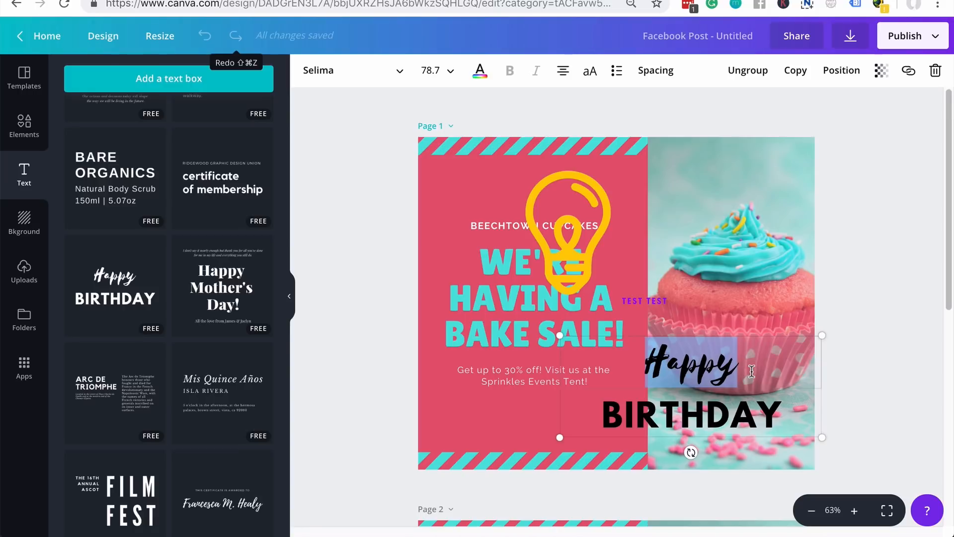
# - Type 'Change' over 'Happy', then restyle it in Libre Baskerville with a purple colour
pyautogui.write('Change')
pyautogui.moveTo(748, 367); pyautogui.dragTo(616, 346)
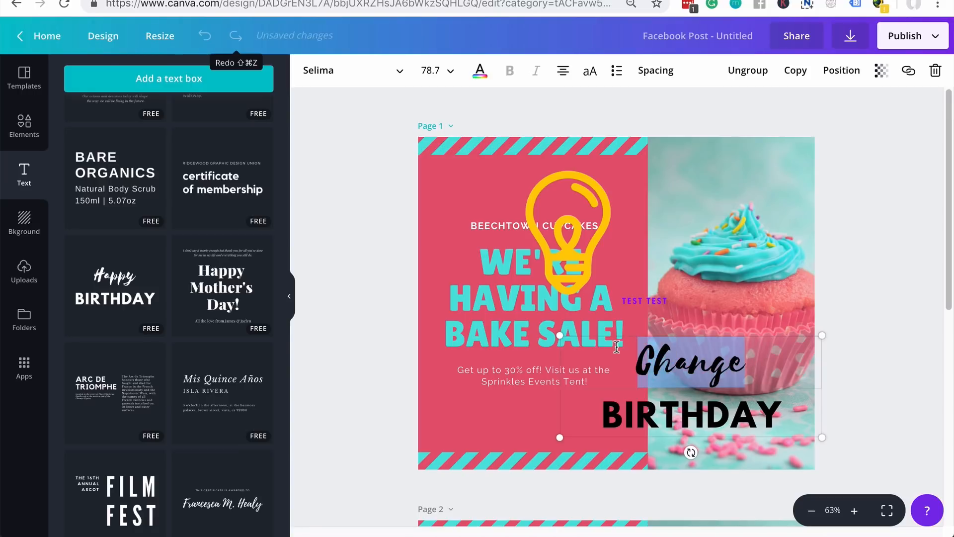
pyautogui.click(343, 72)
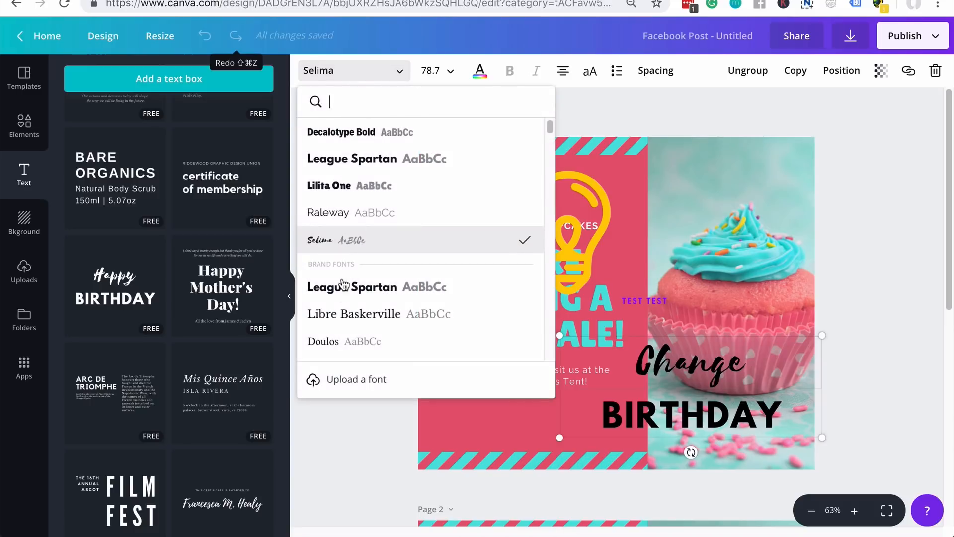
pyautogui.click(353, 312)
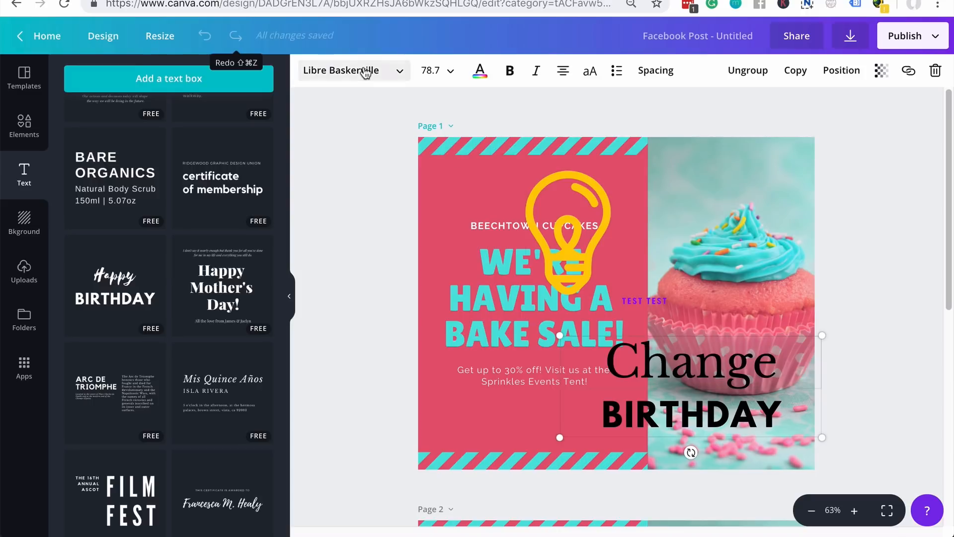
pyautogui.click(480, 70)
pyautogui.click(557, 269)
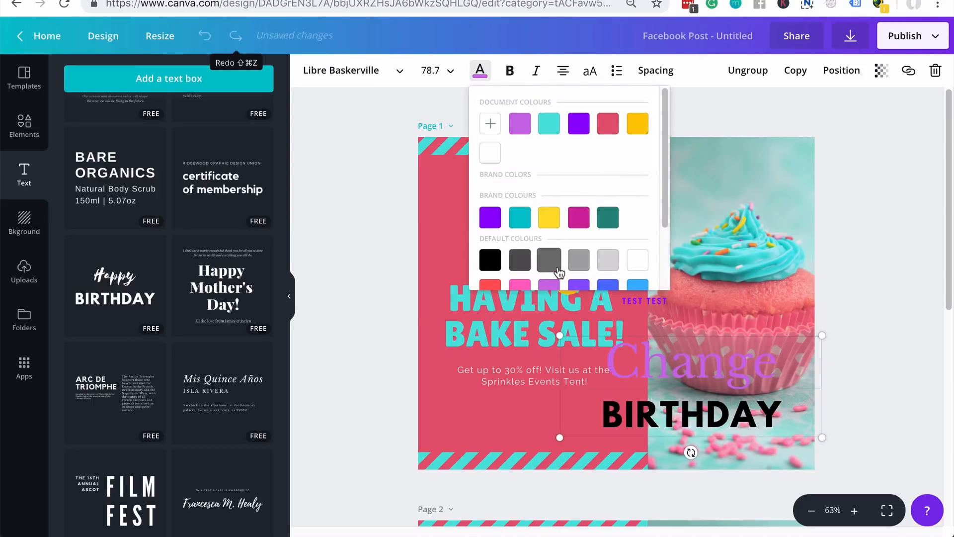
pyautogui.click(365, 409)
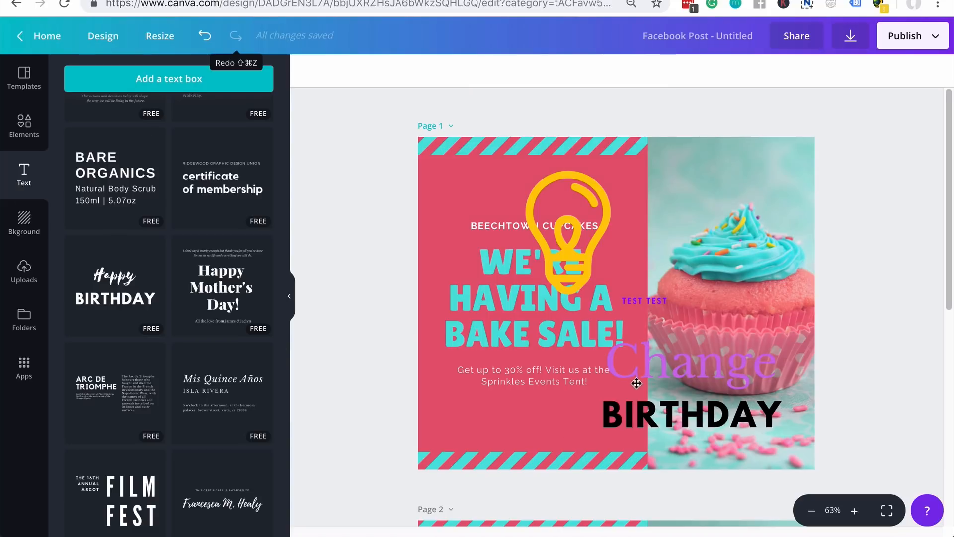
# - Delete the cupcake photo from page 2
pyautogui.scroll(-1, 207, 351)
pyautogui.scroll(-8, 208, 352)
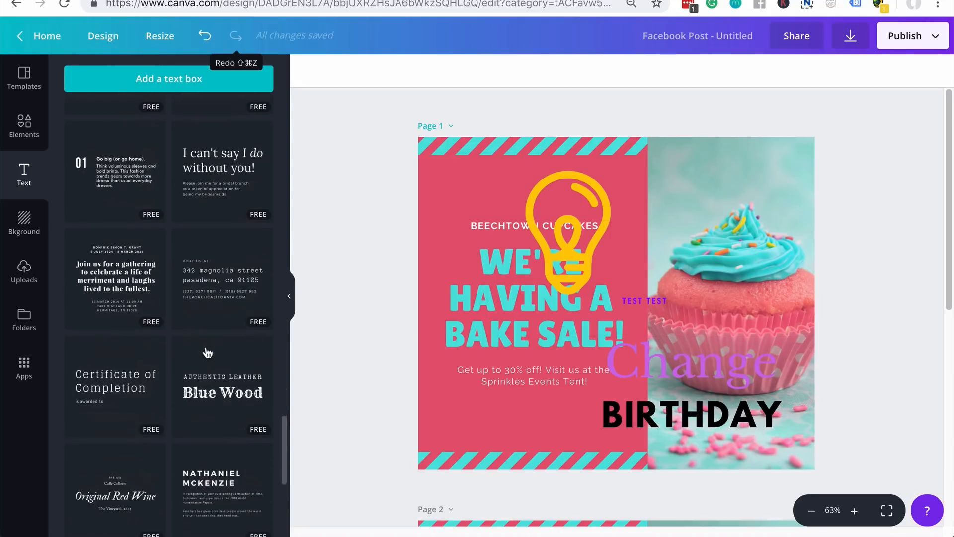
pyautogui.scroll(6, 207, 352)
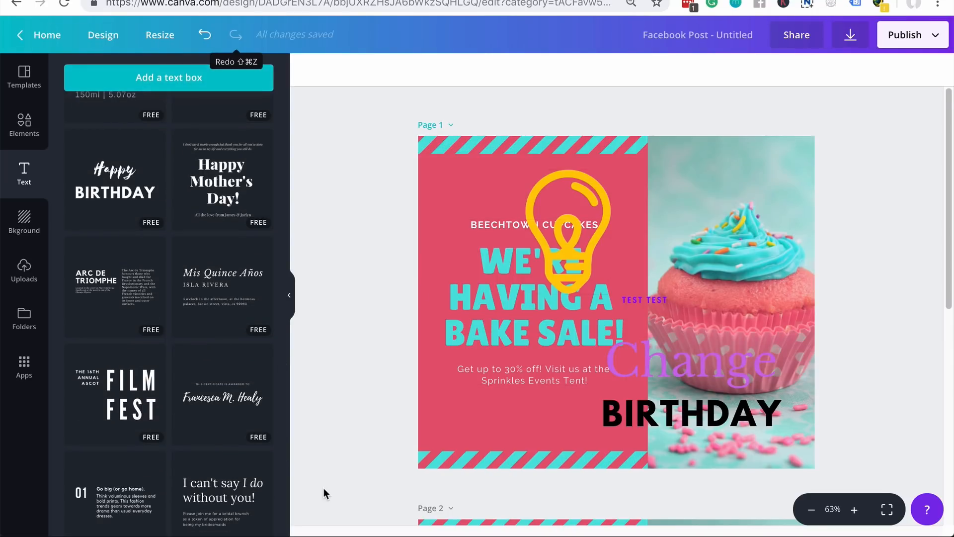
pyautogui.scroll(-8, 326, 481)
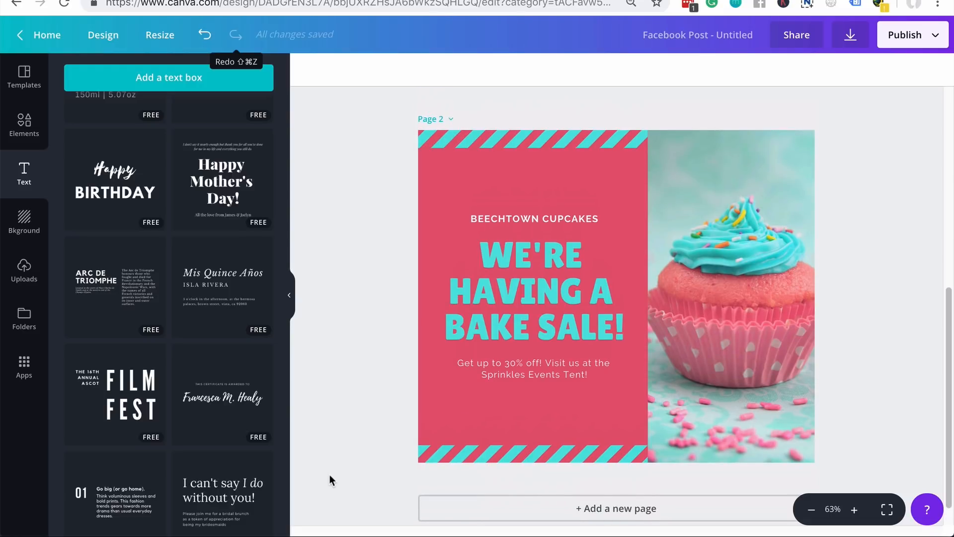
pyautogui.click(733, 318)
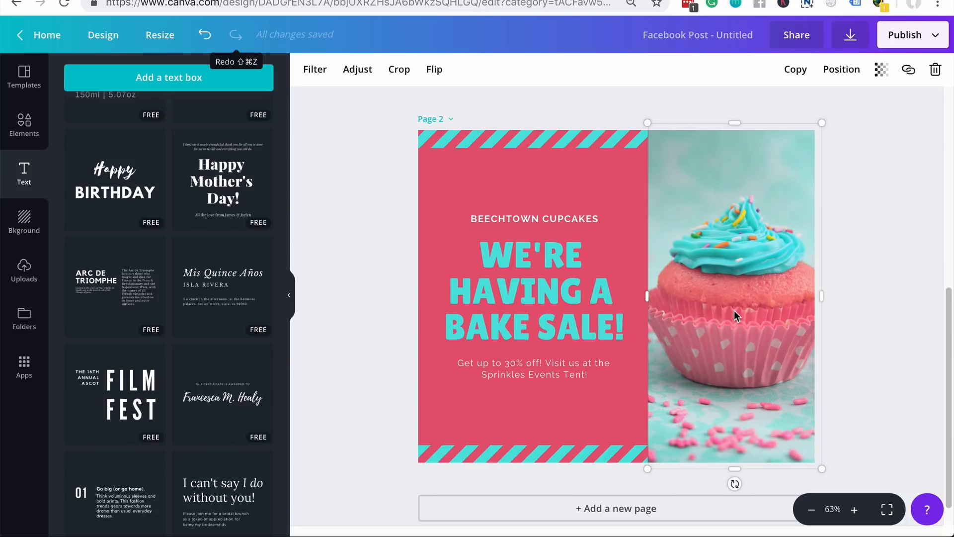
pyautogui.press('Delete')
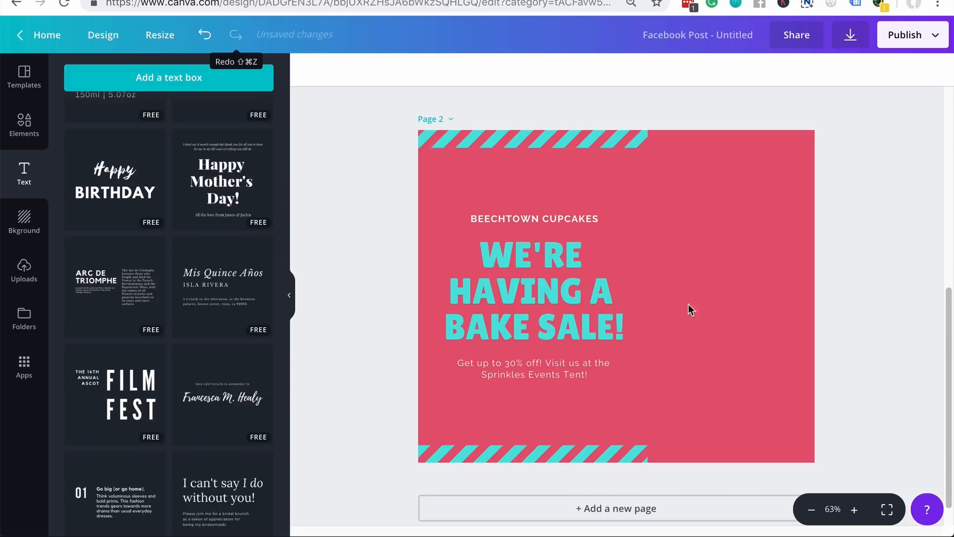
# - Search the elements library for 'sunset' photos, trying one on page 2 before removing it
pyautogui.click(27, 126)
pyautogui.click(135, 75)
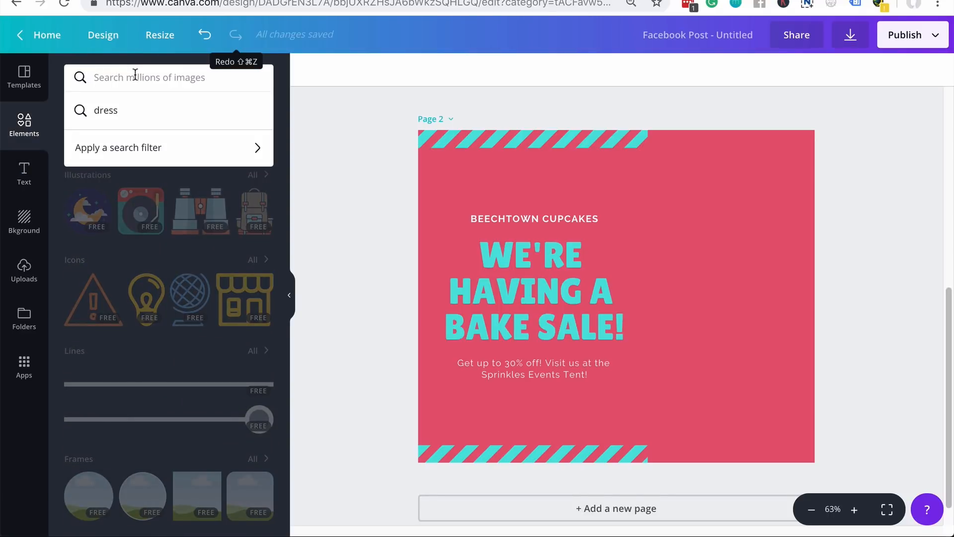
pyautogui.write('sunset')
pyautogui.press('Return')
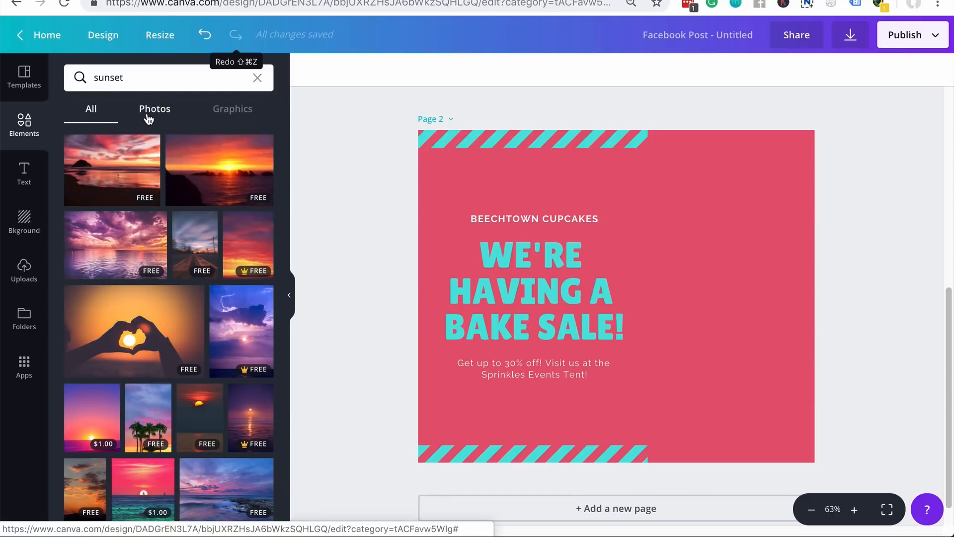
pyautogui.click(148, 119)
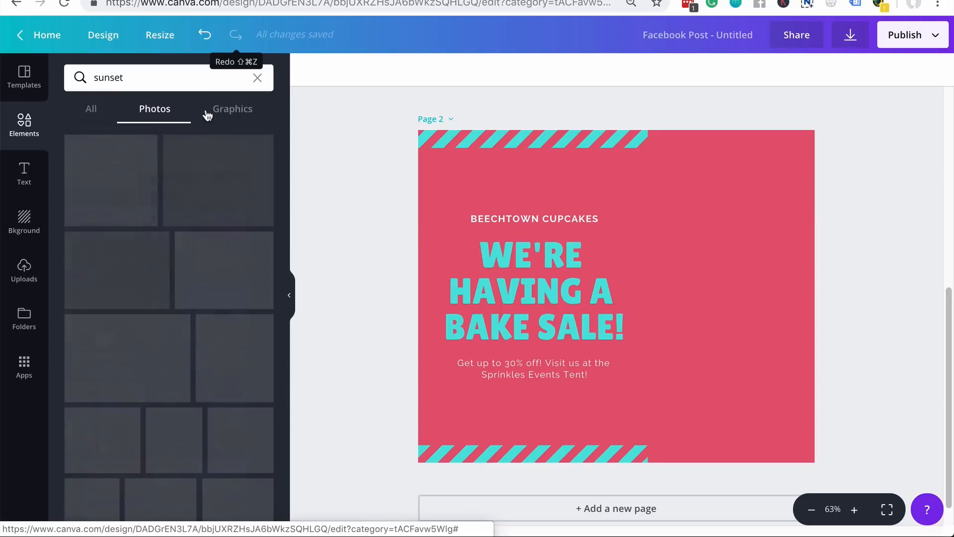
pyautogui.click(237, 115)
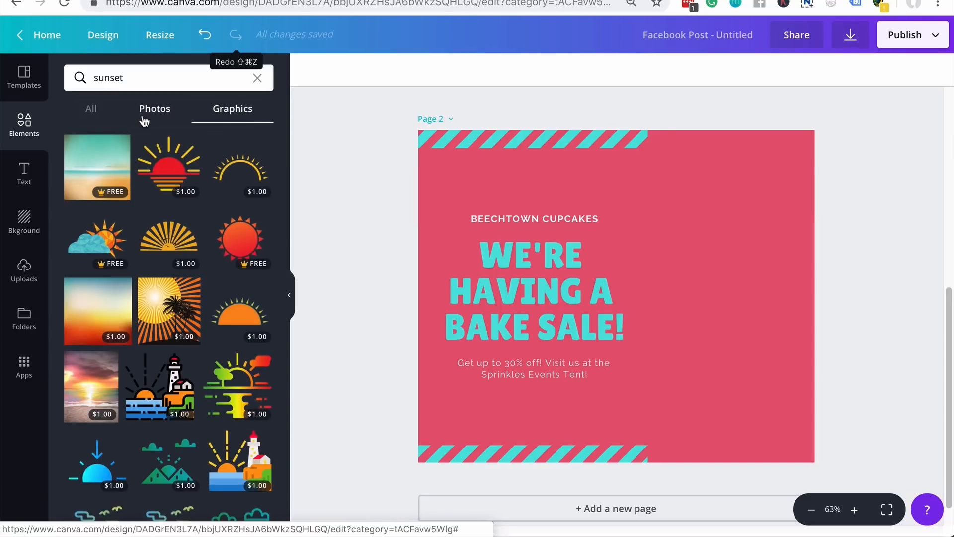
pyautogui.click(144, 121)
pyautogui.click(197, 181)
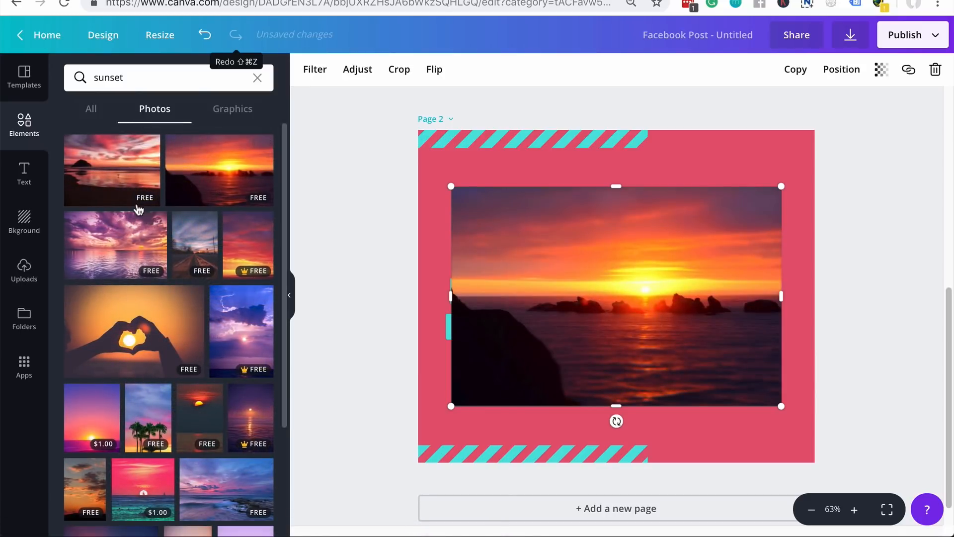
pyautogui.moveTo(625, 302); pyautogui.dragTo(792, 255)
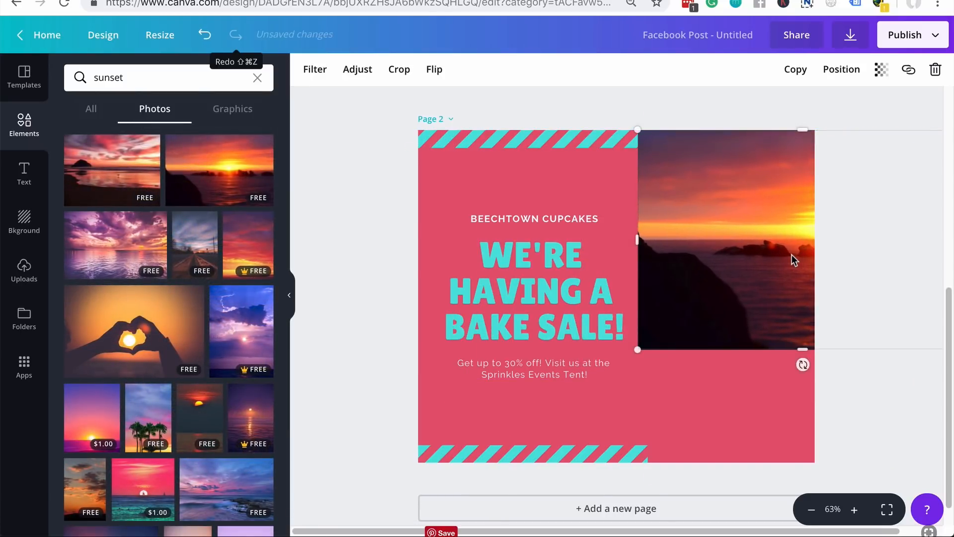
pyautogui.press('BackSpace')
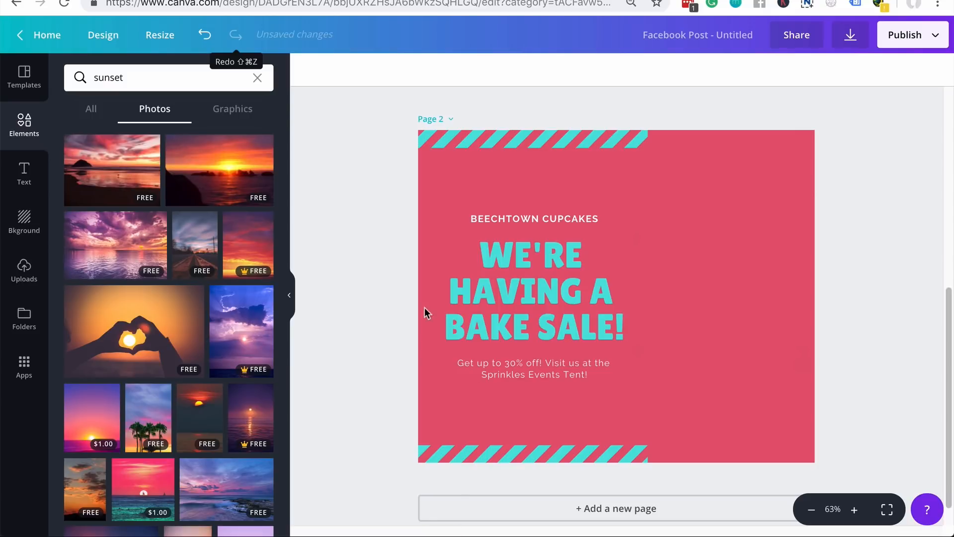
# - Upload the Depositphotos image of the woman from the Downloads folder
pyautogui.scroll(-1, 189, 313)
pyautogui.scroll(1, 189, 313)
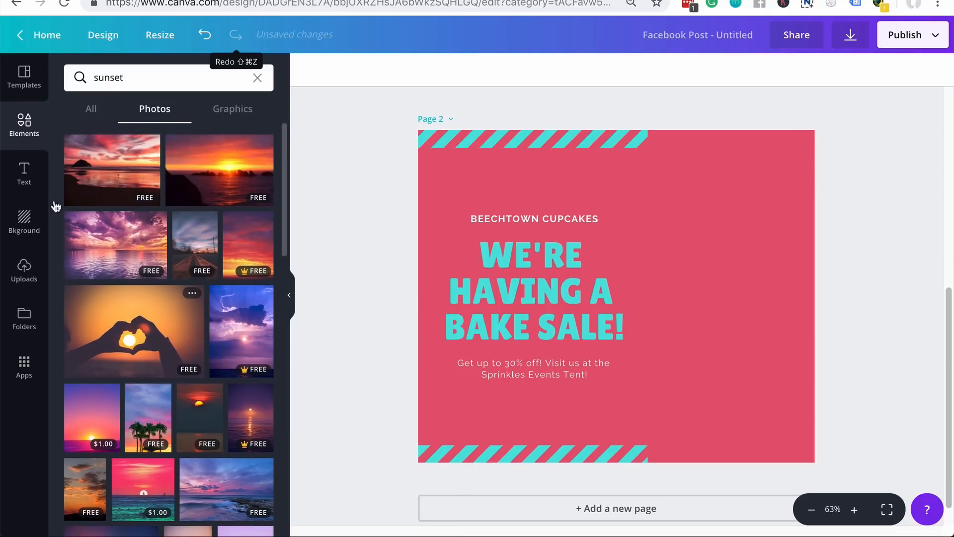
pyautogui.click(32, 280)
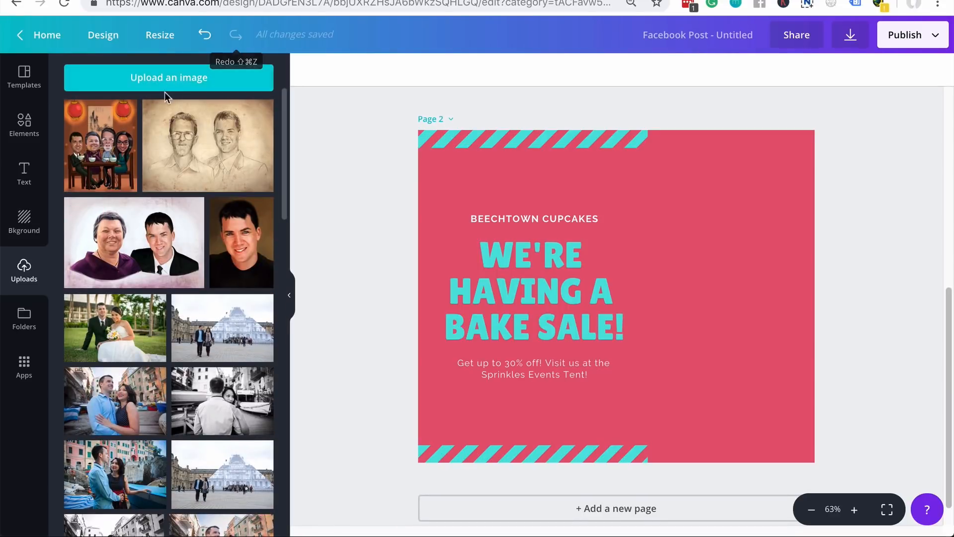
pyautogui.click(166, 86)
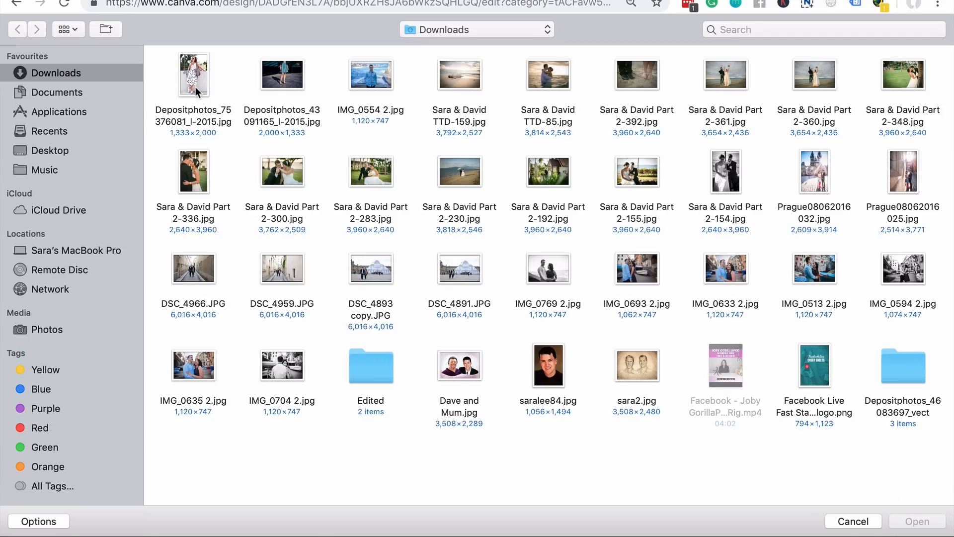
pyautogui.click(210, 109)
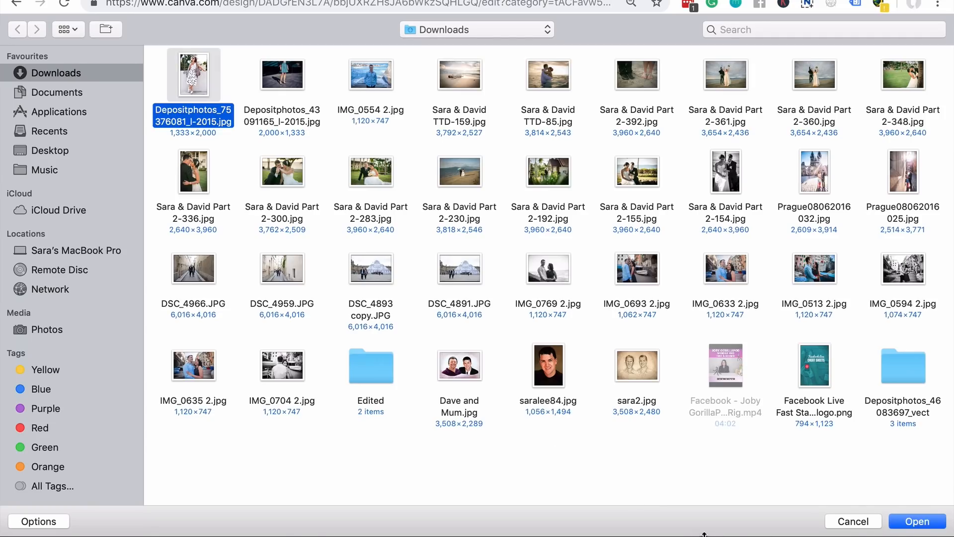
pyautogui.click(917, 521)
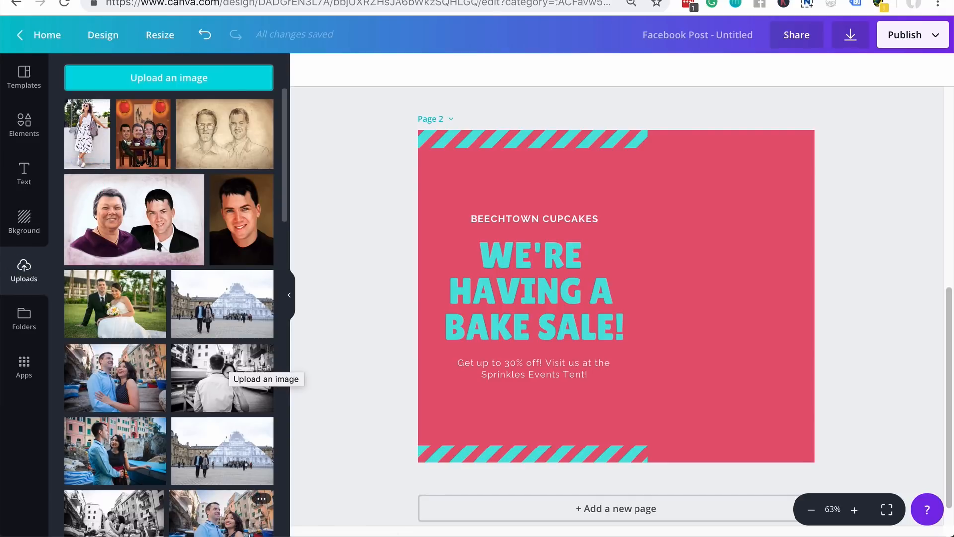
# - Place the uploaded woman photo on page 2's right side, enlarged down to the bottom
pyautogui.click(93, 146)
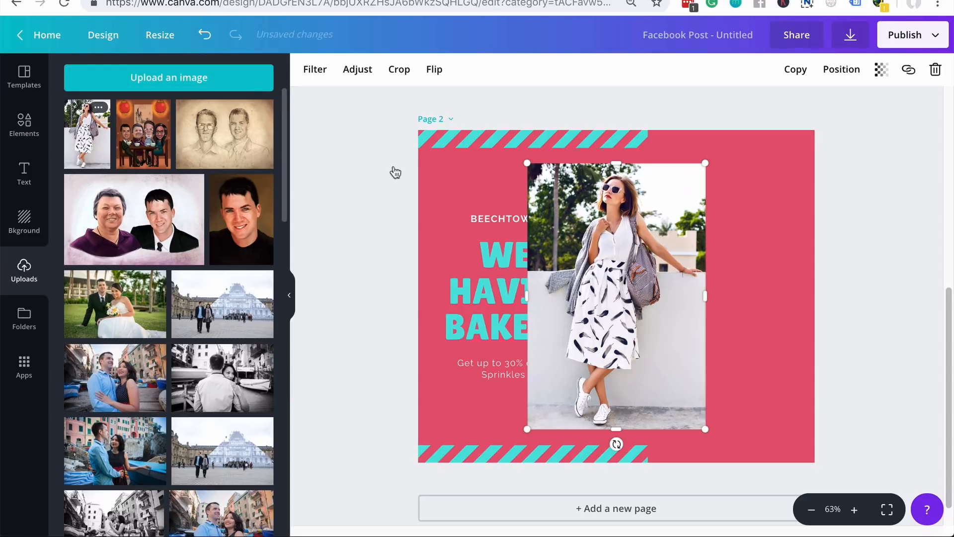
pyautogui.moveTo(616, 304); pyautogui.dragTo(728, 272)
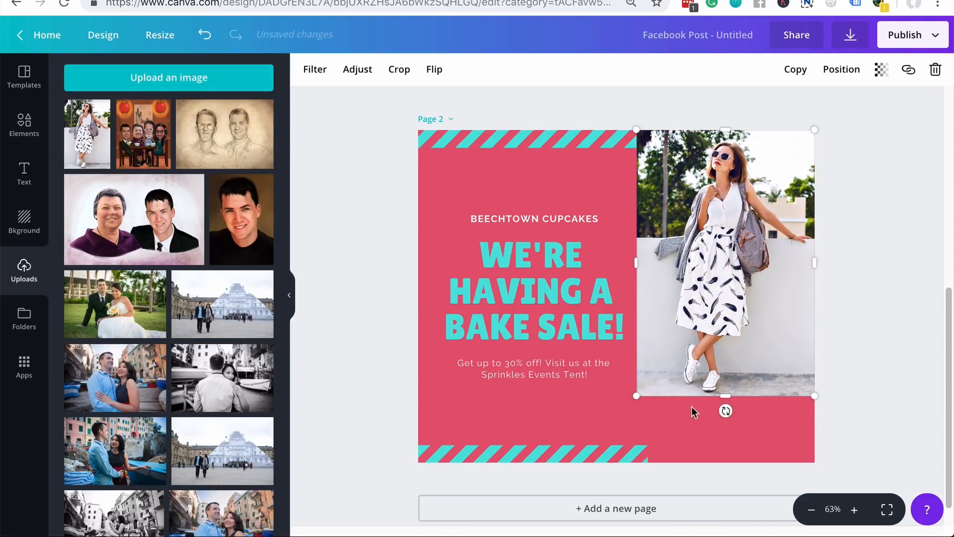
pyautogui.moveTo(645, 402); pyautogui.dragTo(596, 472)
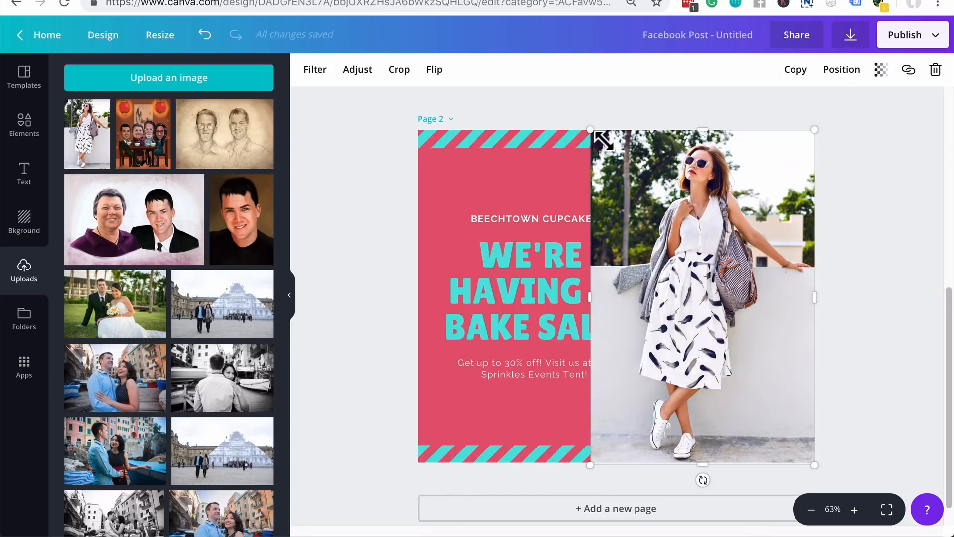
pyautogui.moveTo(706, 270); pyautogui.dragTo(721, 269)
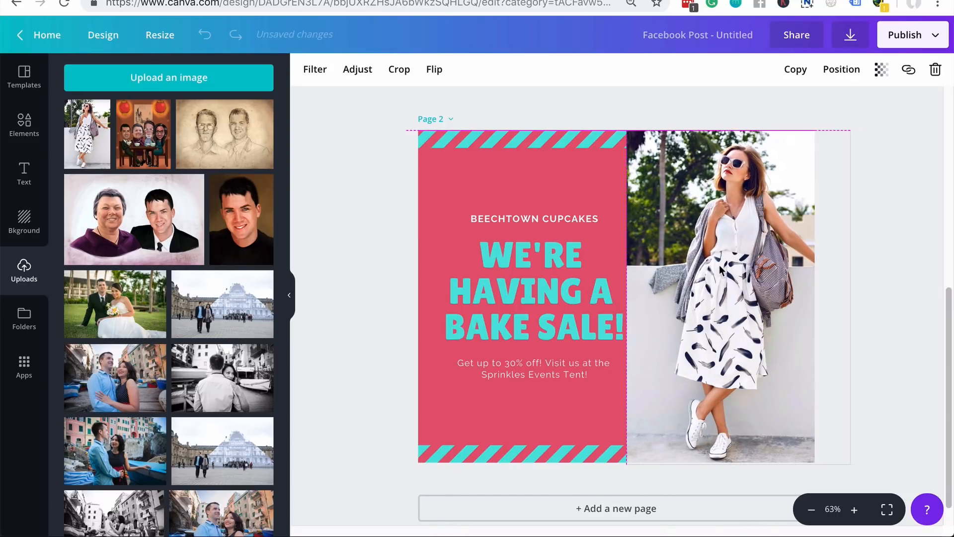
pyautogui.hotkey('ctrl', 'z')
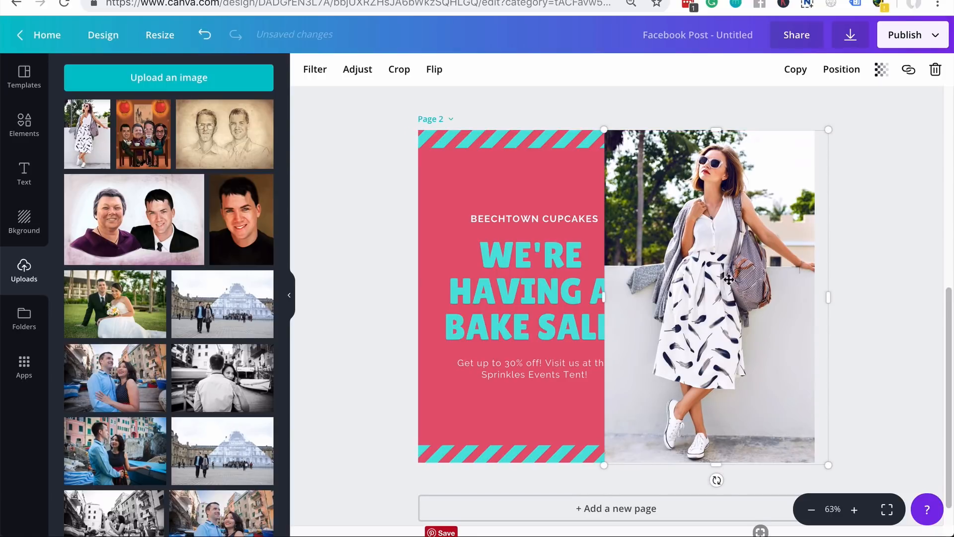
# - Crop the photo's right edge narrower and slide it beside the BAKE SALE! headline
pyautogui.doubleClick(729, 279)
pyautogui.moveTo(837, 472); pyautogui.dragTo(813, 472)
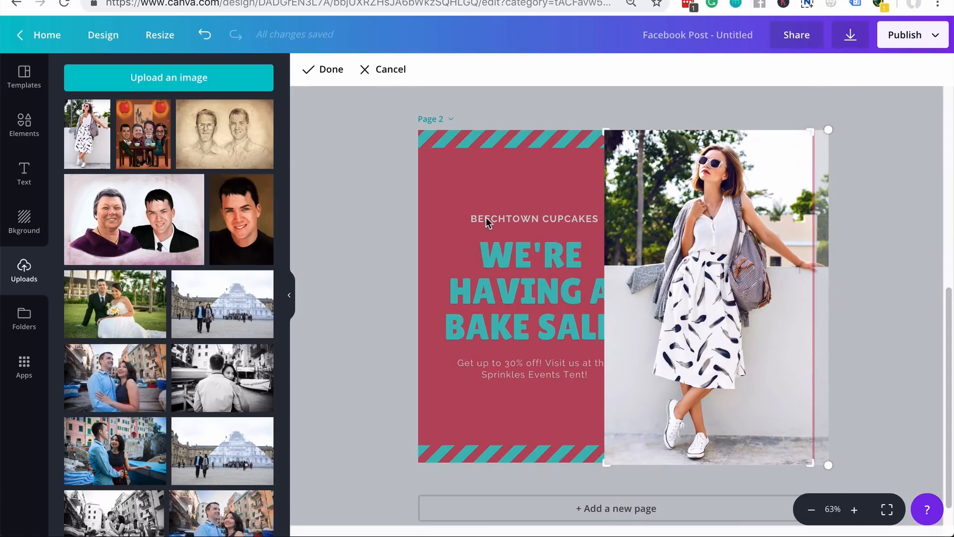
pyautogui.click(313, 69)
pyautogui.moveTo(718, 321); pyautogui.dragTo(731, 323)
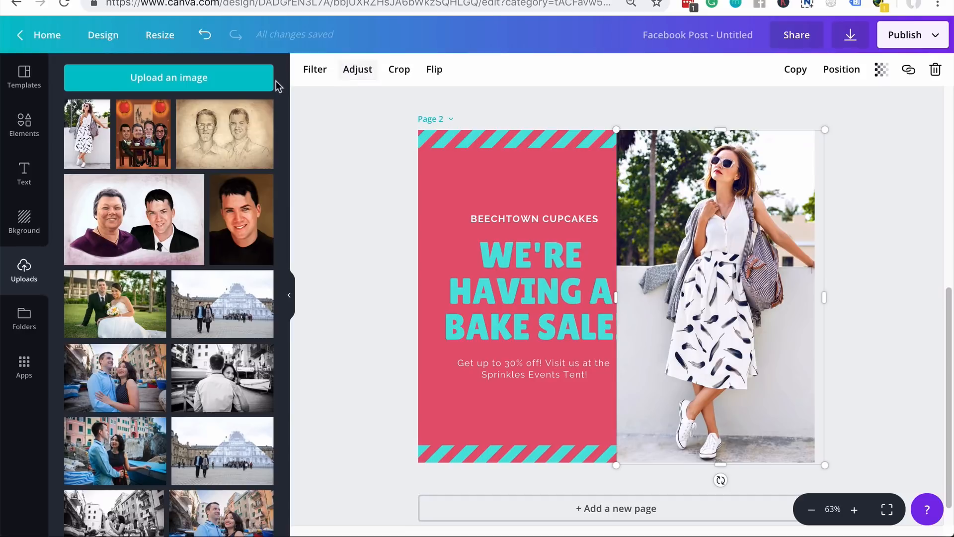
pyautogui.click(315, 75)
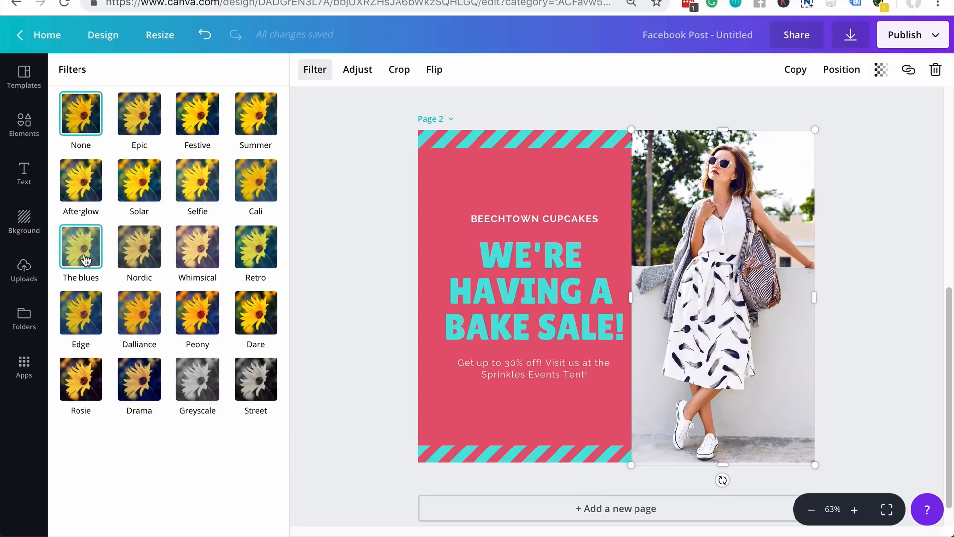
pyautogui.click(86, 260)
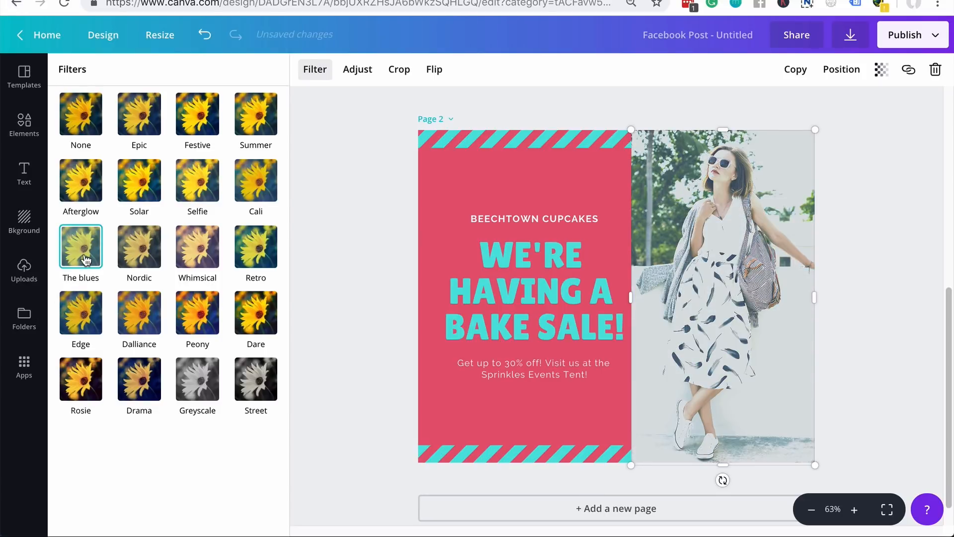
pyautogui.click(84, 129)
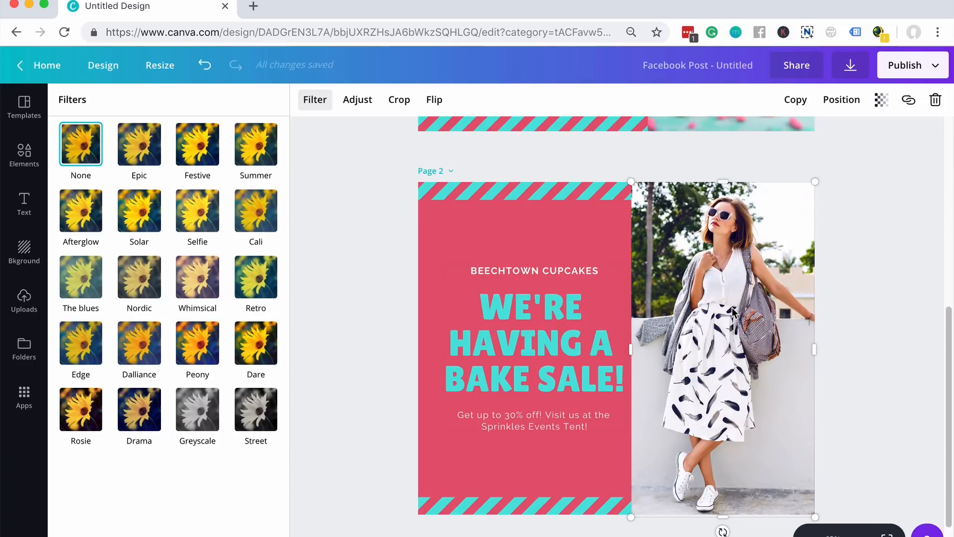
pyautogui.click(873, 284)
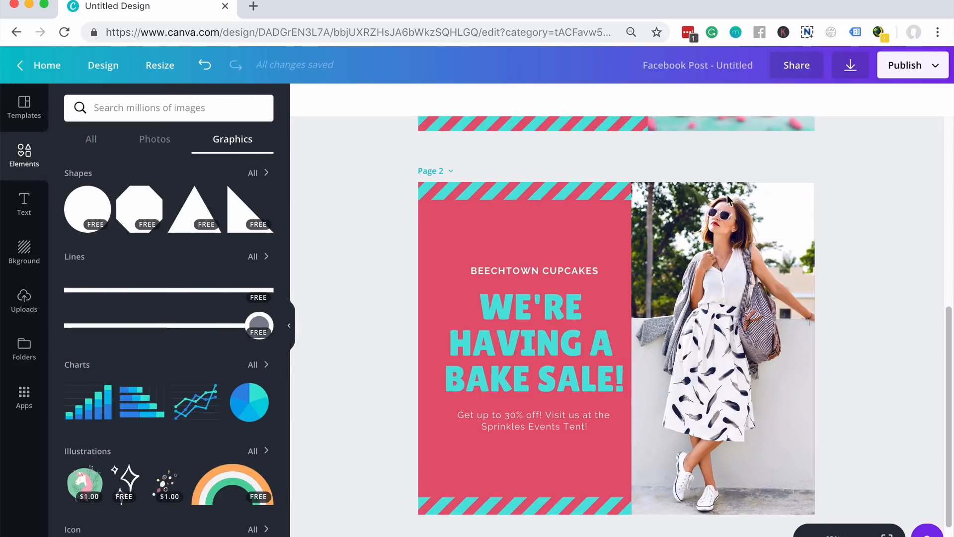
pyautogui.click(751, 227)
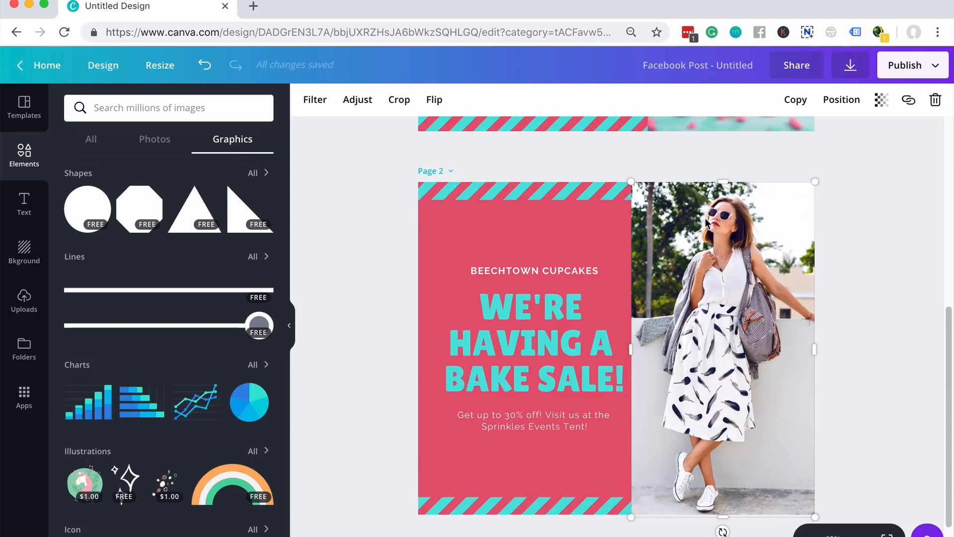
pyautogui.click(849, 101)
pyautogui.click(815, 160)
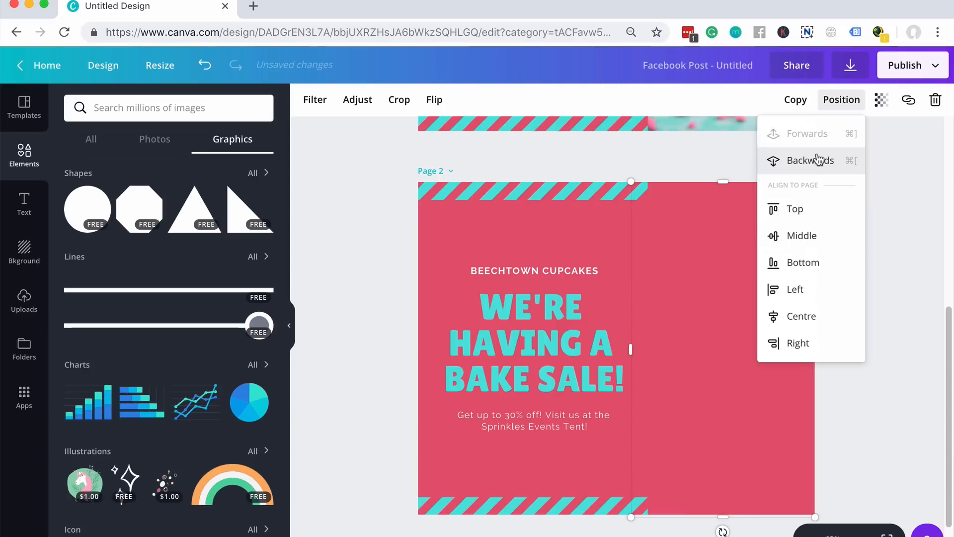
pyautogui.click(932, 203)
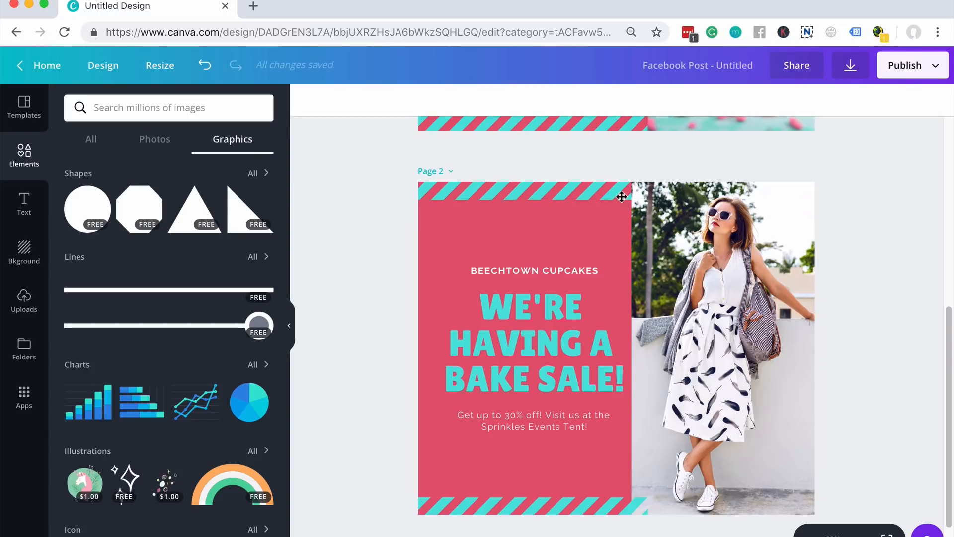
pyautogui.click(748, 286)
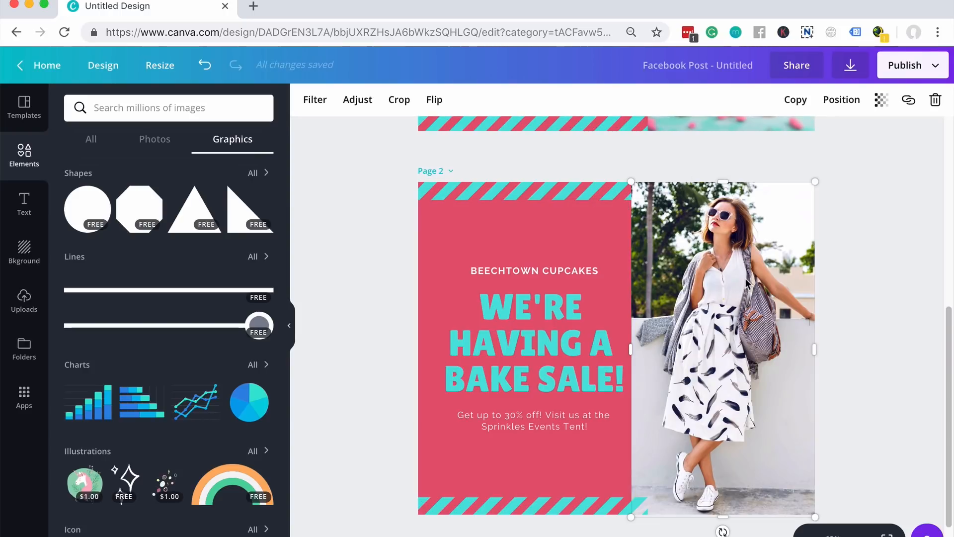
pyautogui.click(842, 100)
pyautogui.click(822, 168)
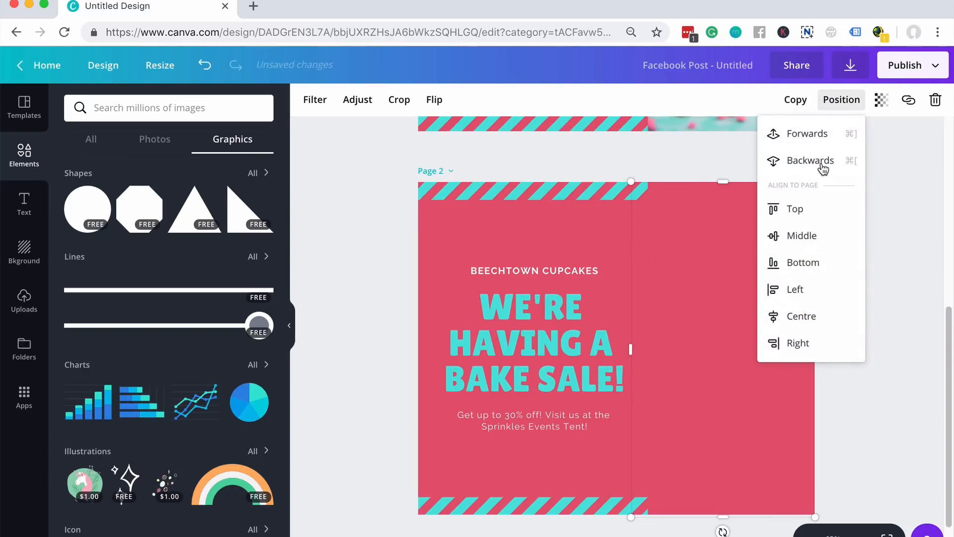
pyautogui.press('Escape')
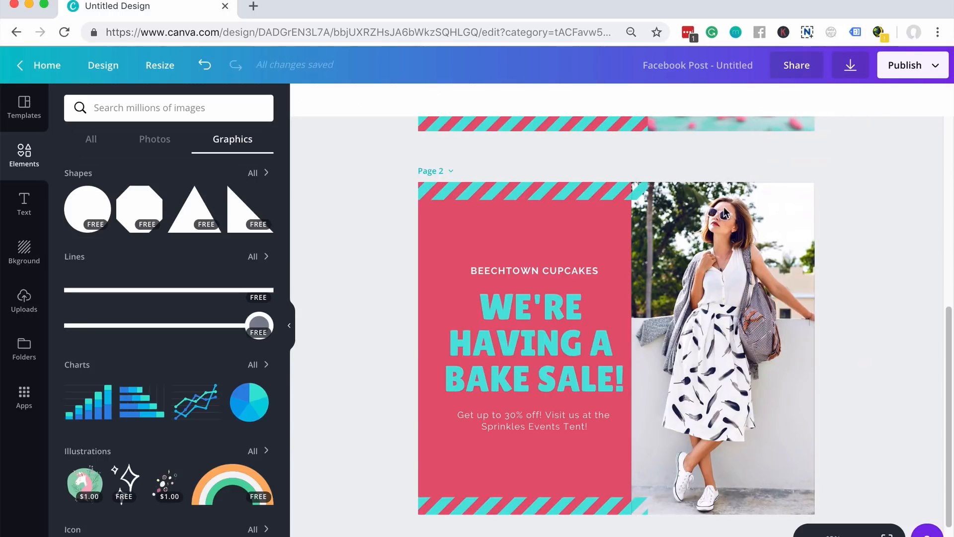
pyautogui.click(715, 267)
pyautogui.click(841, 100)
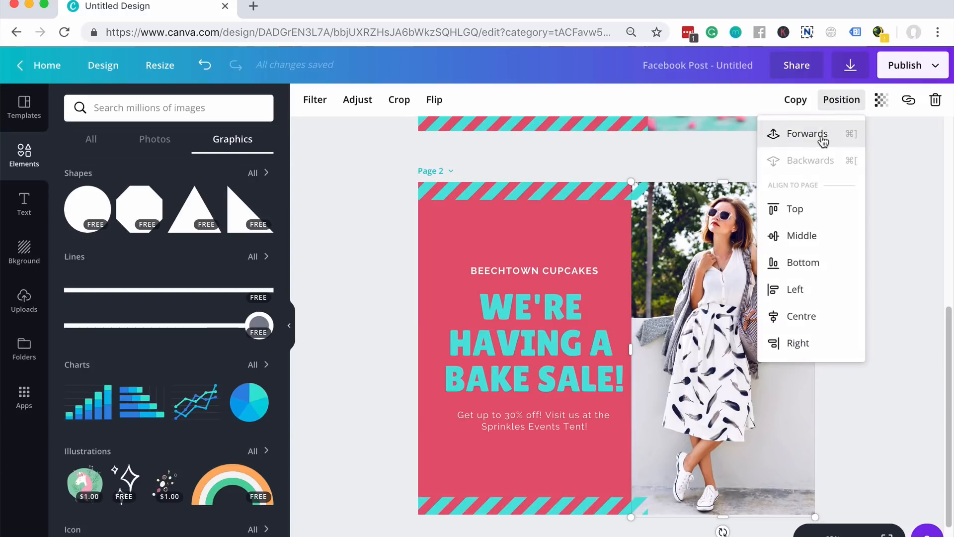
pyautogui.click(822, 138)
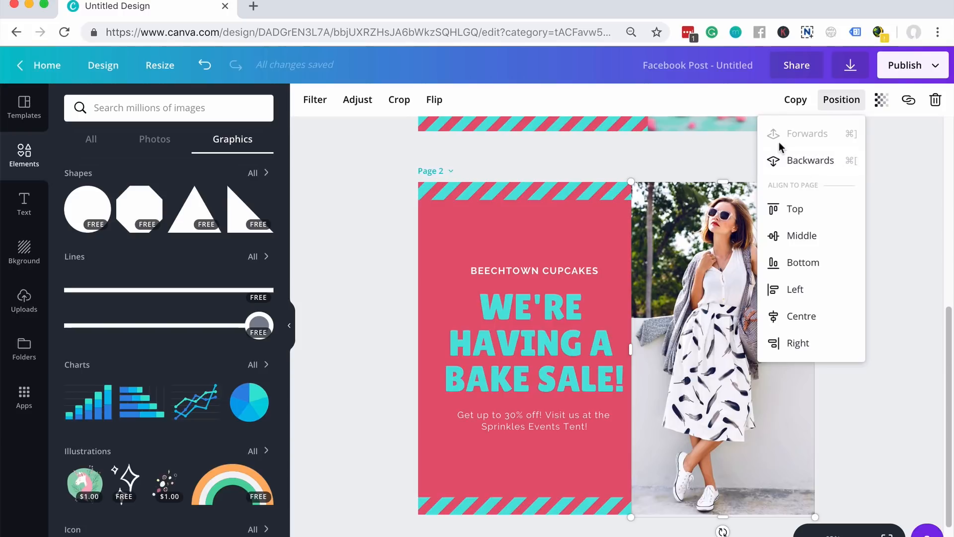
pyautogui.click(399, 267)
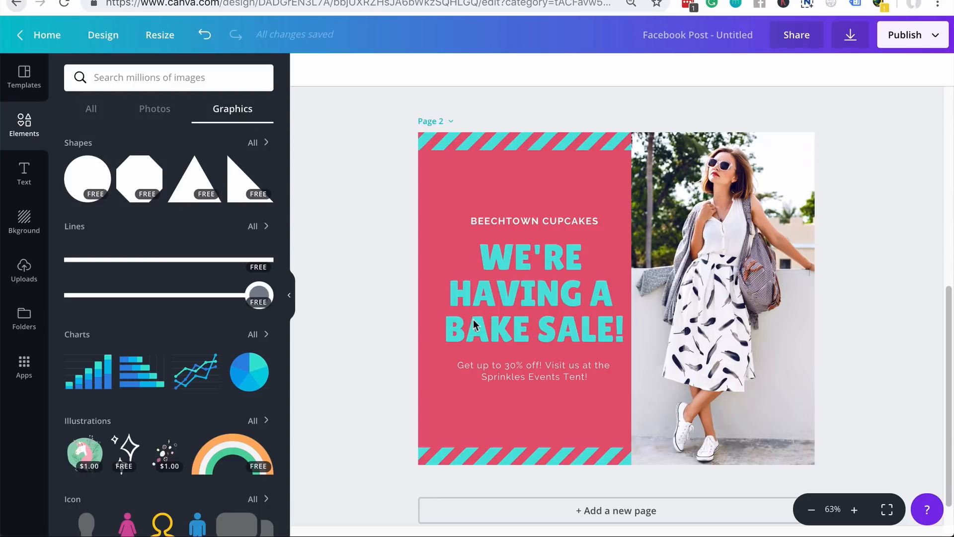
# - Select the headline text group, then the woman's photo
pyautogui.click(517, 260)
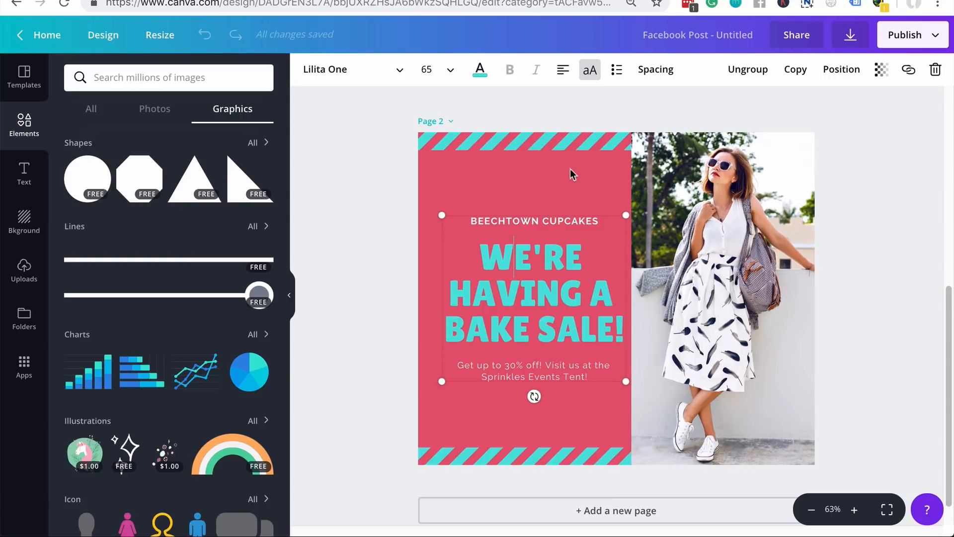
pyautogui.click(730, 203)
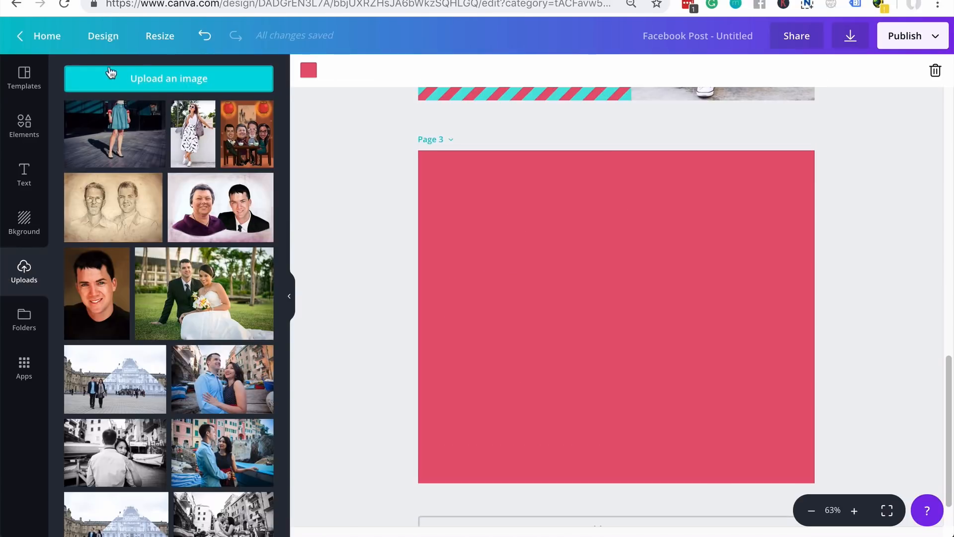
# - Add the blue-skirt photo to page 3 and enlarge it to cover the whole page
pyautogui.click(123, 144)
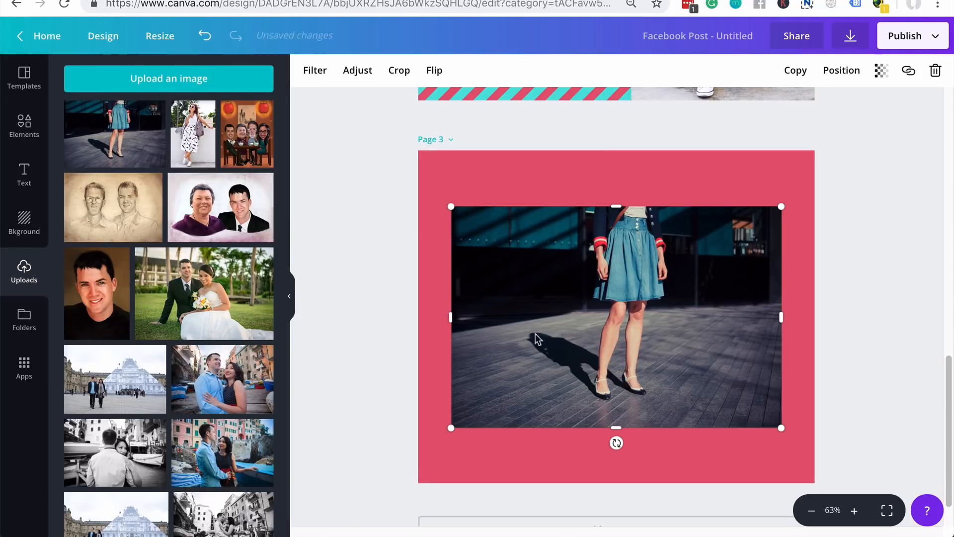
pyautogui.moveTo(655, 356); pyautogui.dragTo(620, 314)
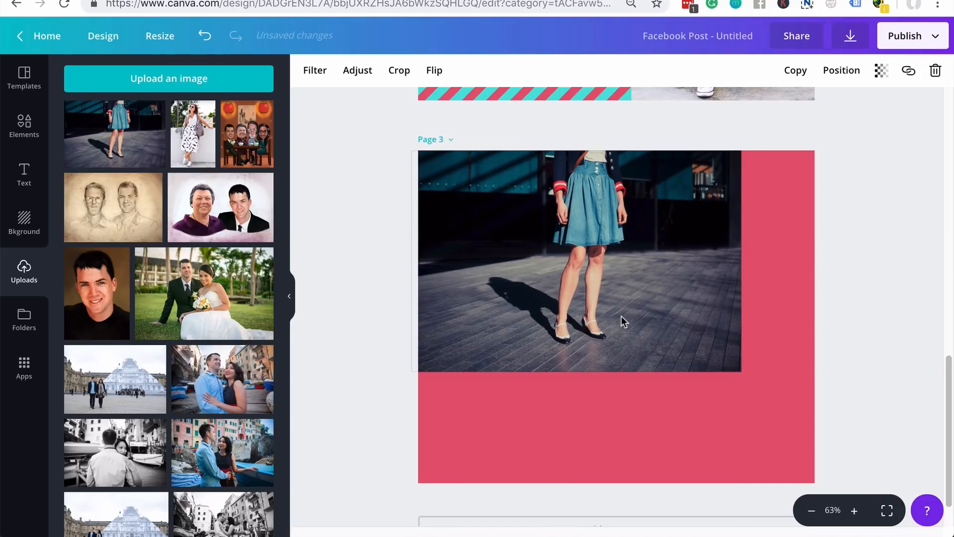
pyautogui.moveTo(758, 390); pyautogui.dragTo(935, 490)
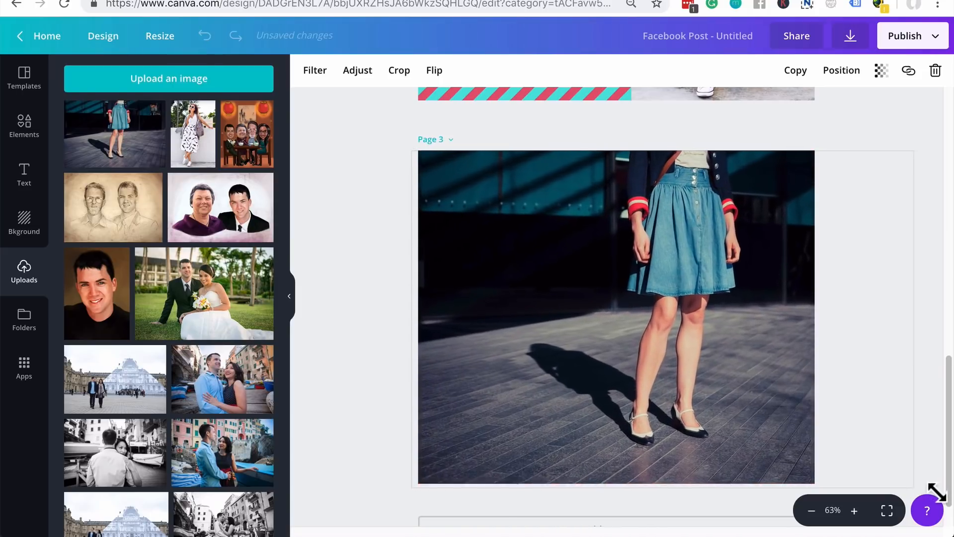
pyautogui.moveTo(702, 387); pyautogui.dragTo(654, 386)
pyautogui.click(680, 131)
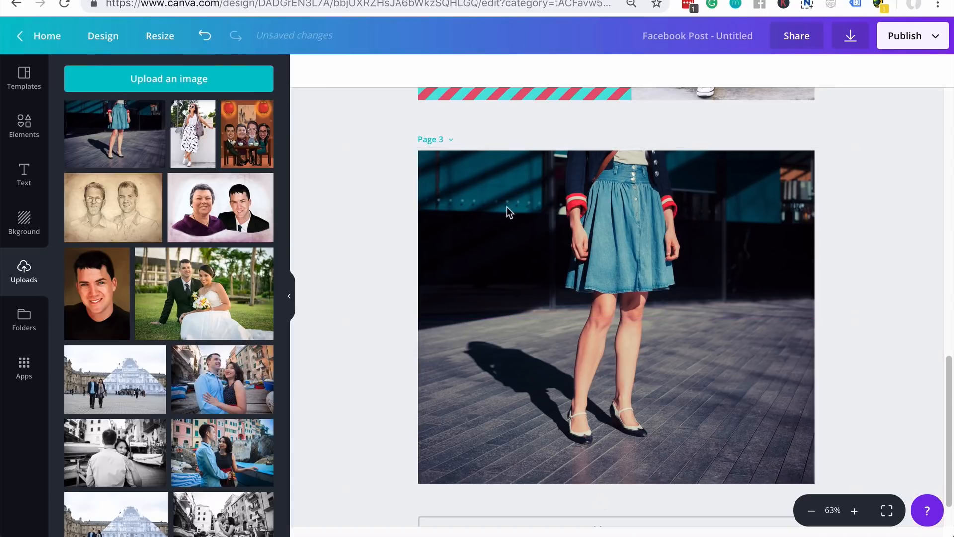
# - Lower the photo's transparency to 57 and tint it with the teal document colour
pyautogui.click(583, 204)
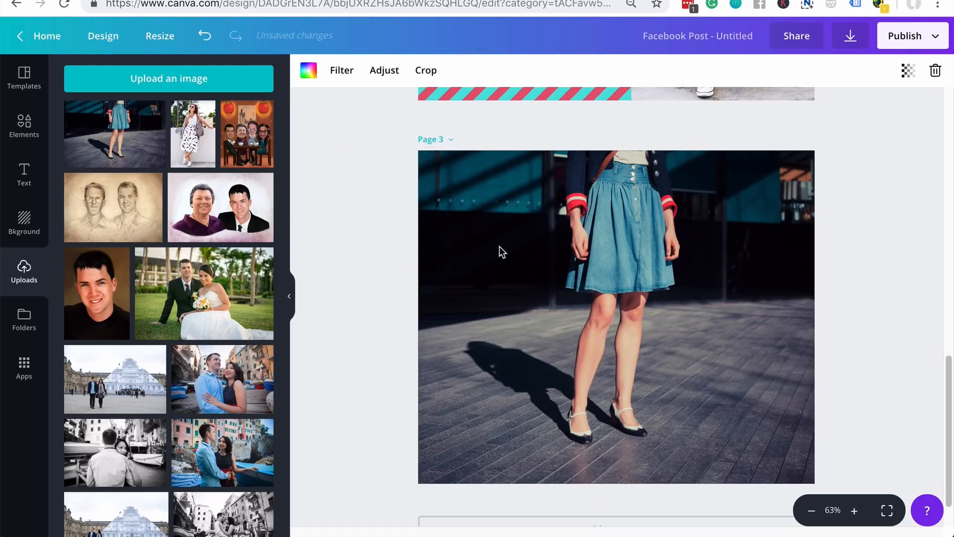
pyautogui.click(907, 72)
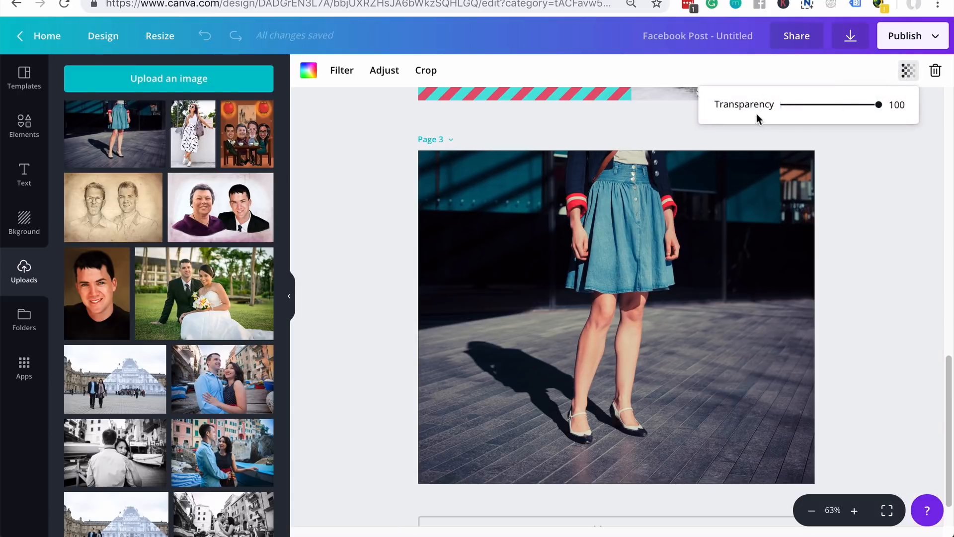
pyautogui.moveTo(879, 105); pyautogui.dragTo(839, 111)
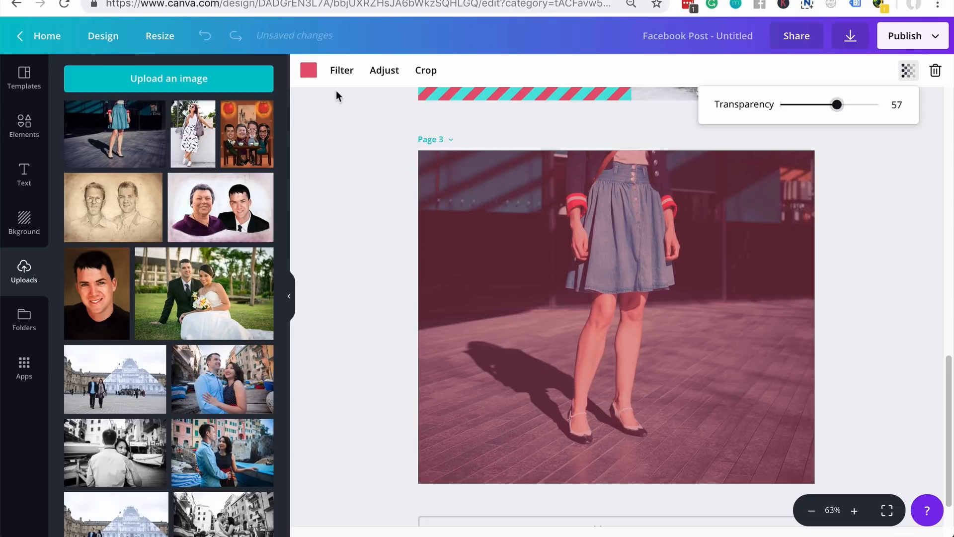
pyautogui.click(308, 75)
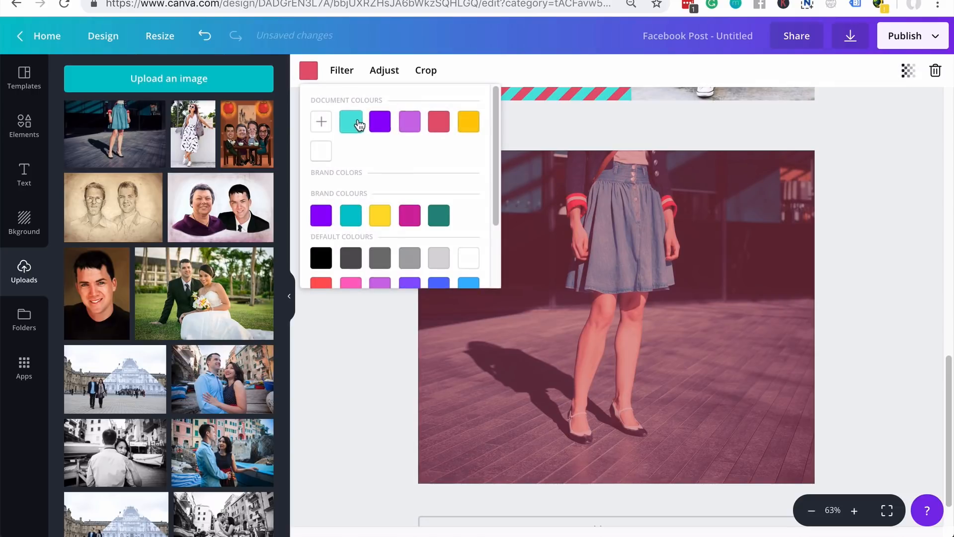
pyautogui.click(351, 125)
pyautogui.click(882, 266)
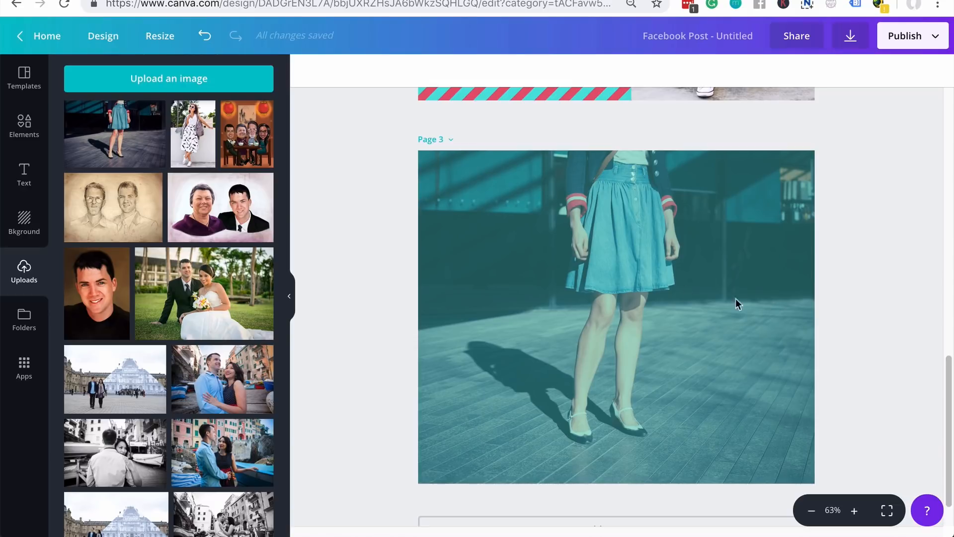
pyautogui.click(24, 171)
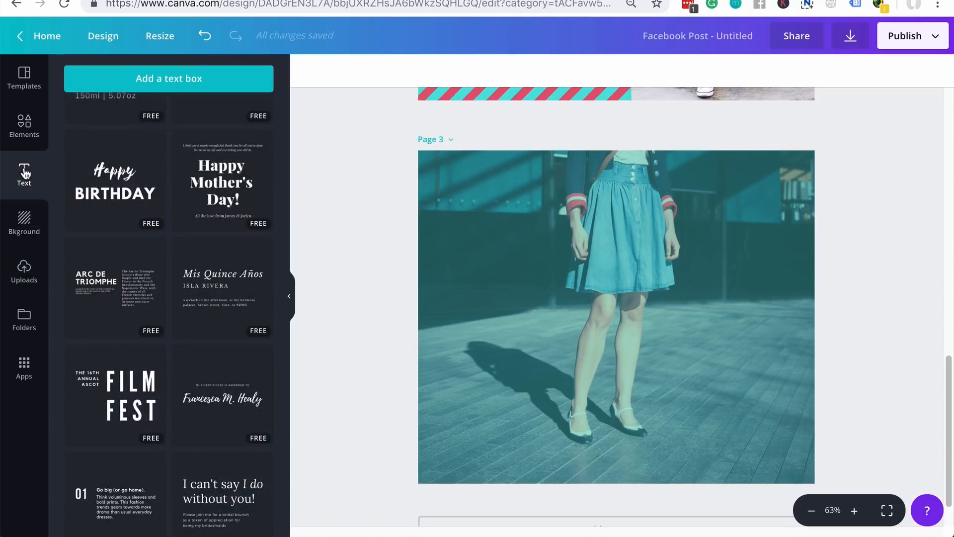
# - Export Page 2 alone as a JPG, saved as Untitled design.jpg
pyautogui.click(24, 124)
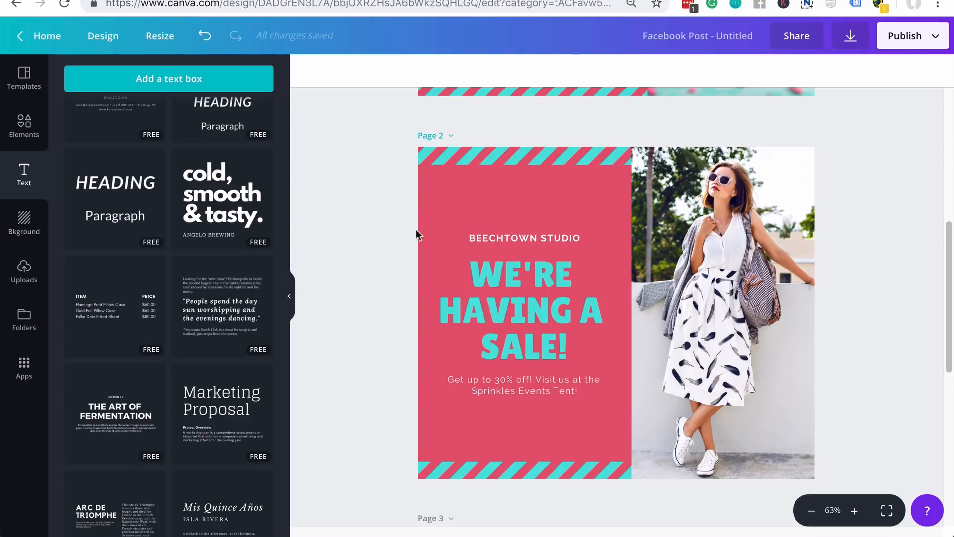
pyautogui.click(851, 38)
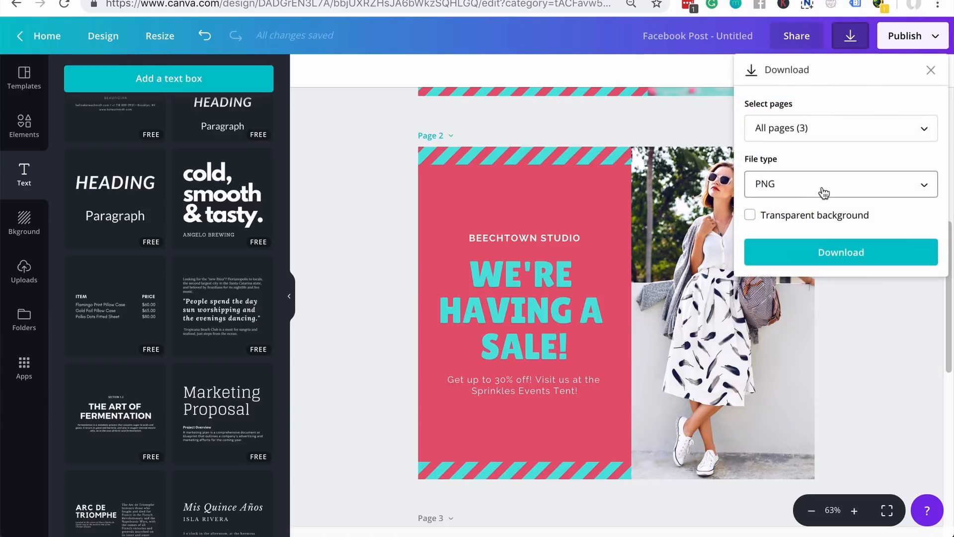
pyautogui.click(789, 183)
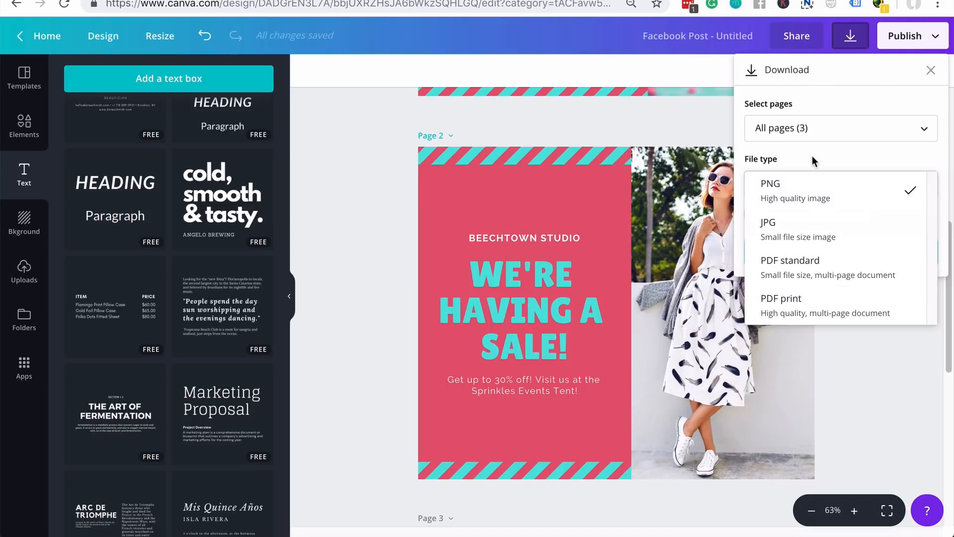
pyautogui.click(849, 241)
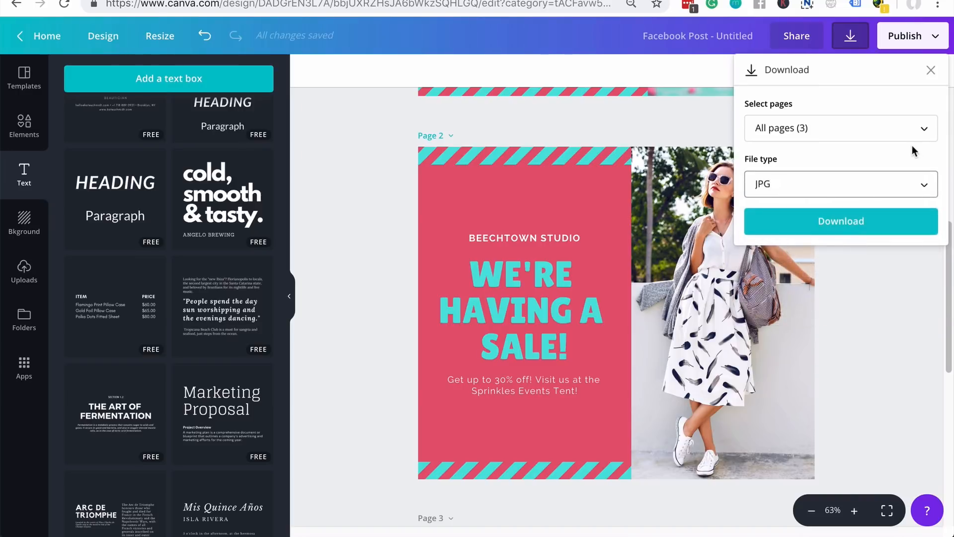
pyautogui.click(928, 131)
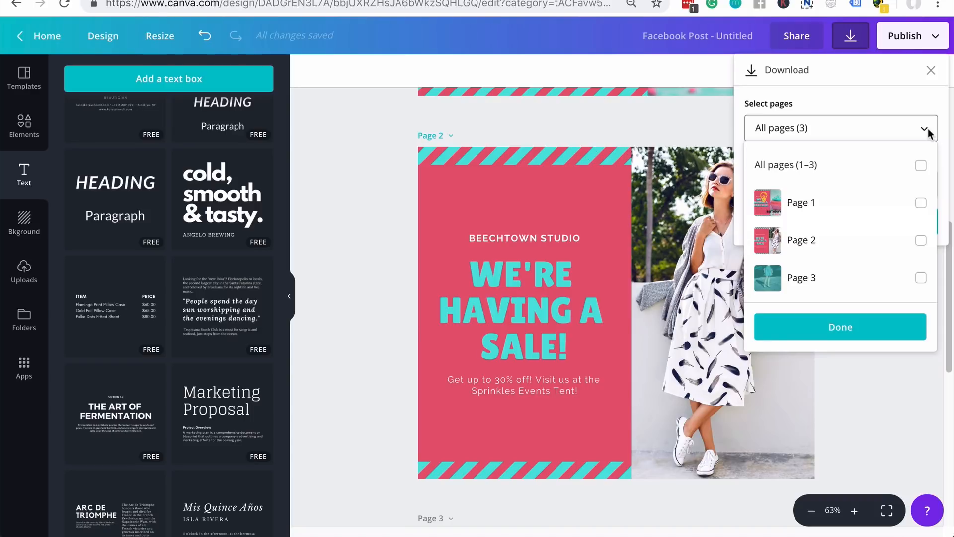
pyautogui.click(921, 167)
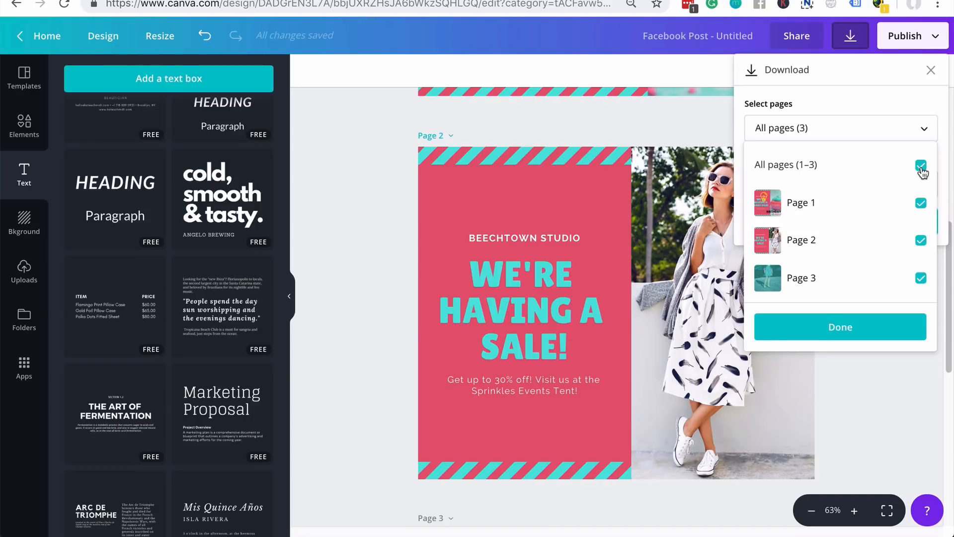
pyautogui.click(921, 166)
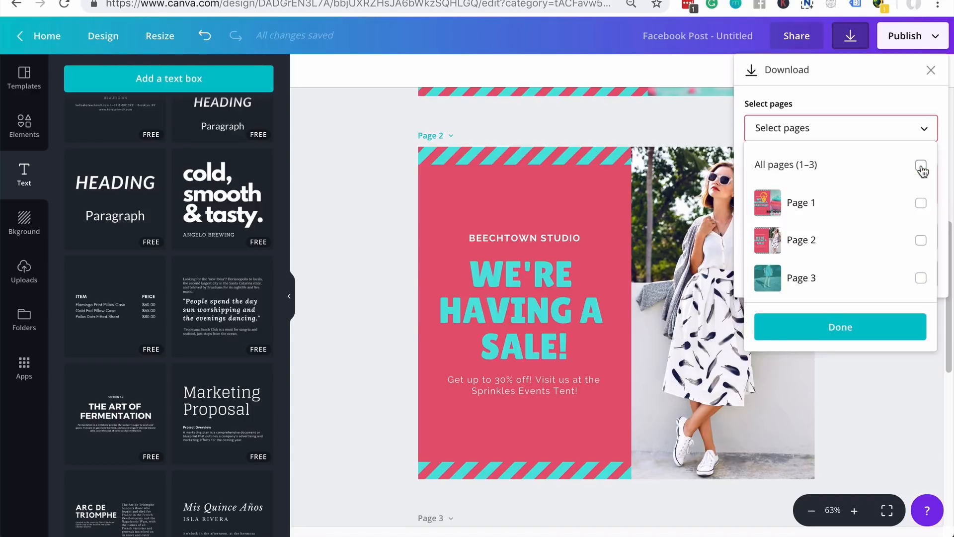
pyautogui.click(920, 241)
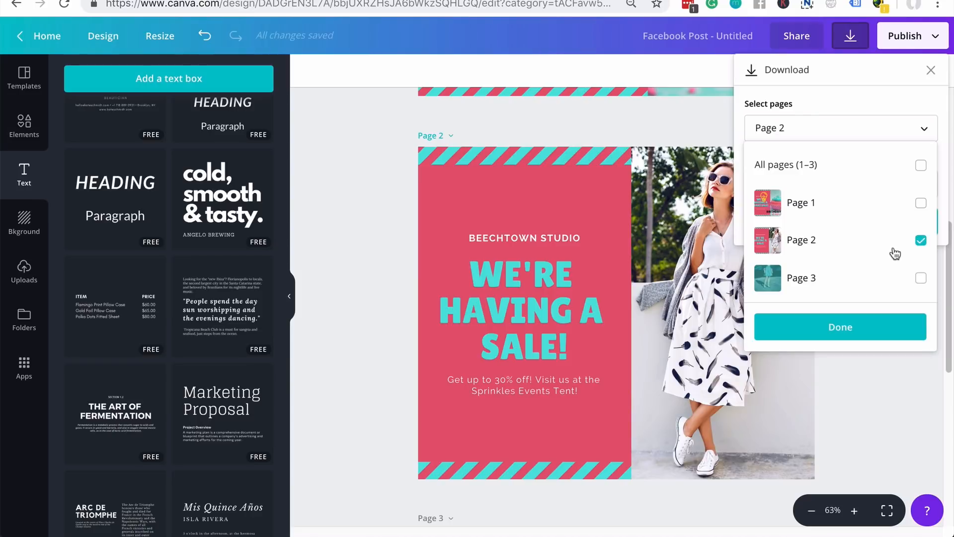
pyautogui.click(842, 327)
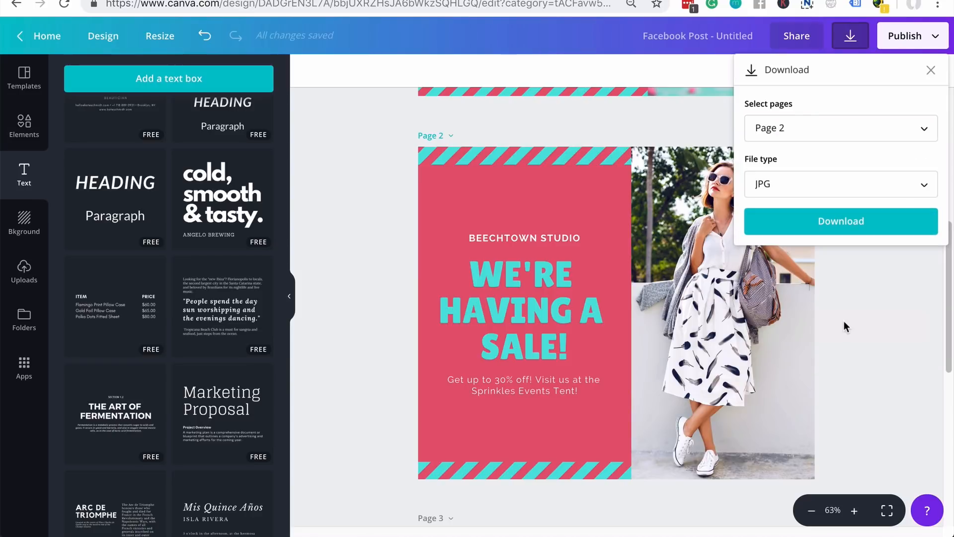
pyautogui.click(860, 217)
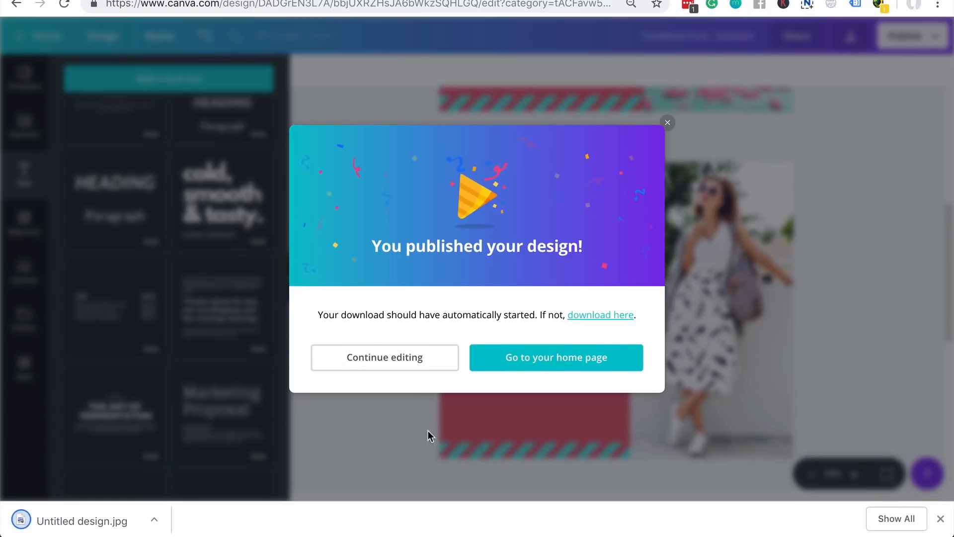
# - Preview the downloaded JPG, close it, and dismiss the 'You published your design!' message
pyautogui.click(88, 521)
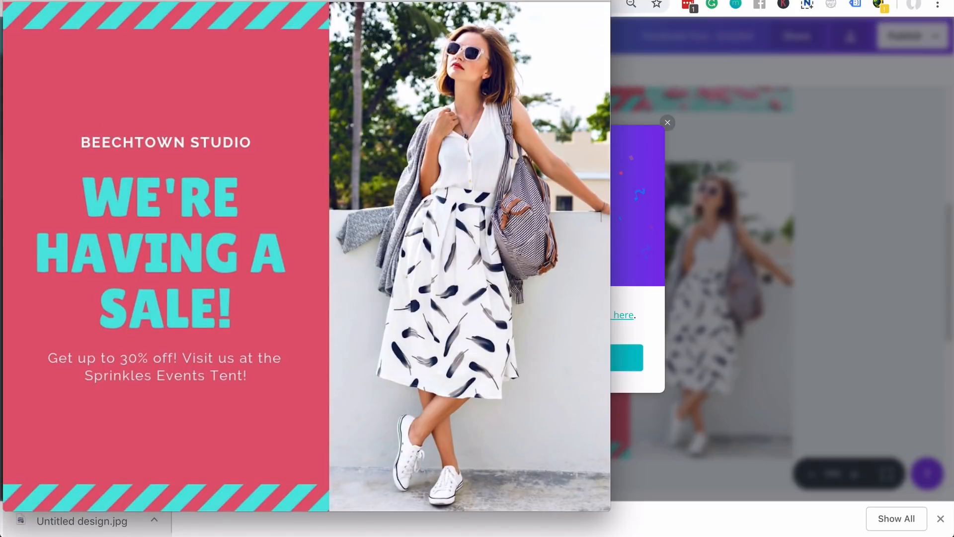
pyautogui.click(616, 122)
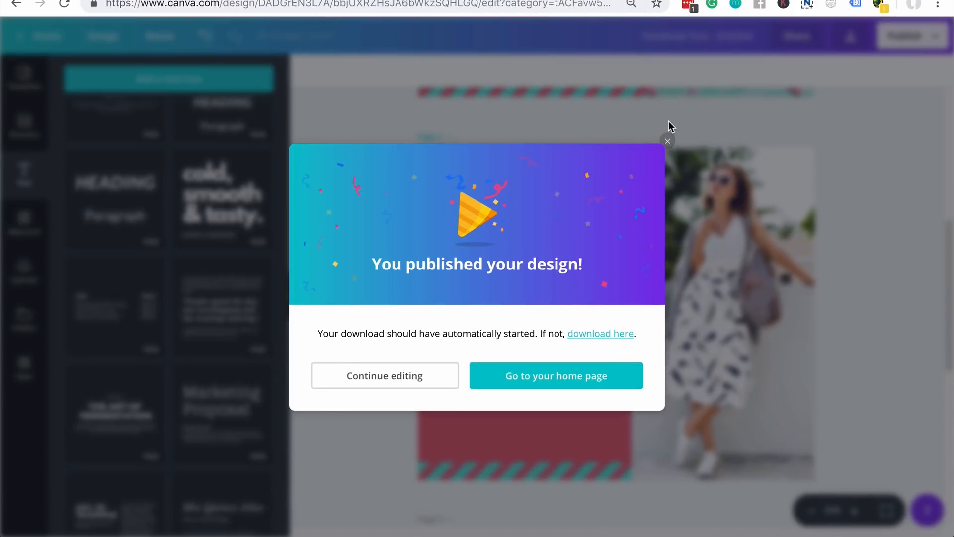
pyautogui.click(668, 142)
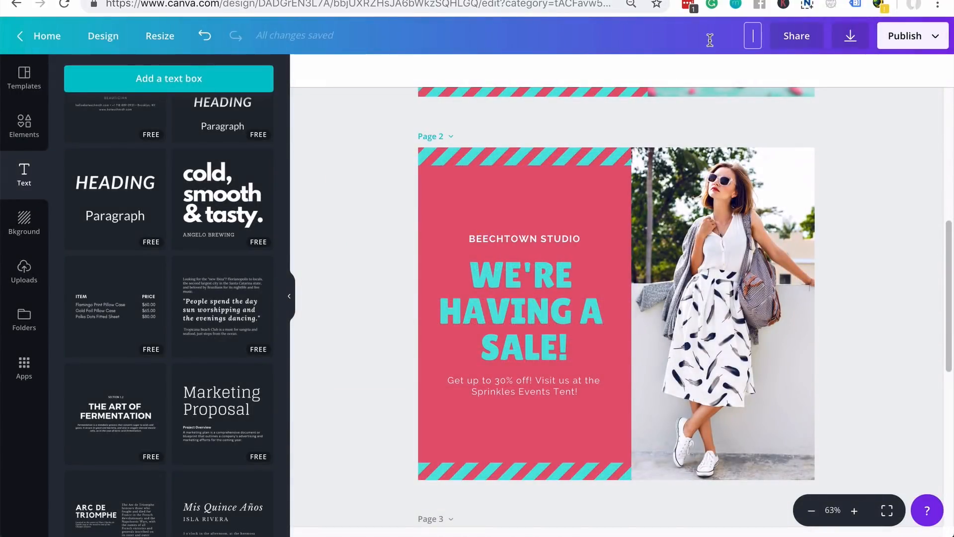
# - Retitle the design 'Sale Facebook Post Dress' and bring up its save options
pyautogui.write('Sale Facebook Post Dre')
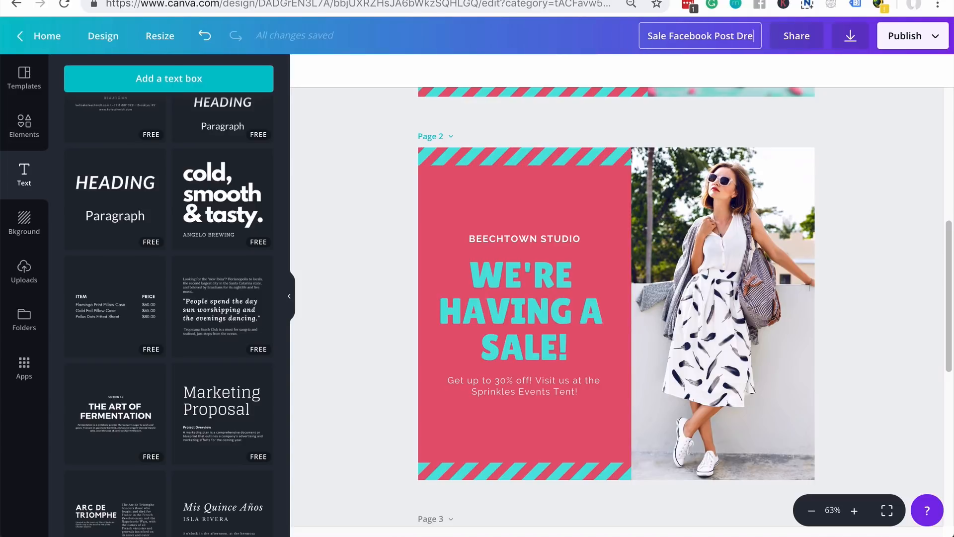
pyautogui.write('ss')
pyautogui.press('Return')
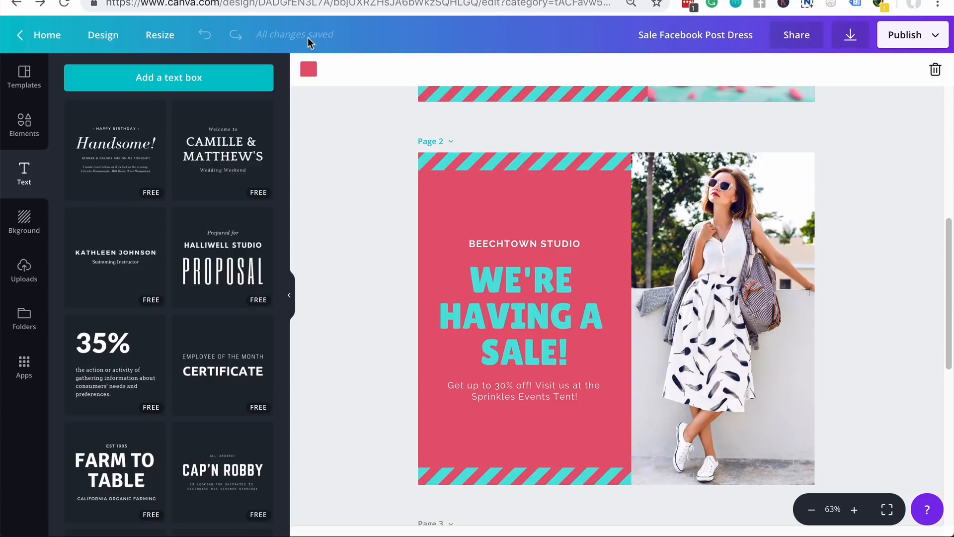
pyautogui.scroll(4, 713, 351)
pyautogui.scroll(-6, 714, 352)
pyautogui.scroll(5, 714, 353)
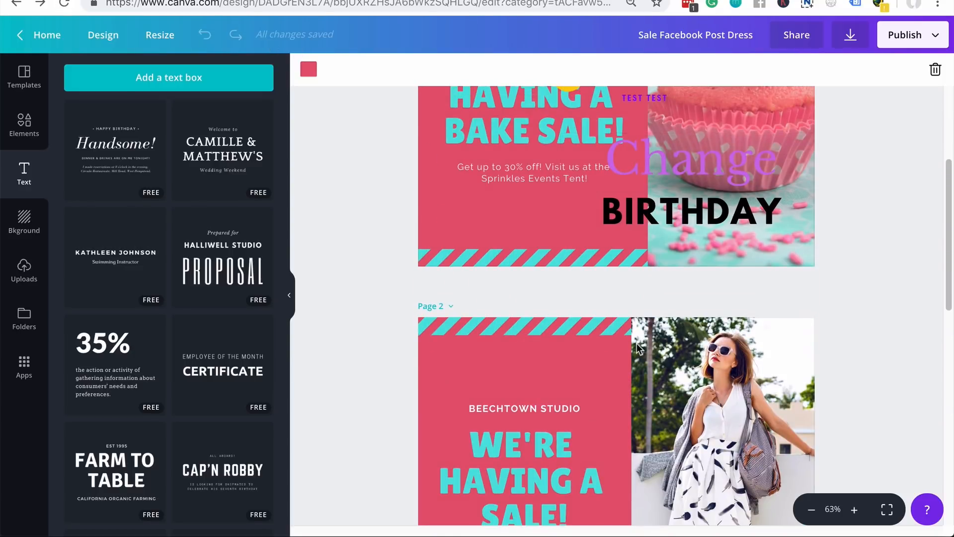
pyautogui.click(104, 49)
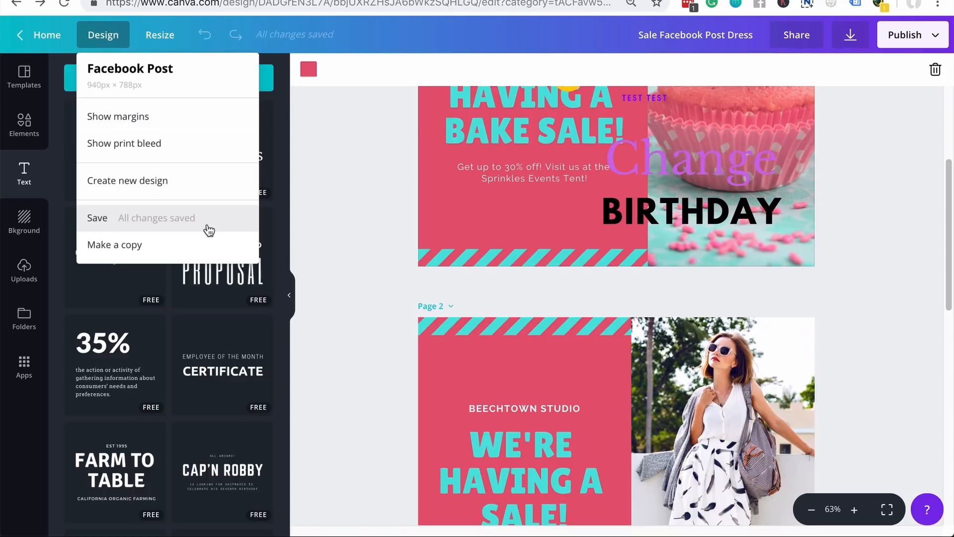
# - Save the design, go Home, and reopen Sale Facebook Post Dress from Your Designs
pyautogui.click(209, 229)
pyautogui.click(45, 34)
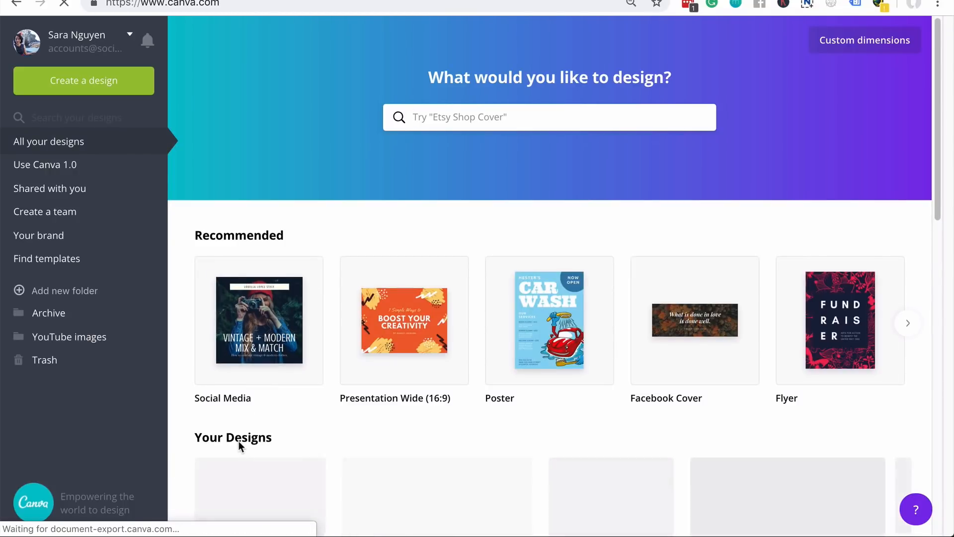
pyautogui.scroll(-3, 285, 327)
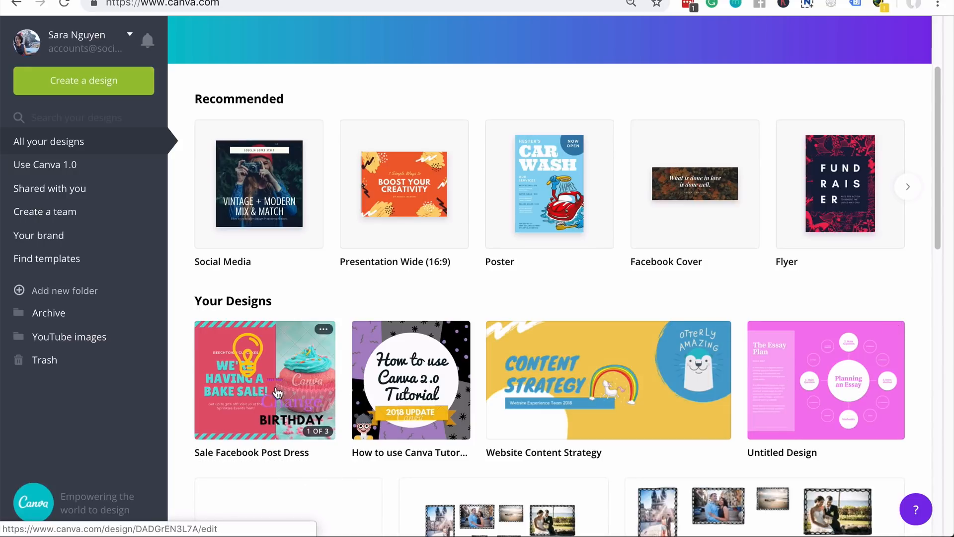
pyautogui.click(328, 389)
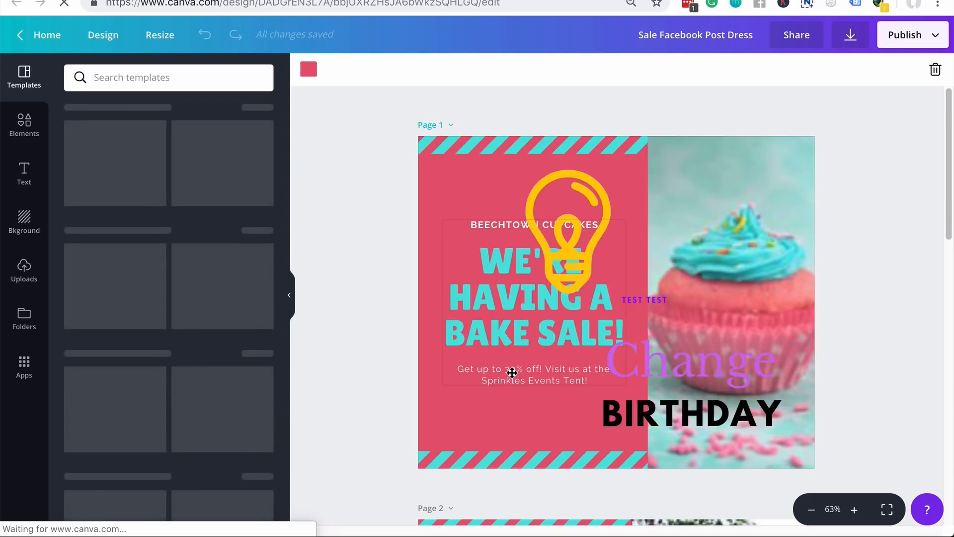
pyautogui.scroll(-8, 354, 405)
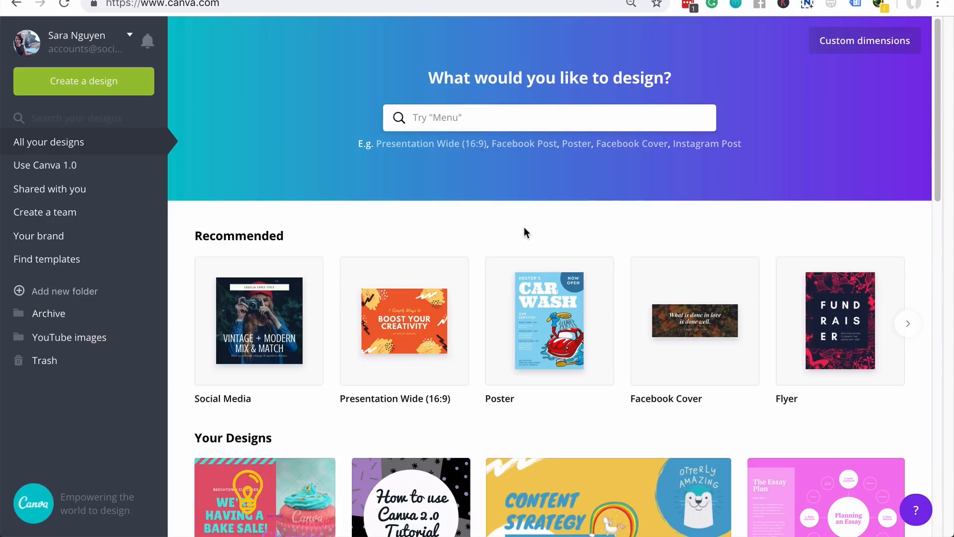
# - Create a new Poster using the 'Unite for Love on May 17' template
pyautogui.click(497, 118)
pyautogui.click(335, 114)
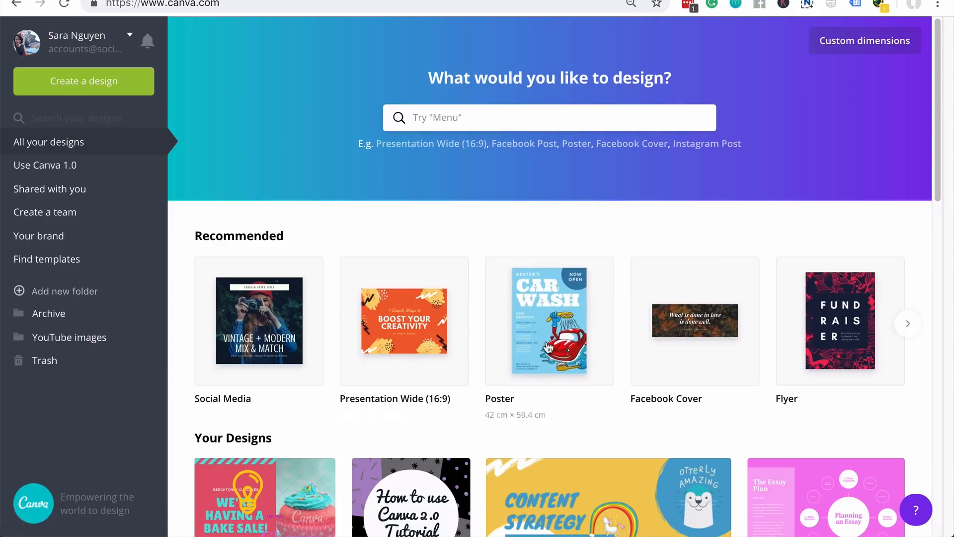
pyautogui.click(549, 340)
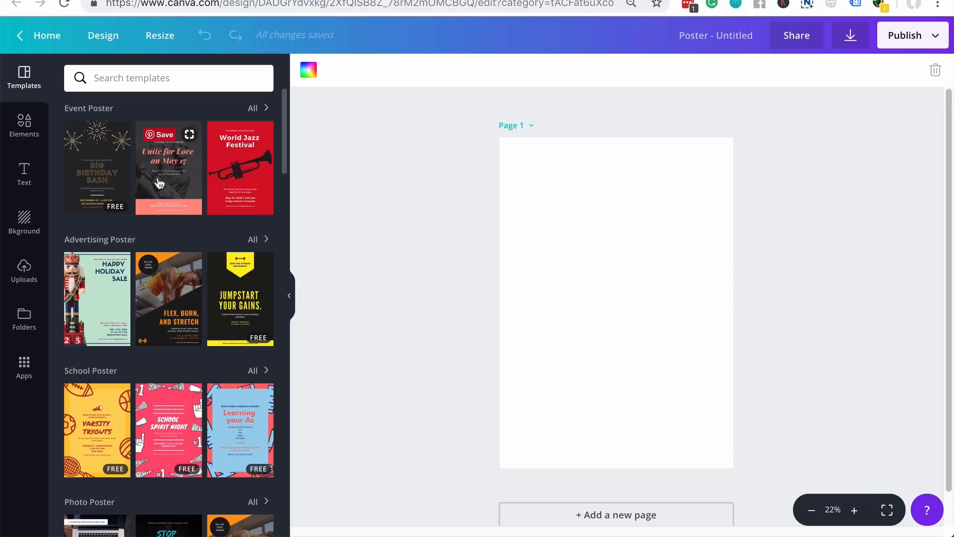
pyautogui.click(199, 174)
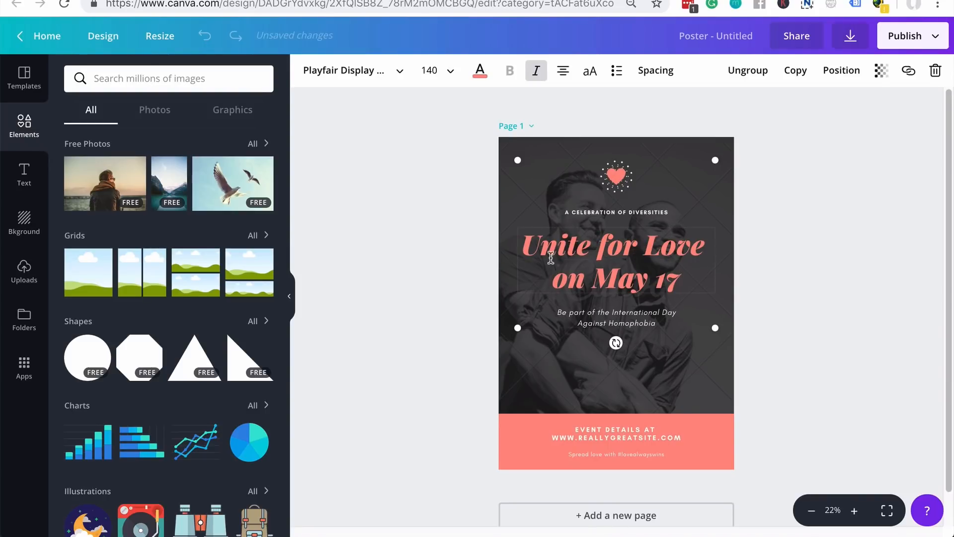
# - Replace the poster's main title with 'Change text'
pyautogui.doubleClick(527, 243)
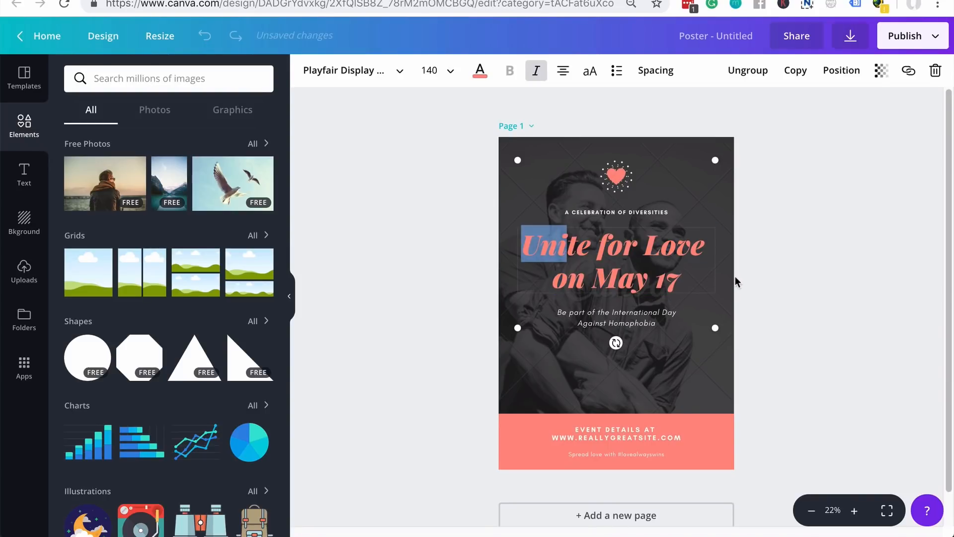
pyautogui.hotkey('ctrl', 'a')
pyautogui.write('Change text')
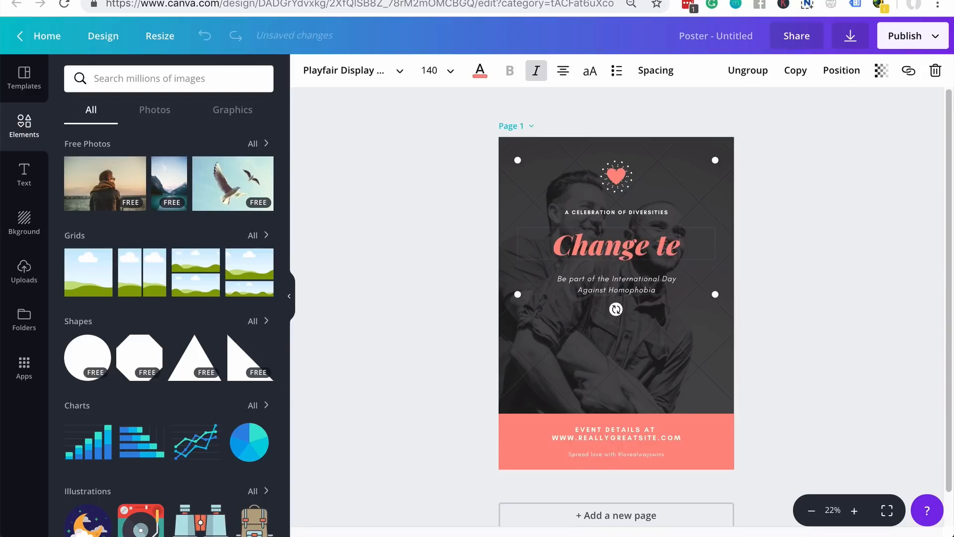
pyautogui.click(397, 396)
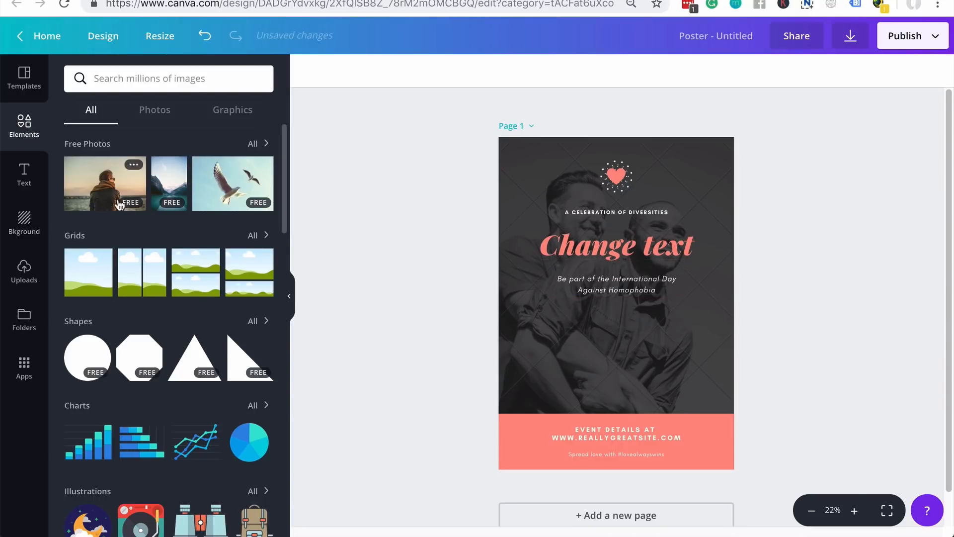
# - Swap the background photo for the first free photo, enlarged across the poster's top
pyautogui.click(565, 362)
pyautogui.press('Delete')
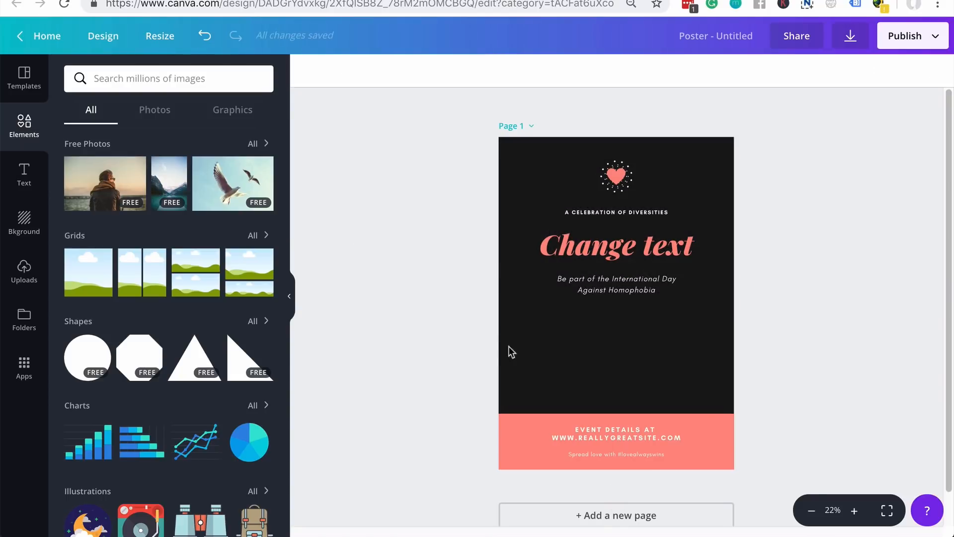
pyautogui.click(103, 190)
pyautogui.moveTo(526, 279); pyautogui.dragTo(480, 213)
pyautogui.moveTo(616, 243); pyautogui.dragTo(873, 452)
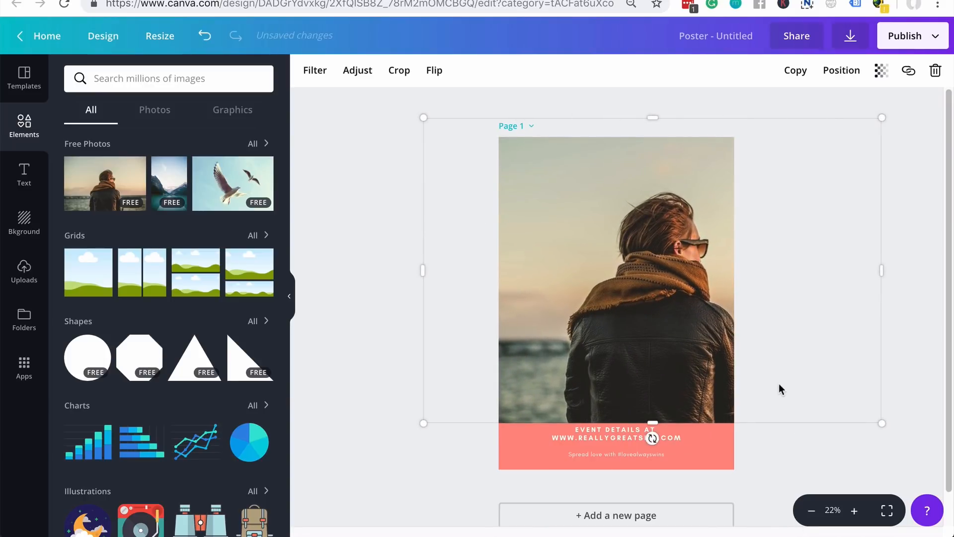
pyautogui.moveTo(644, 323); pyautogui.dragTo(599, 315)
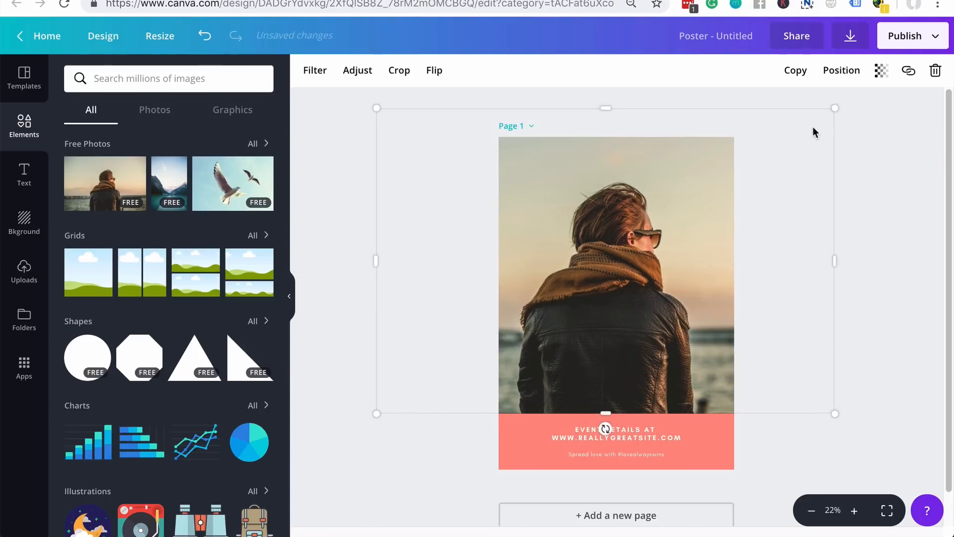
# - Send the photo behind the text and fade it to transparency 19
pyautogui.click(845, 68)
pyautogui.click(830, 130)
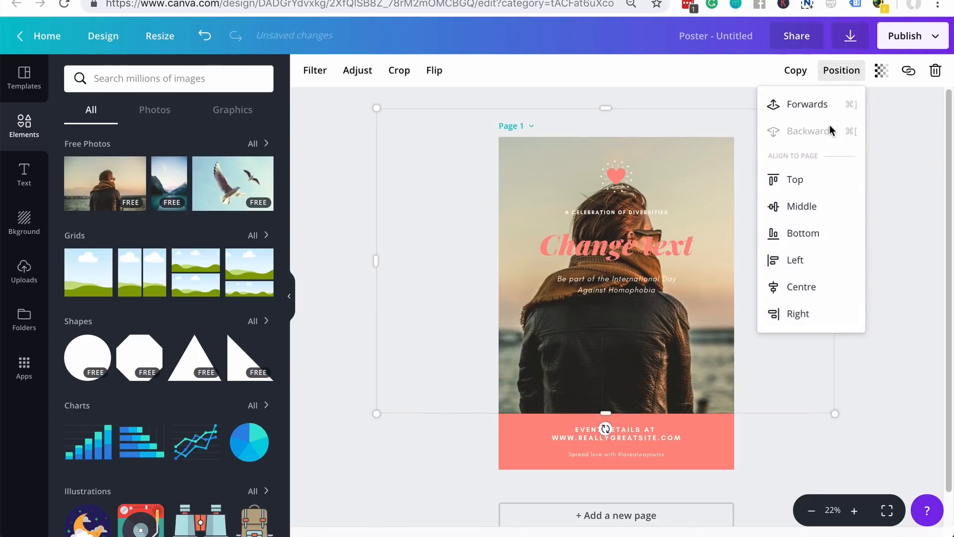
pyautogui.click(479, 373)
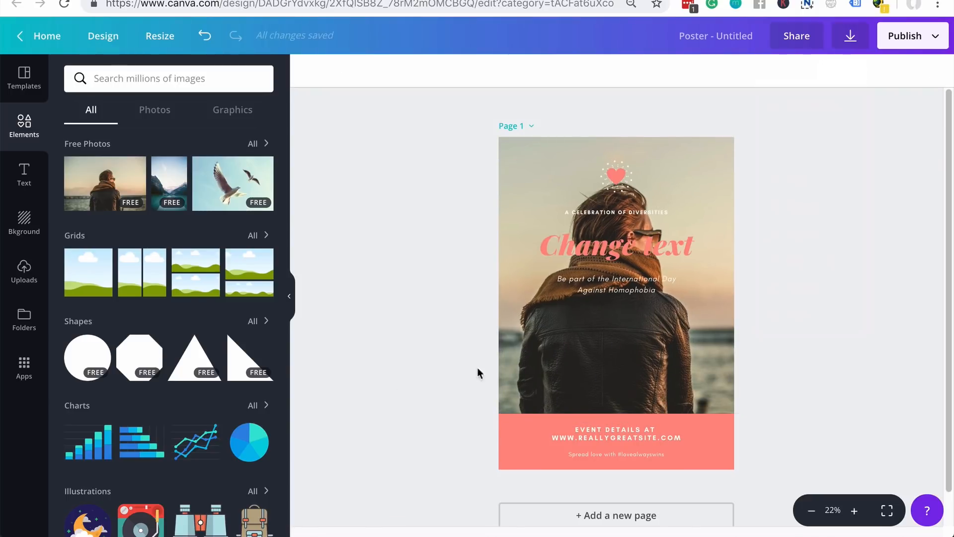
pyautogui.click(882, 70)
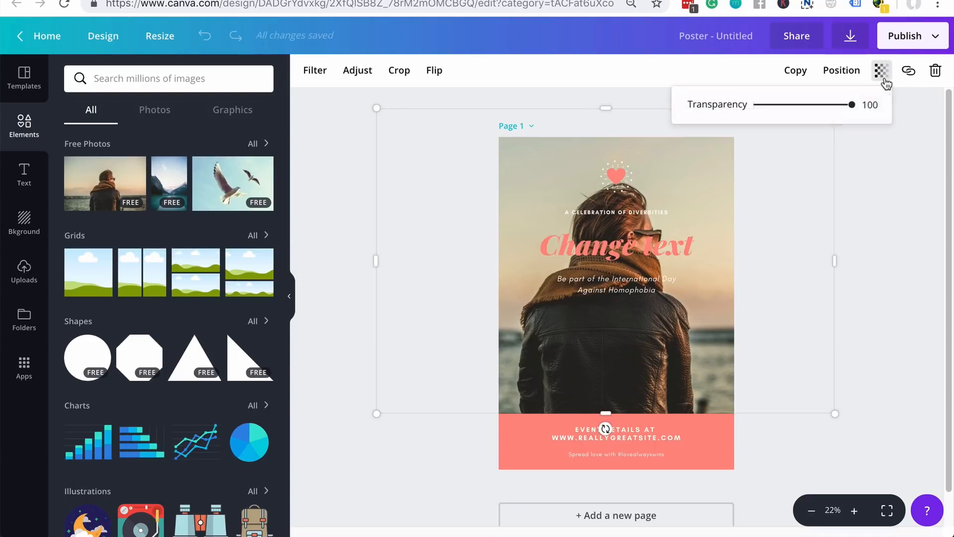
pyautogui.moveTo(851, 112); pyautogui.dragTo(771, 118)
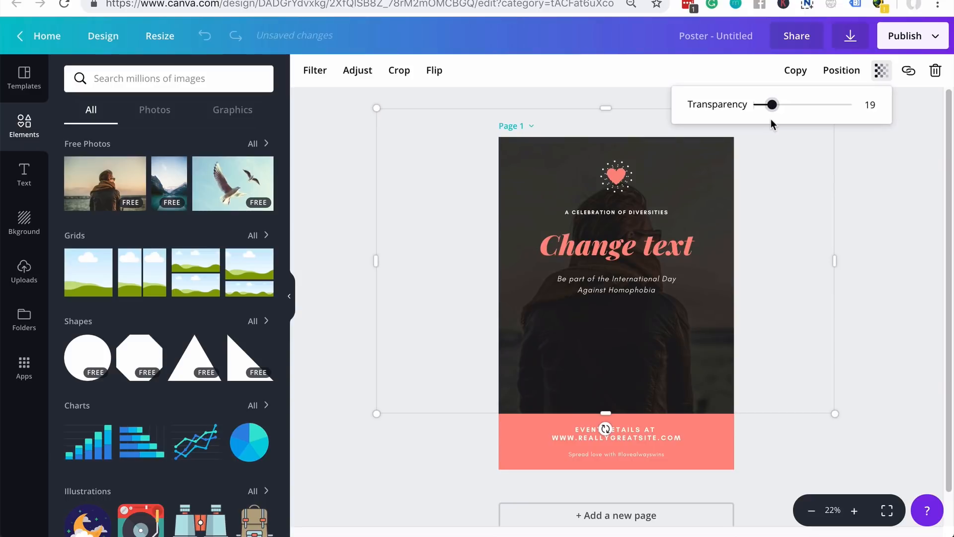
pyautogui.click(850, 442)
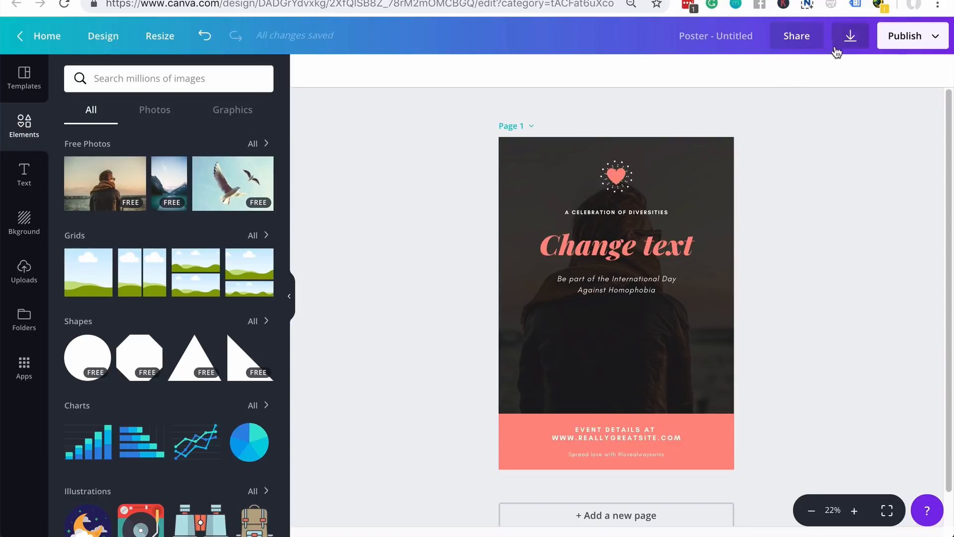
# - Order 3 printed A3 copies with free Standard delivery, totalling $18.42
pyautogui.click(851, 37)
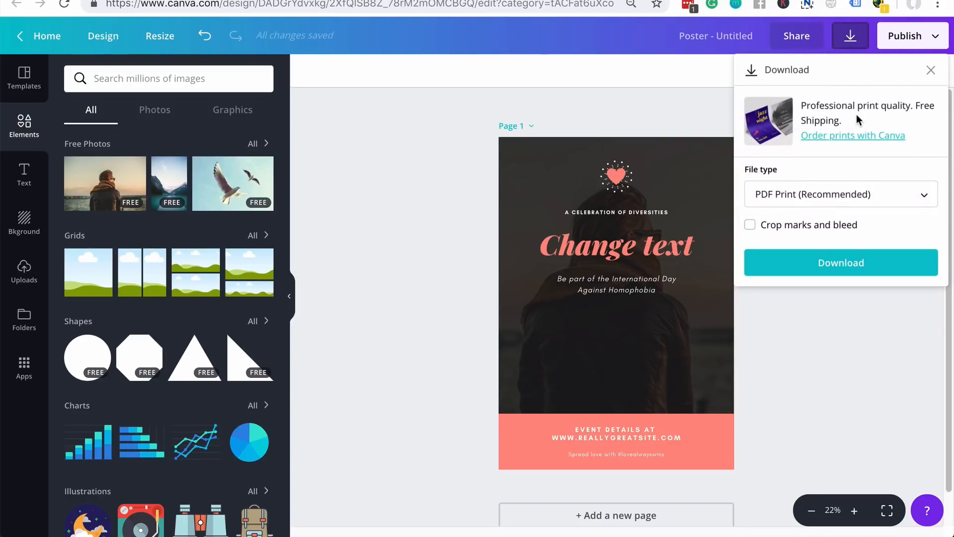
pyautogui.click(863, 143)
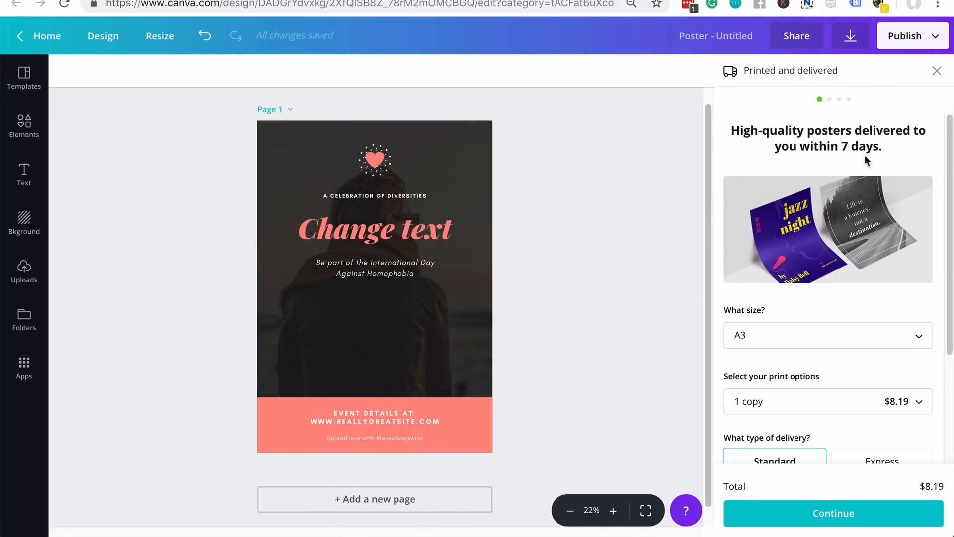
pyautogui.scroll(-3, 774, 299)
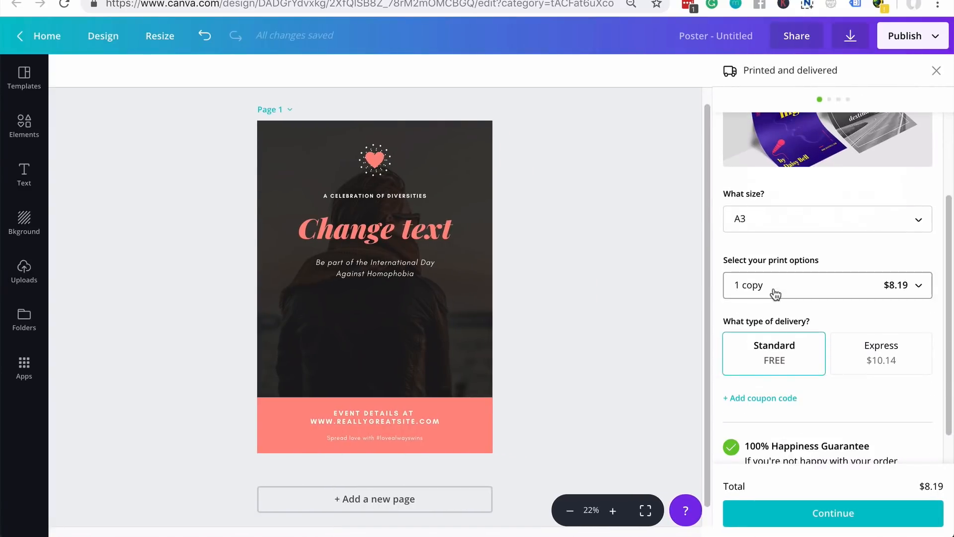
pyautogui.click(815, 286)
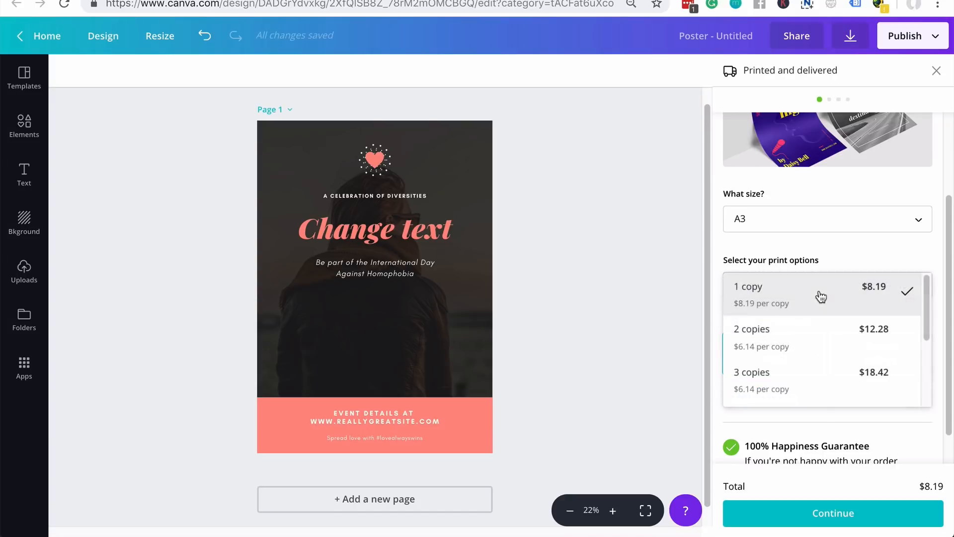
pyautogui.click(837, 374)
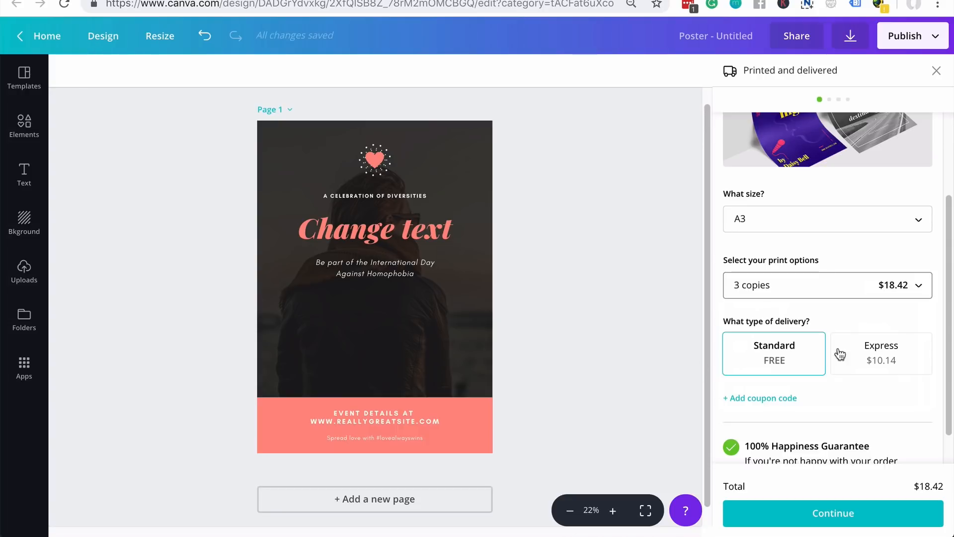
pyautogui.scroll(-1, 902, 370)
pyautogui.scroll(3, 900, 373)
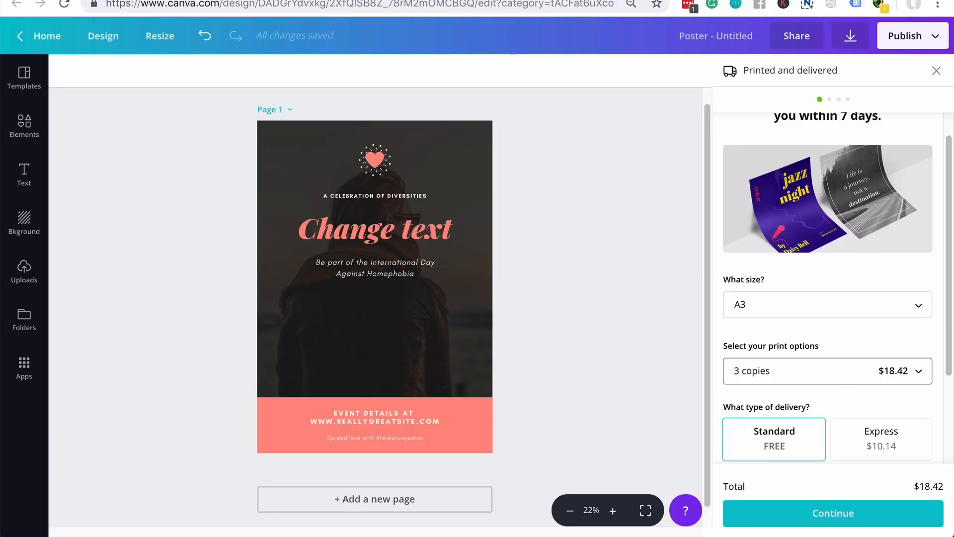
# - Export the poster as PDF Print with crop marks and bleed to Untitled design.pdf
pyautogui.click(913, 39)
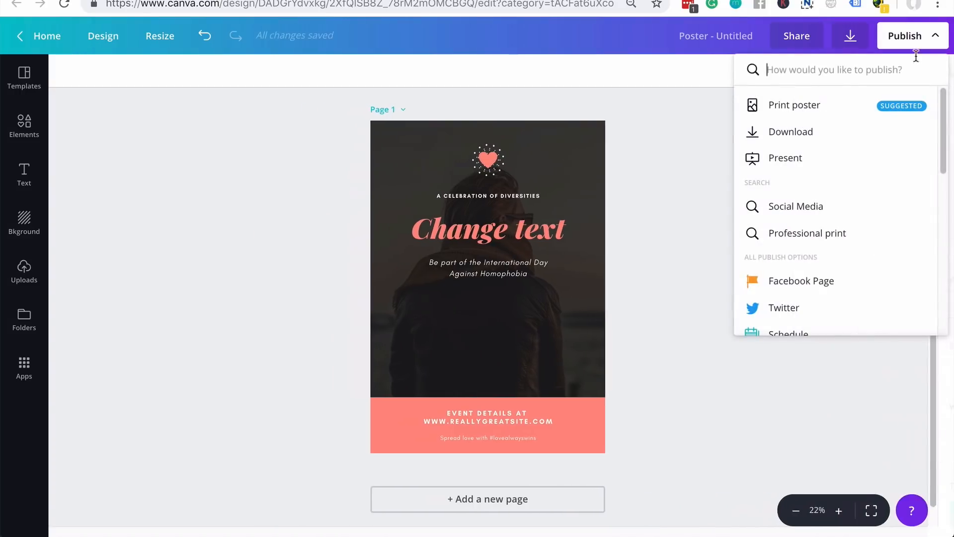
pyautogui.click(851, 43)
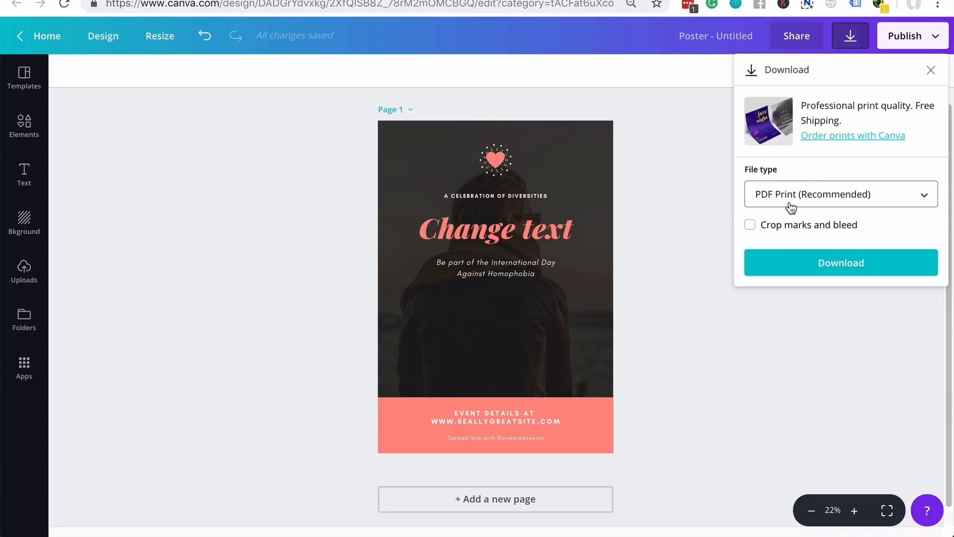
pyautogui.click(933, 197)
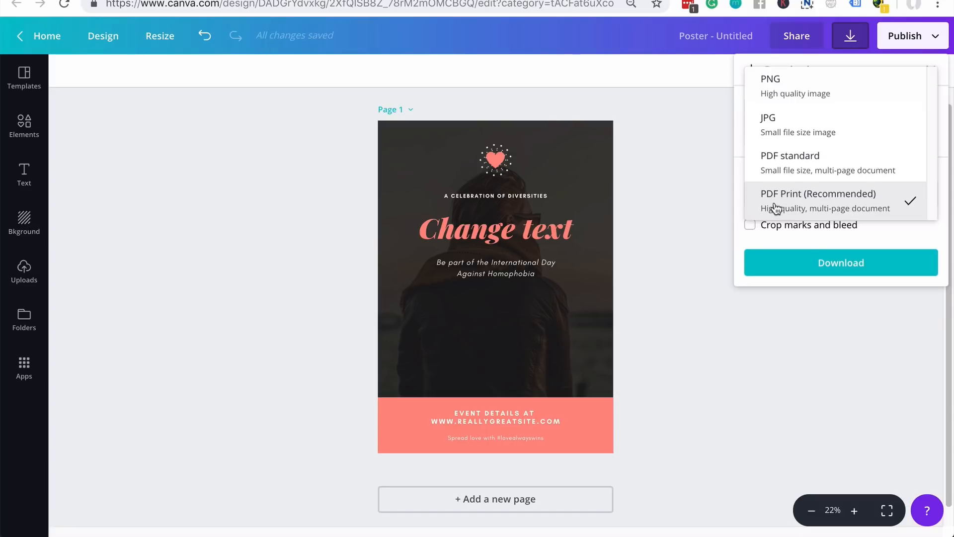
pyautogui.click(808, 212)
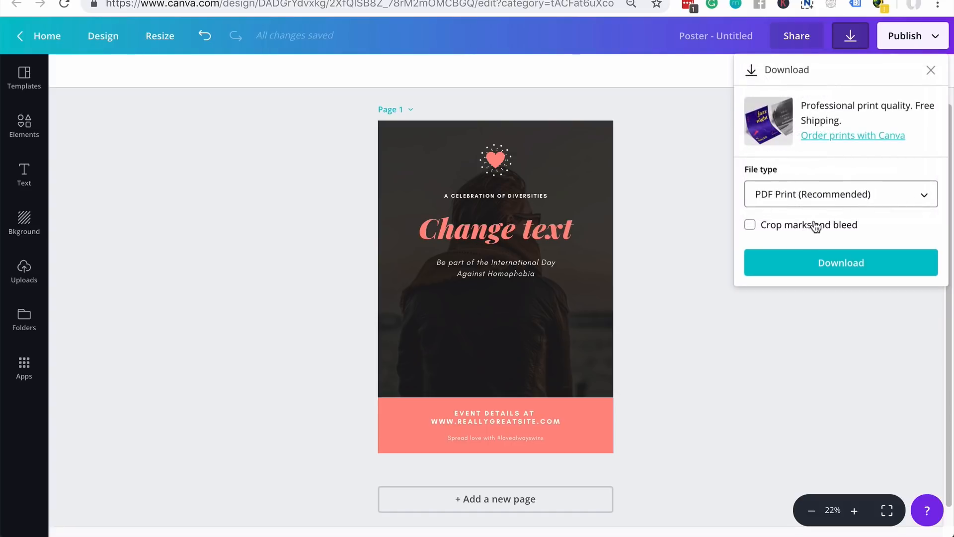
pyautogui.click(816, 226)
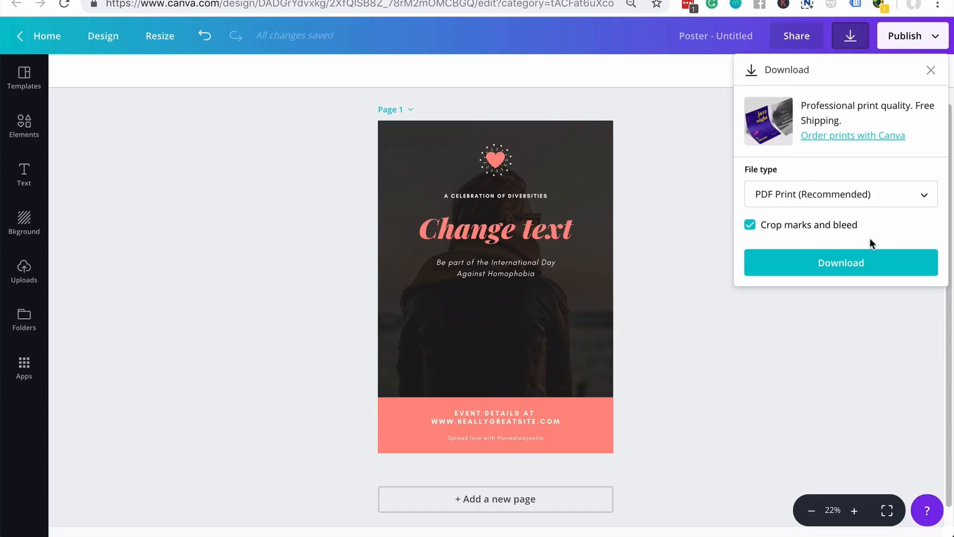
pyautogui.click(875, 263)
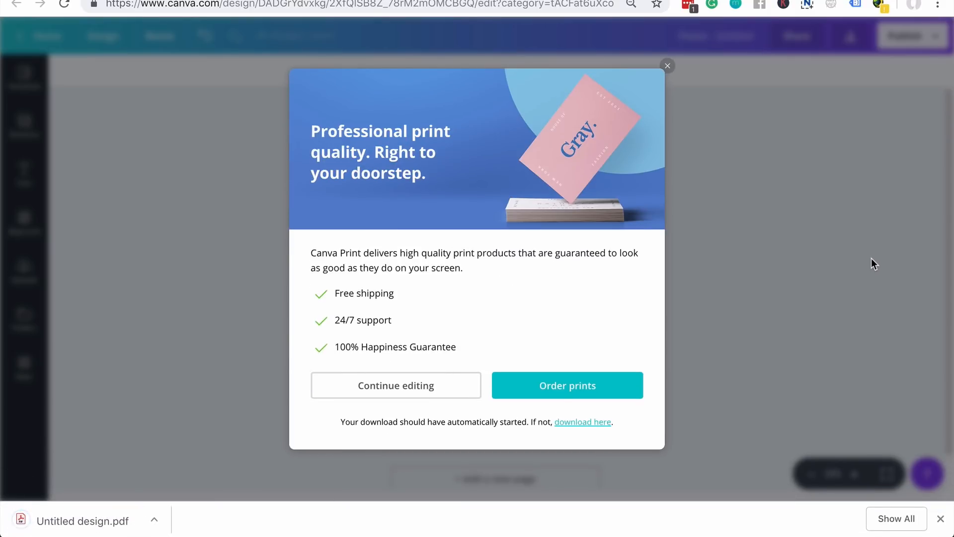
# - Open Untitled design.pdf in Chrome's PDF viewer and scroll through it
pyautogui.click(92, 525)
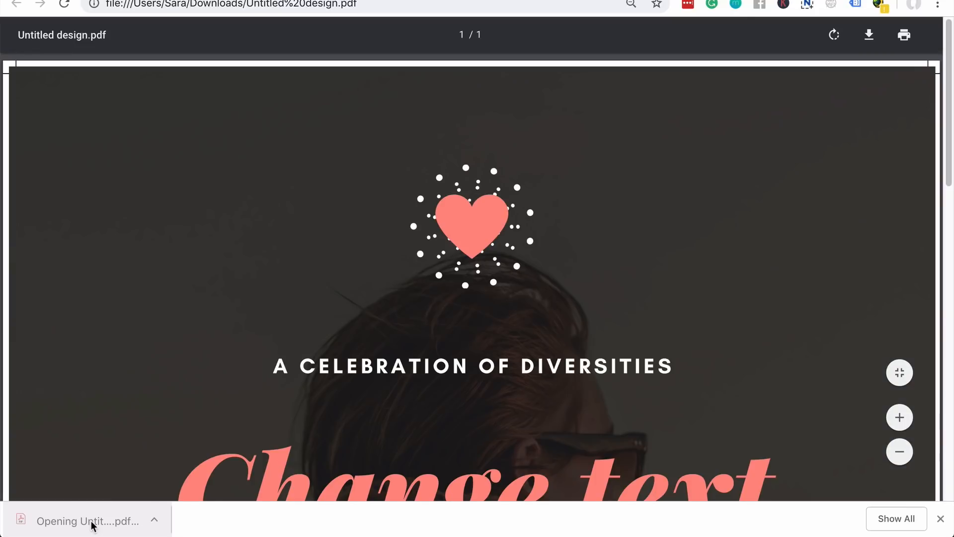
pyautogui.scroll(-5, 179, 234)
pyautogui.scroll(-10, 678, 263)
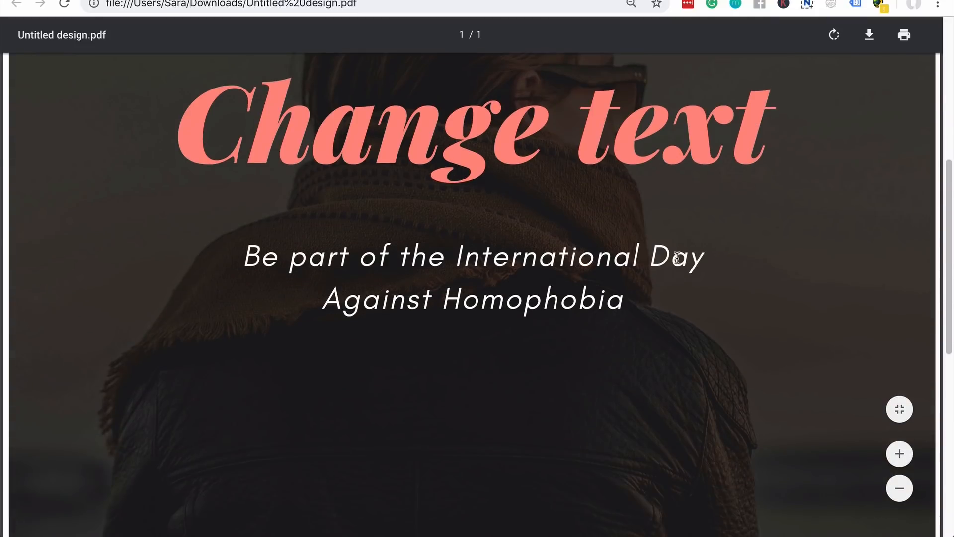
pyautogui.scroll(15, 679, 274)
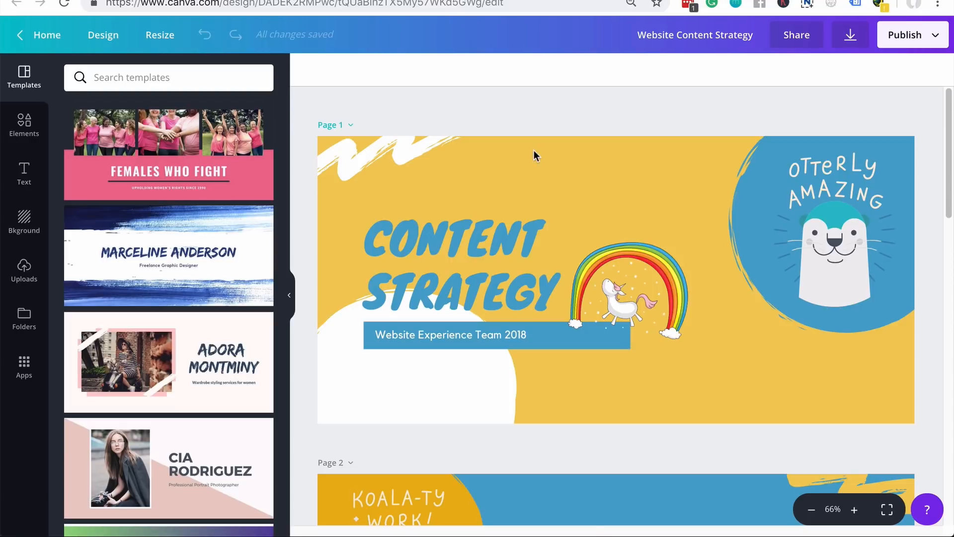
# - Choose the Rise slide transition in the presentation settings
pyautogui.scroll(-1, 596, 490)
pyautogui.click(919, 42)
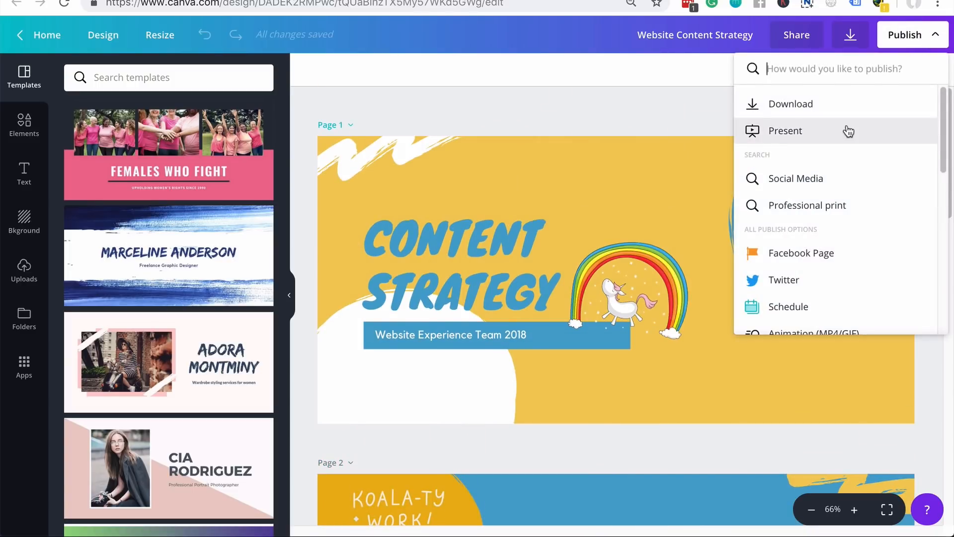
pyautogui.click(847, 130)
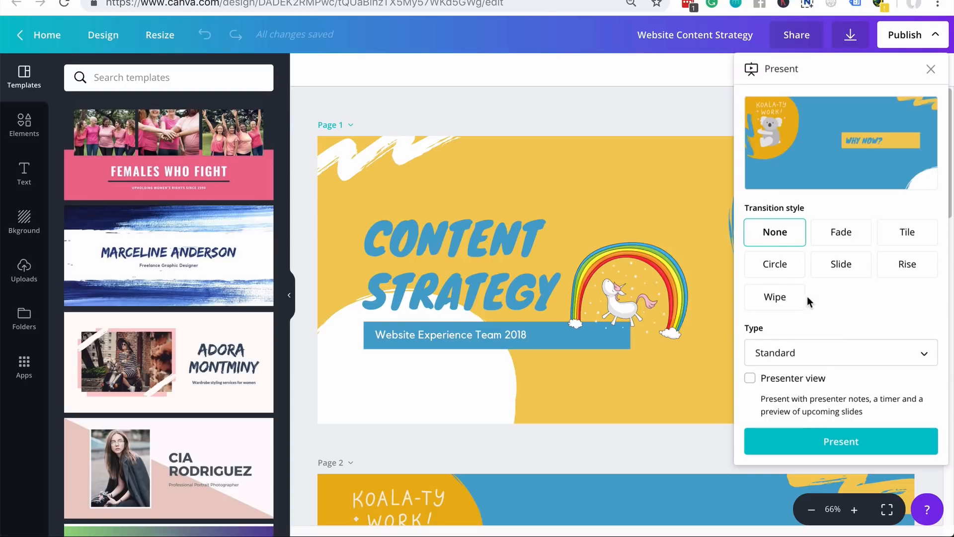
pyautogui.click(787, 274)
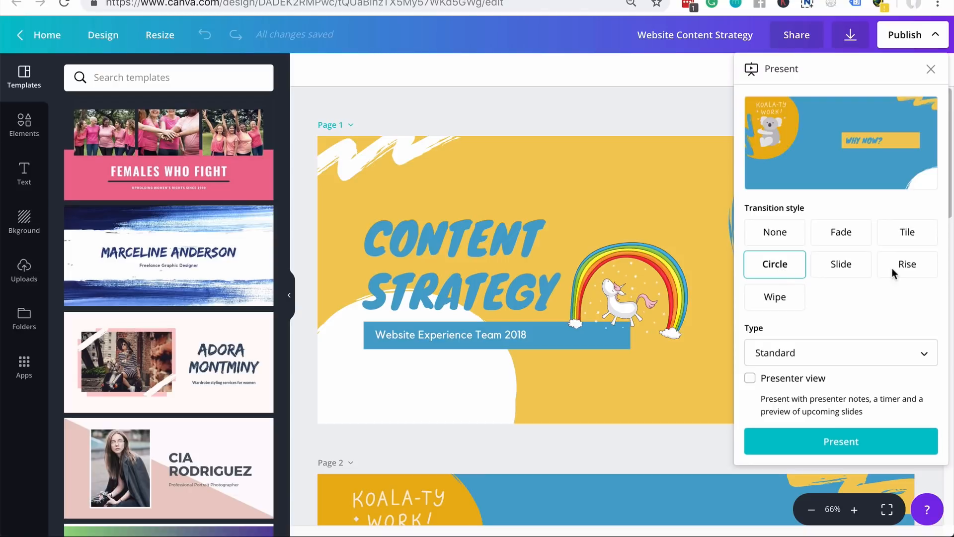
pyautogui.click(908, 268)
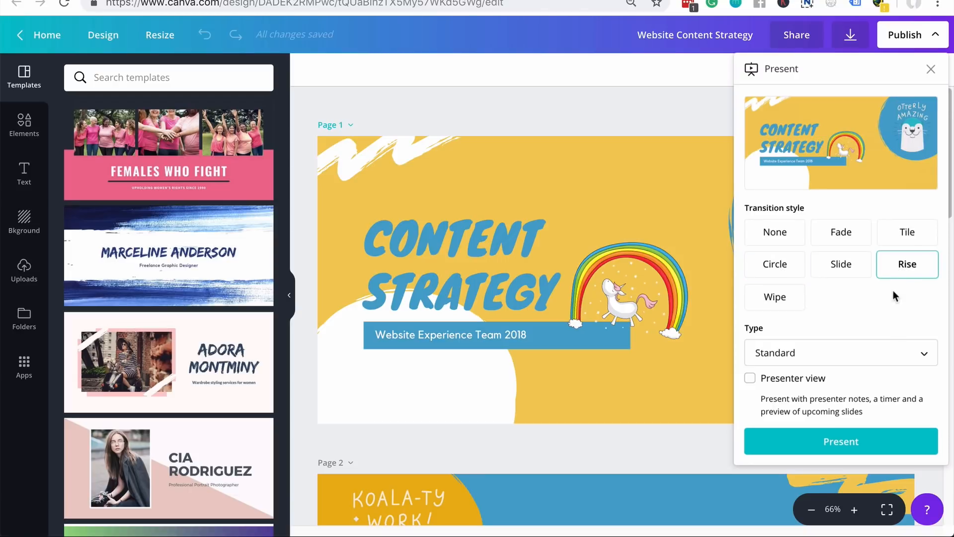
# - Set the presentation type to Standard, enable Presenter view, and start presenting
pyautogui.click(852, 352)
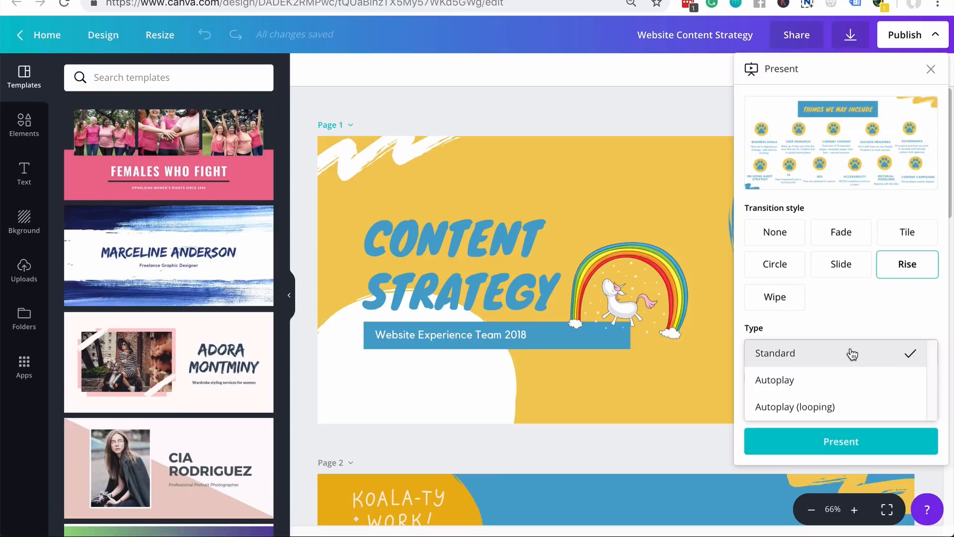
pyautogui.click(856, 382)
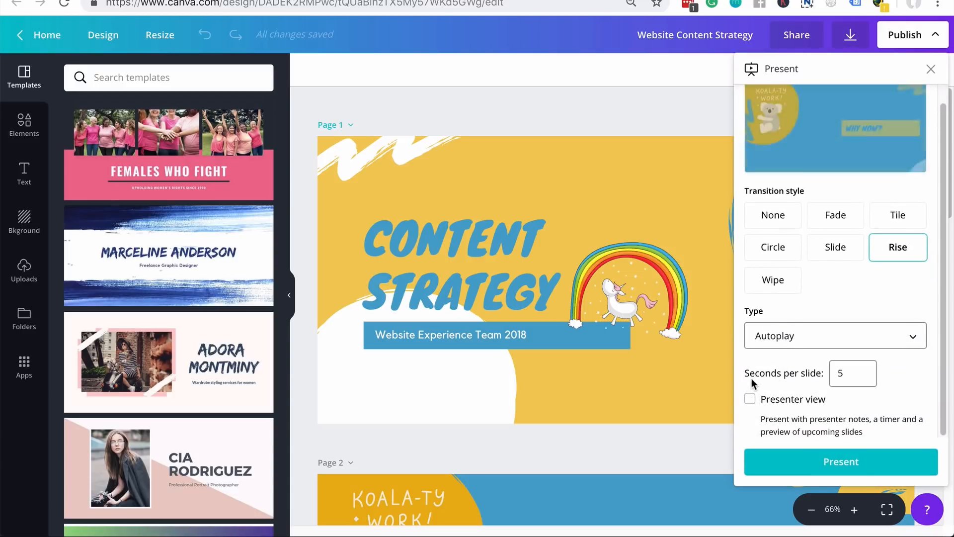
pyautogui.doubleClick(857, 381)
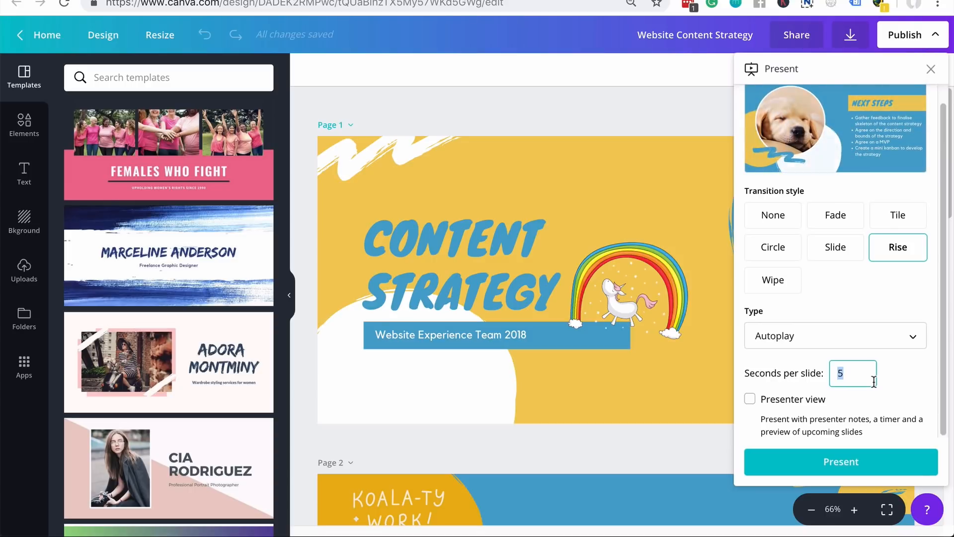
pyautogui.click(881, 331)
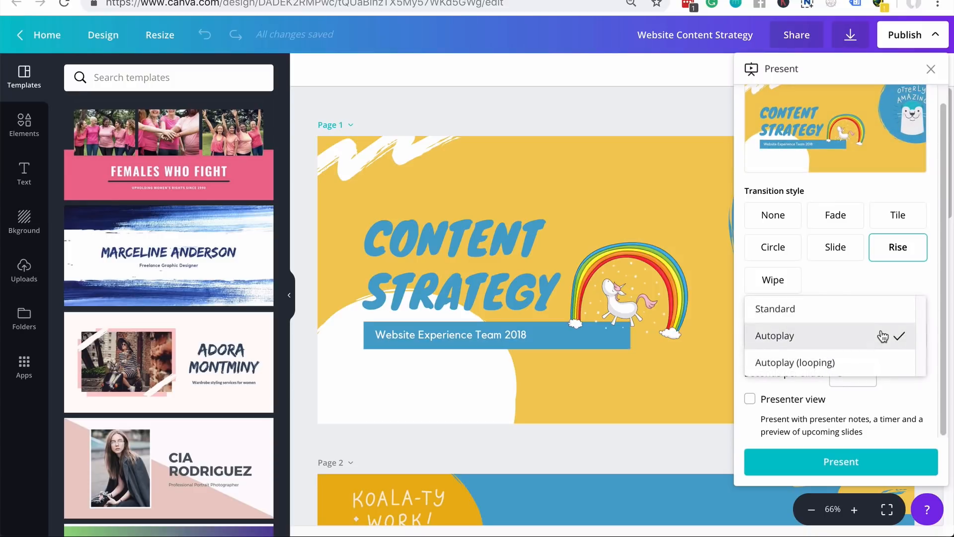
pyautogui.click(834, 310)
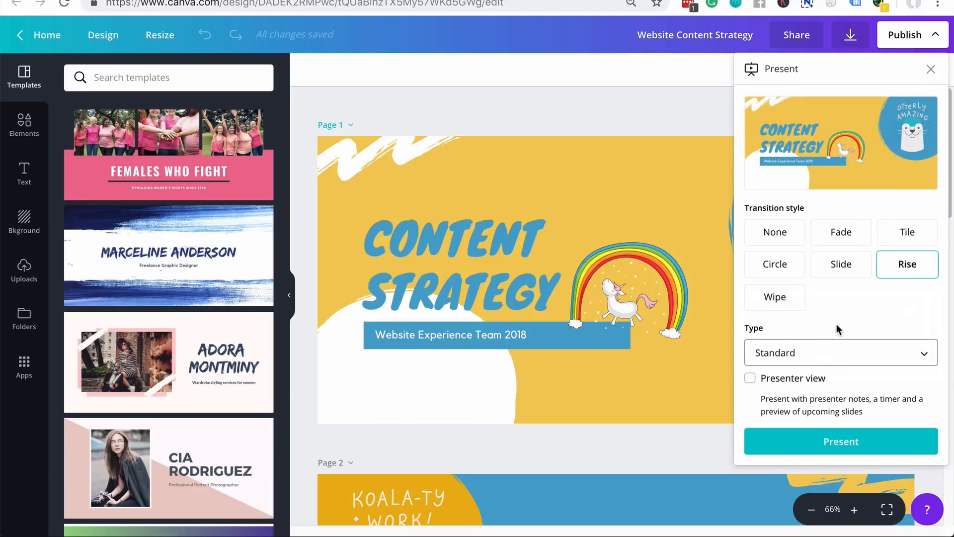
pyautogui.click(750, 382)
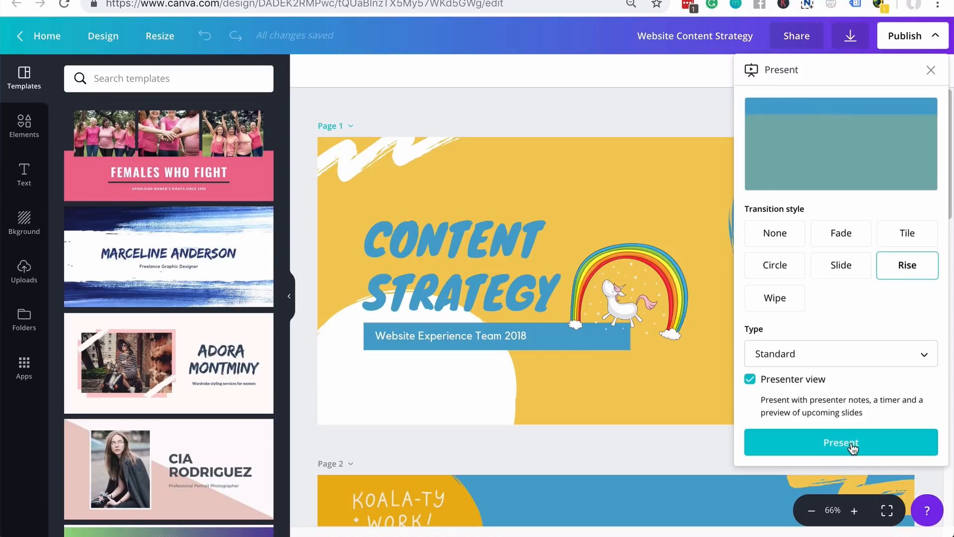
pyautogui.click(852, 444)
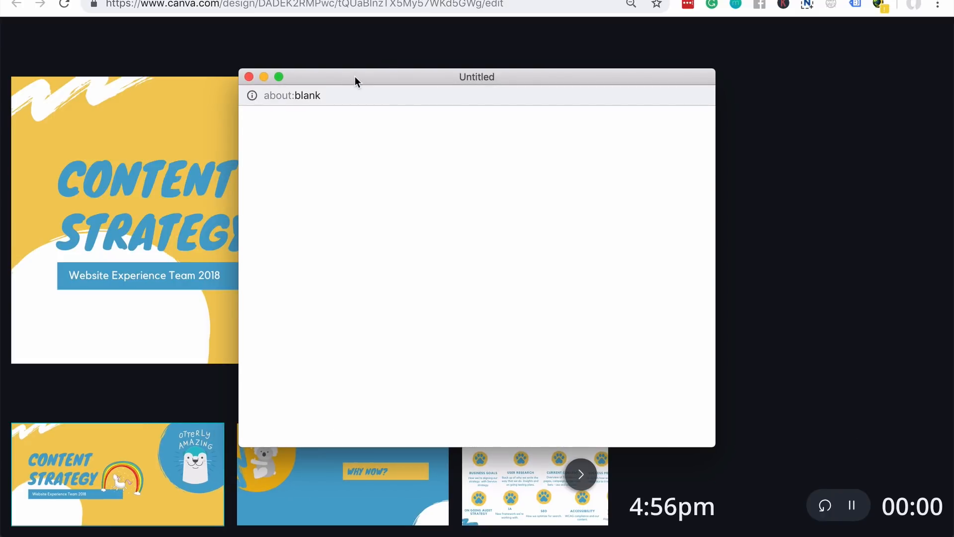
# - Close the presenter window to return to the editor and reopen the Publish options
pyautogui.moveTo(356, 81); pyautogui.dragTo(542, 0)
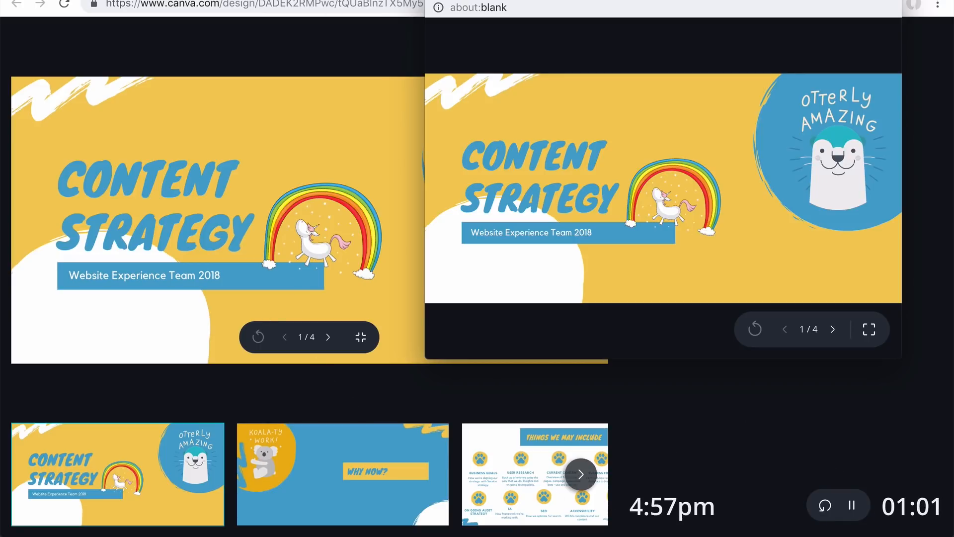
pyautogui.click(433, 1)
pyautogui.click(894, 36)
pyautogui.click(935, 39)
pyautogui.click(939, 44)
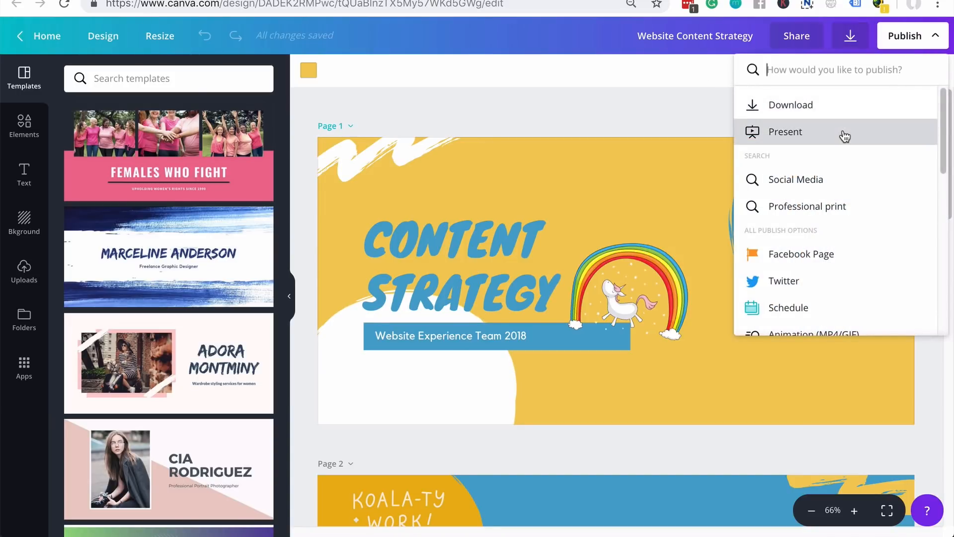
# - Play the deck full screen without transition and advance to the Why Now? slide
pyautogui.click(844, 132)
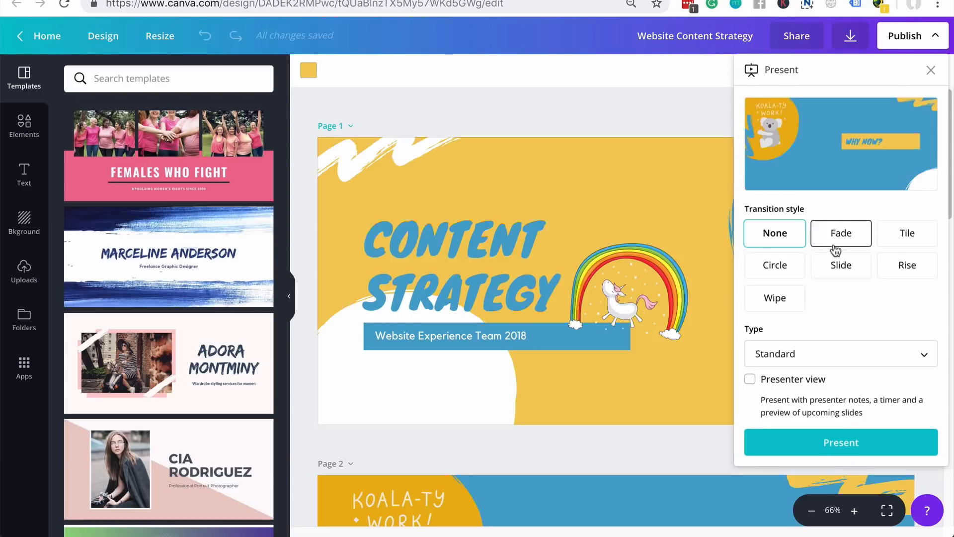
pyautogui.click(841, 443)
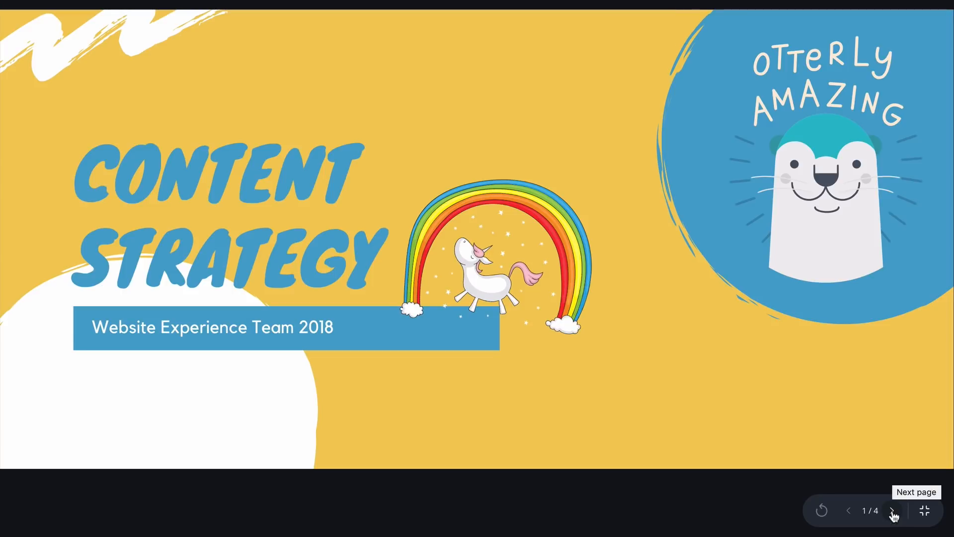
pyautogui.click(893, 512)
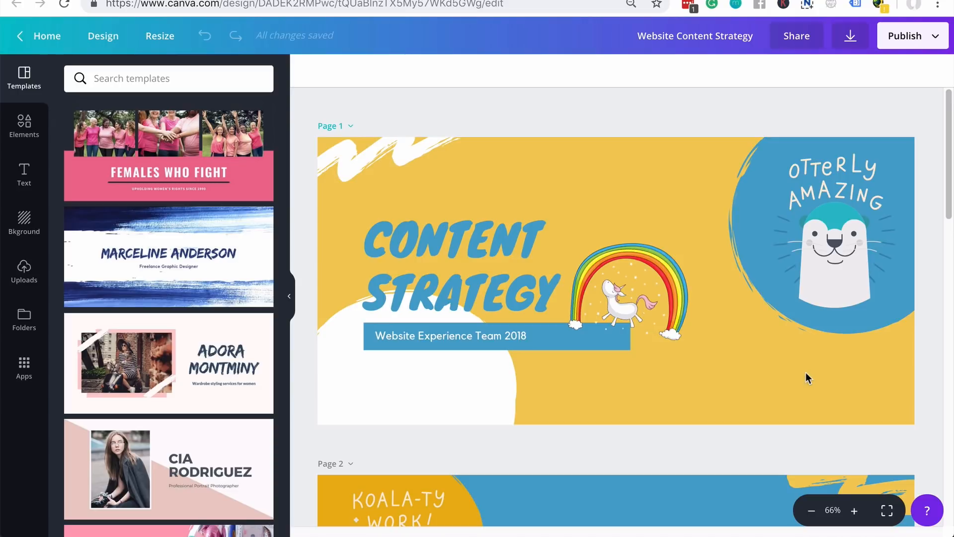
# - Publish the design as a Website with the Classic navigation web style and open it
pyautogui.scroll(-20, 746, 380)
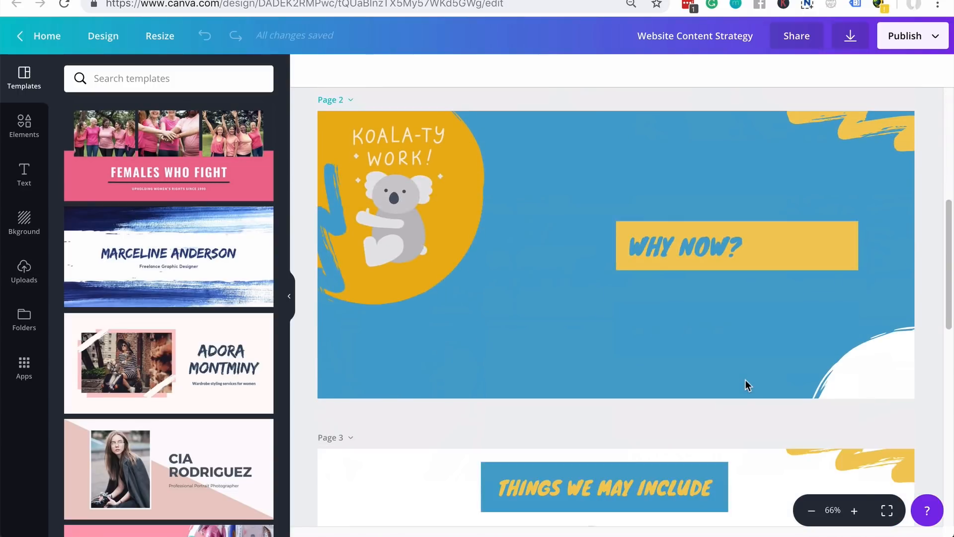
pyautogui.scroll(20, 746, 380)
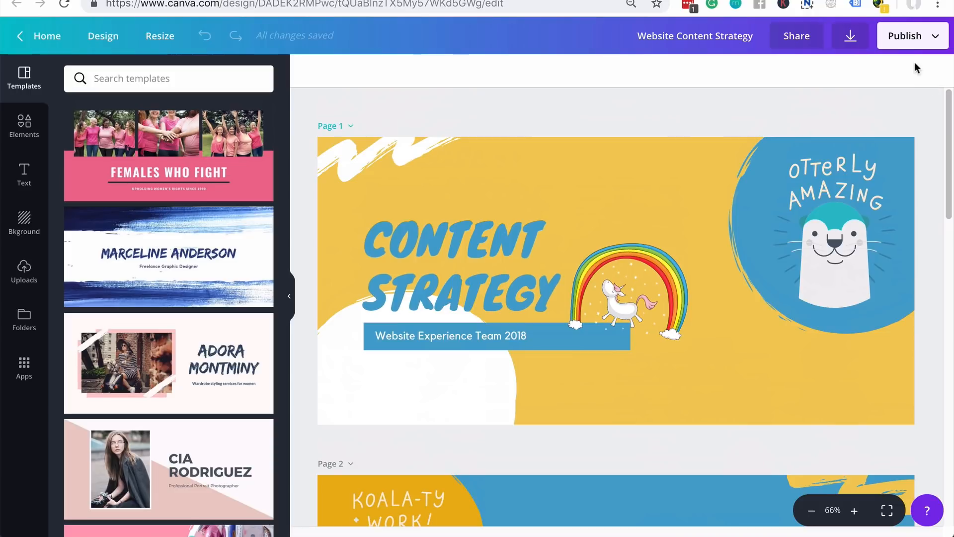
pyautogui.click(933, 44)
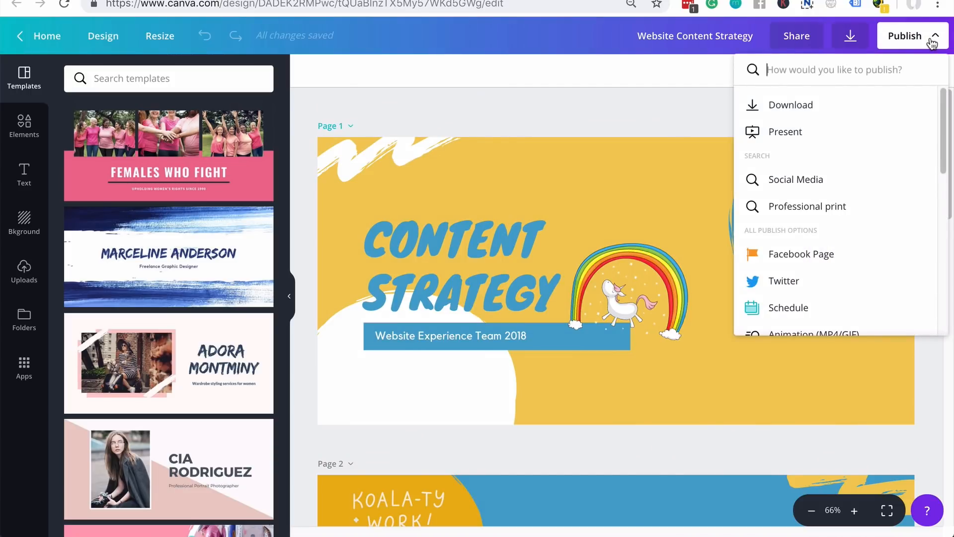
pyautogui.write('webs')
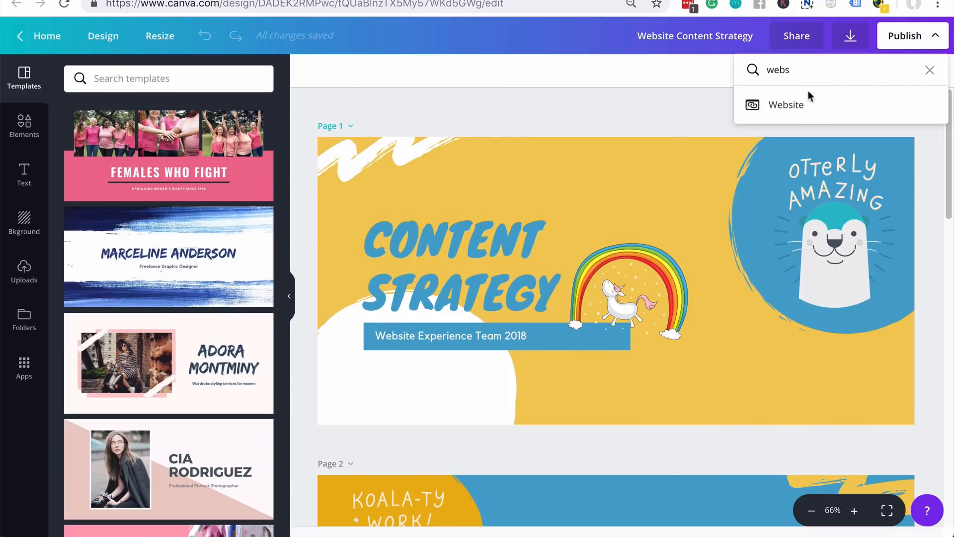
pyautogui.click(813, 105)
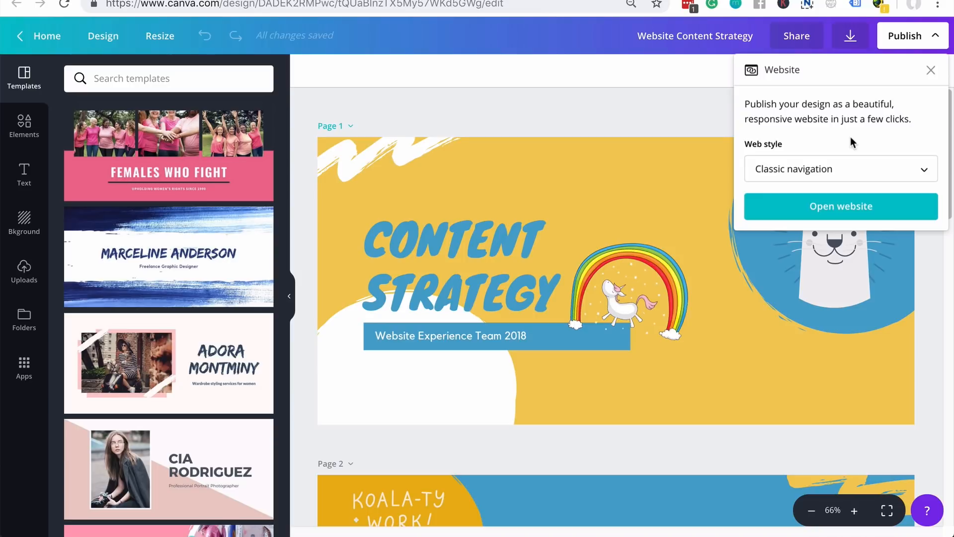
pyautogui.click(885, 176)
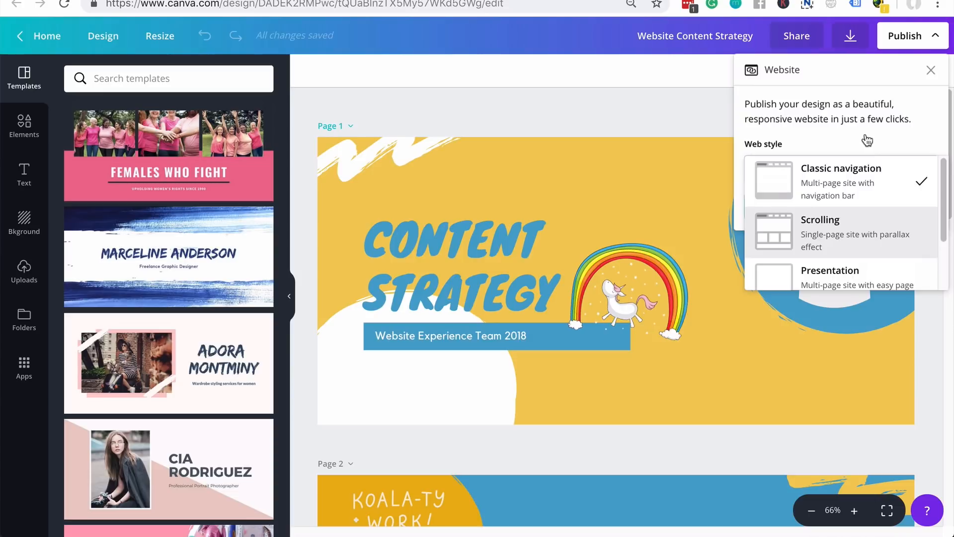
pyautogui.click(845, 195)
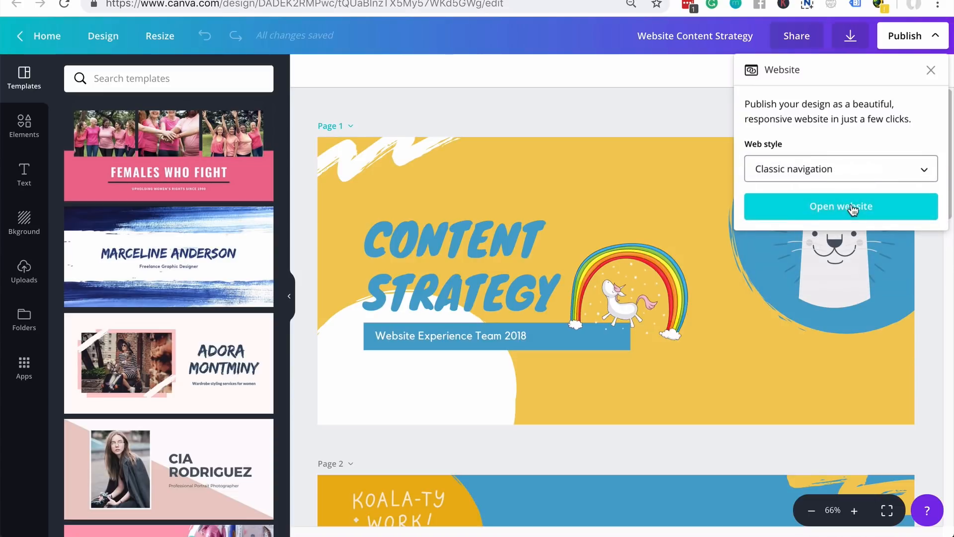
pyautogui.click(850, 206)
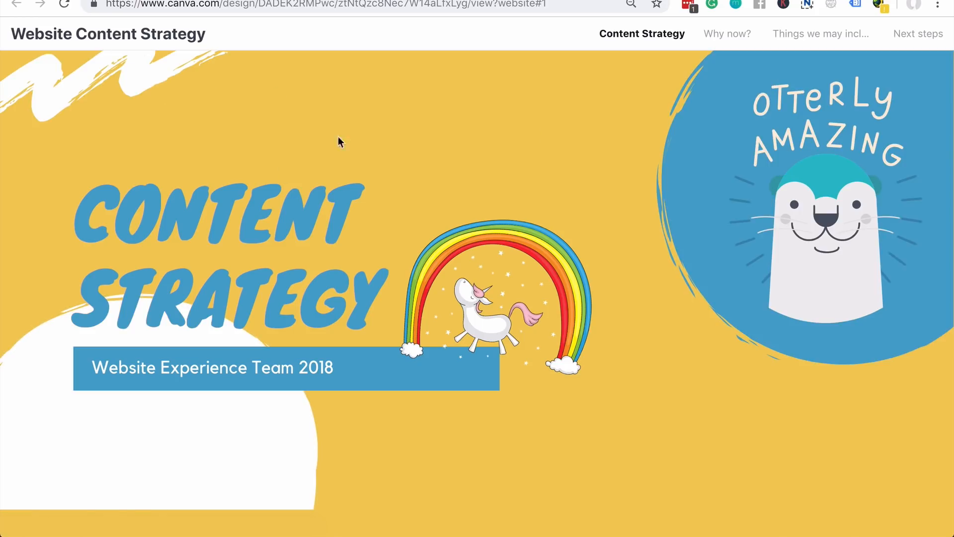
# - Visit the Why now?, Things we may include and Next steps pages, then return to Content Strategy
pyautogui.click(738, 40)
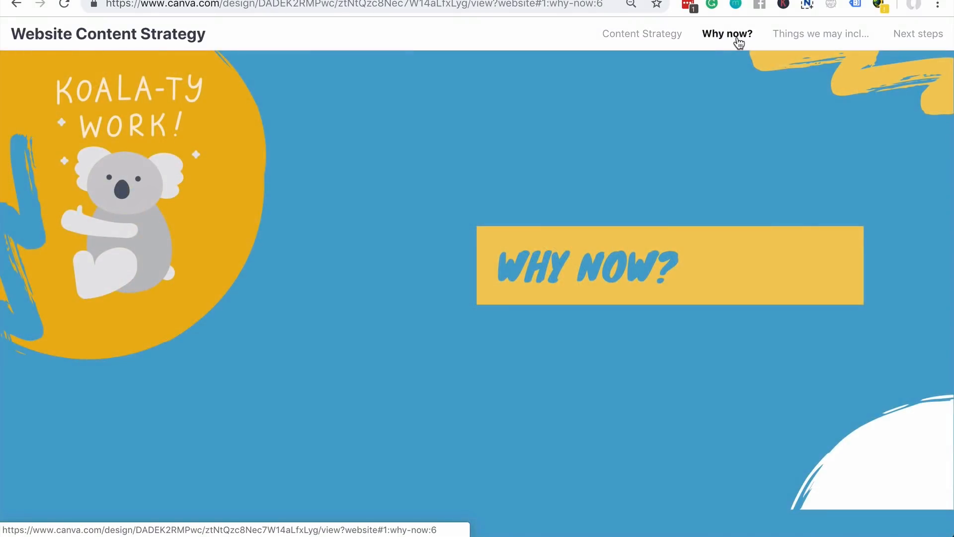
pyautogui.click(843, 32)
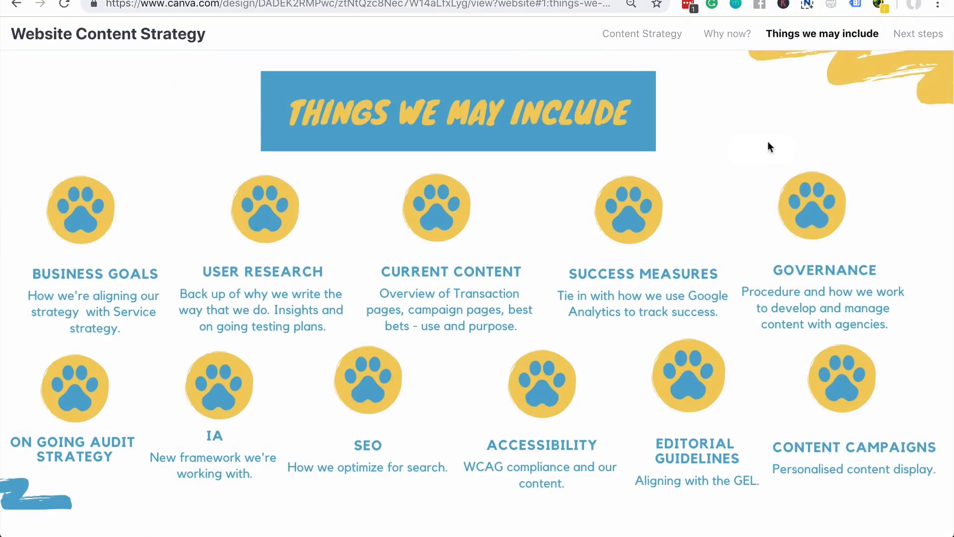
pyautogui.click(932, 34)
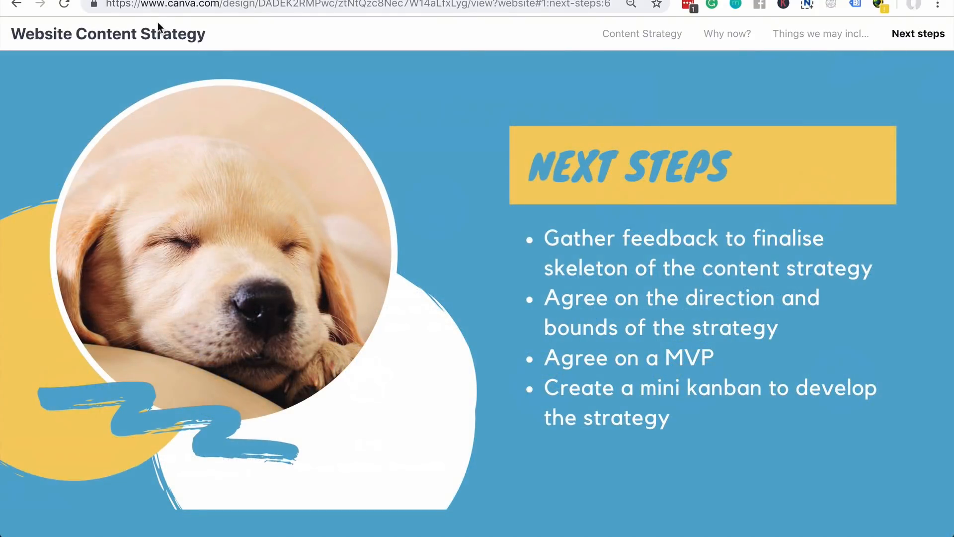
pyautogui.click(153, 34)
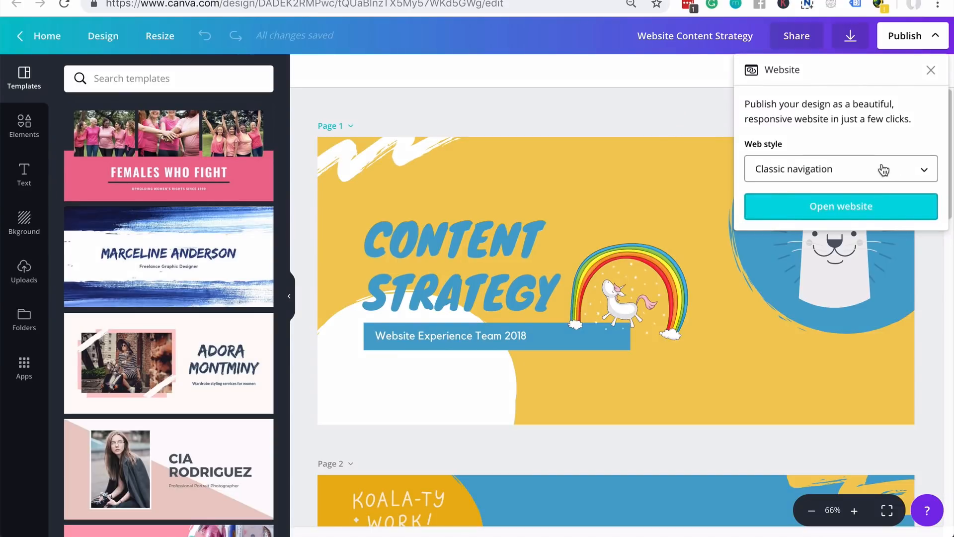
# - Switch the web style to Scrolling and open the design as a website
pyautogui.click(882, 169)
pyautogui.click(884, 233)
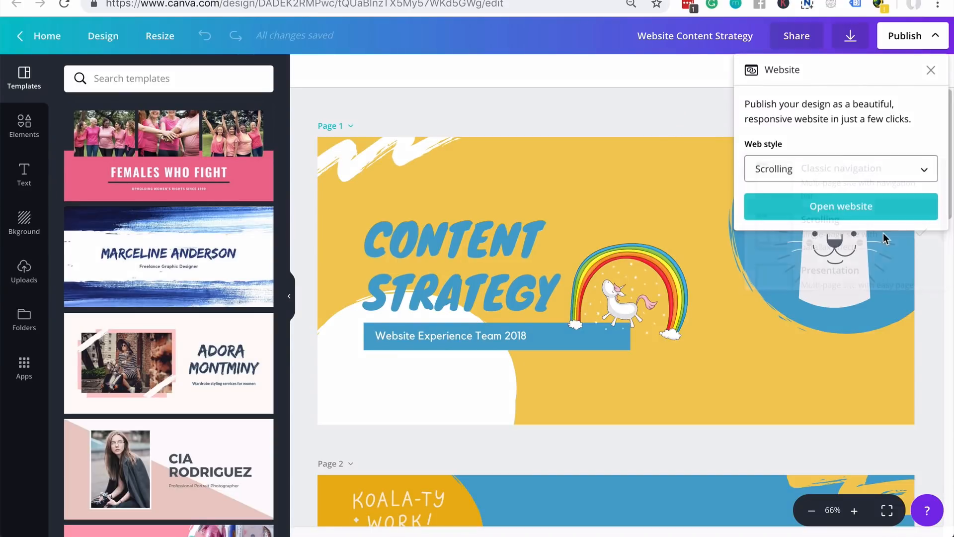
pyautogui.click(815, 206)
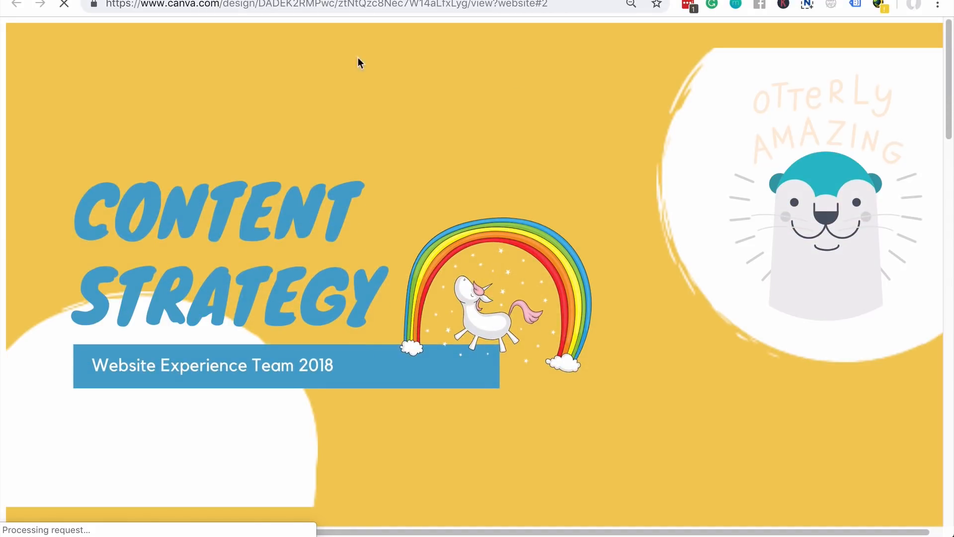
# - Scroll through the website down to the Next steps section
pyautogui.scroll(-5, 744, 250)
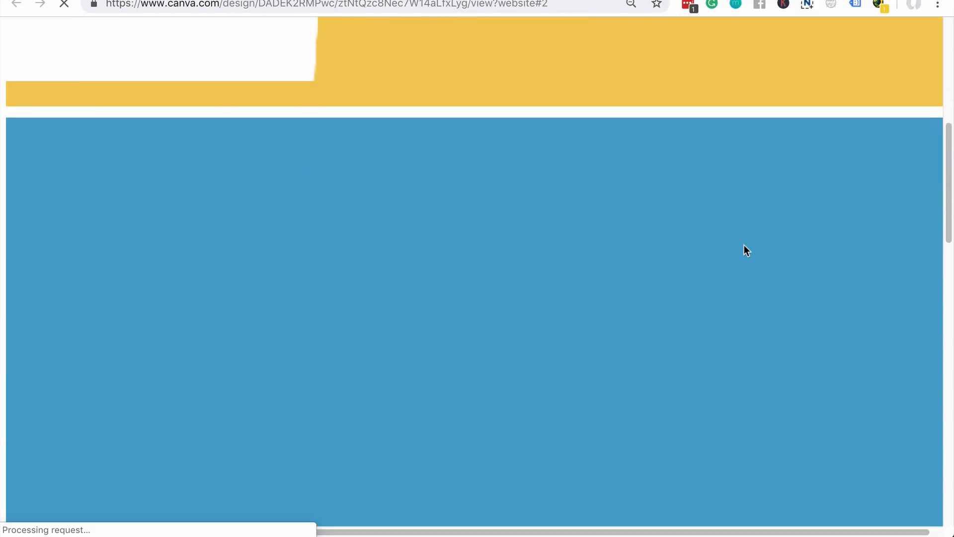
pyautogui.scroll(5, 744, 246)
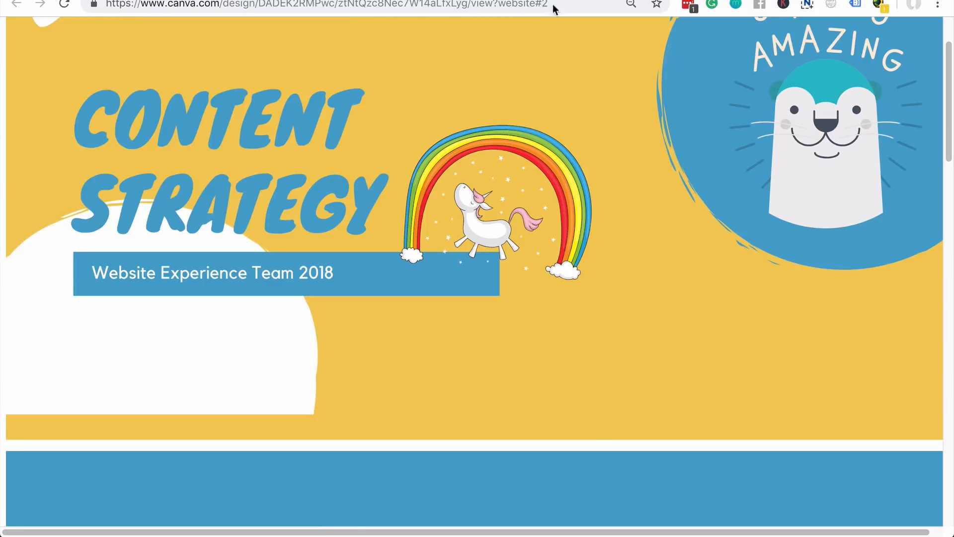
pyautogui.moveTo(950, 114); pyautogui.dragTo(928, 358)
pyautogui.scroll(-10, 771, 368)
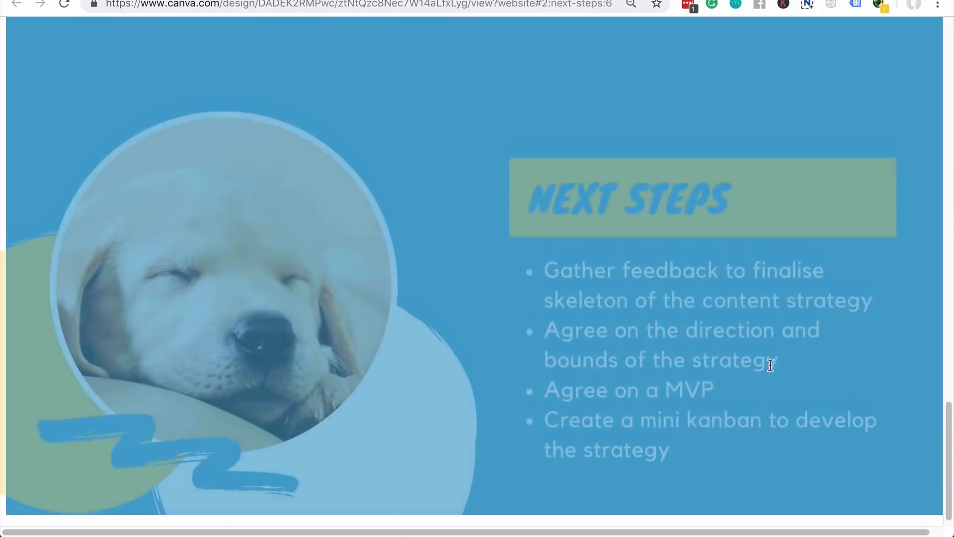